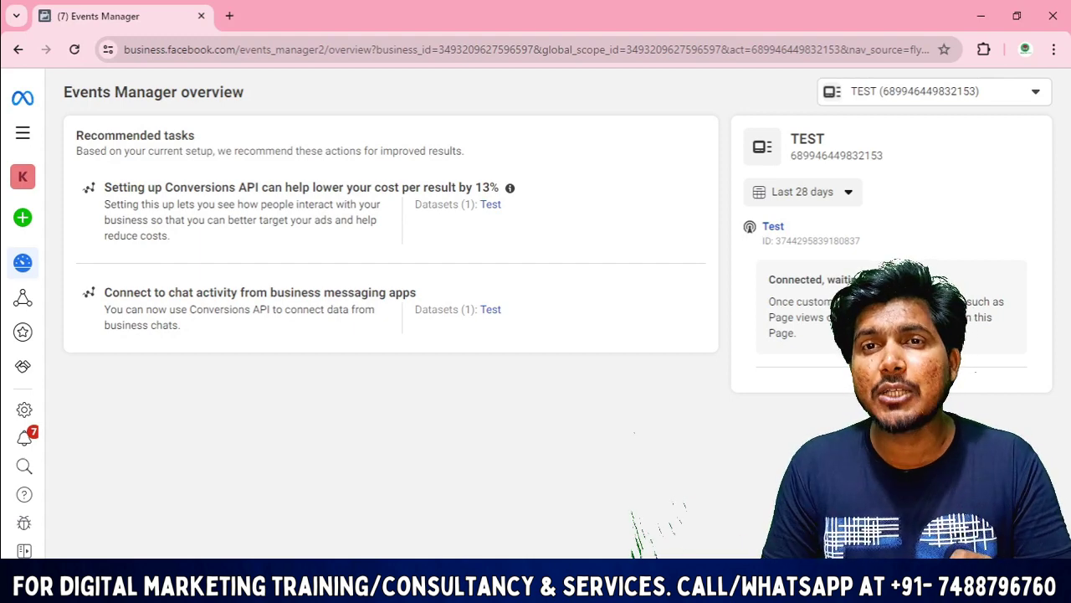
# - Switch to Microsoft Whiteboard and handwrite "pixel" and "ID 0121" in magenta pen, underlining both
pyautogui.hotkey('alt', 'Tab')
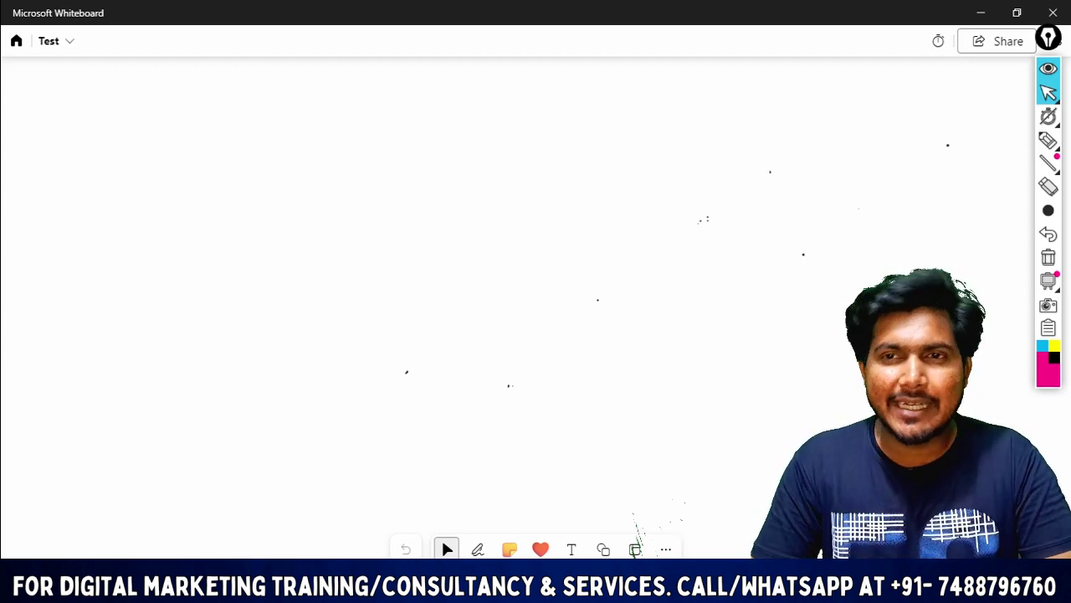
pyautogui.click(1052, 383)
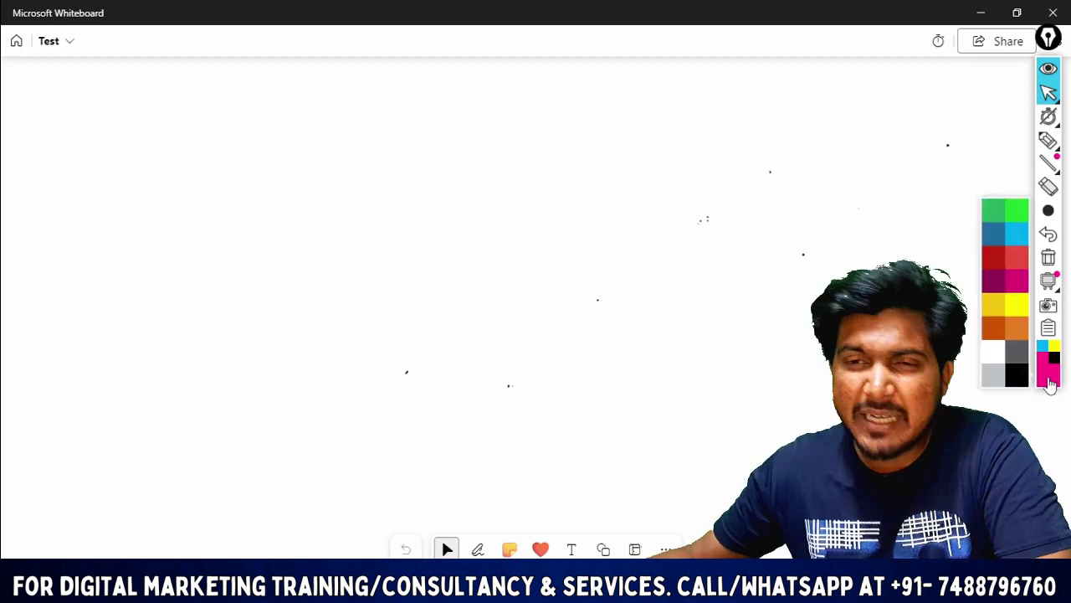
pyautogui.click(764, 179)
pyautogui.click(1049, 140)
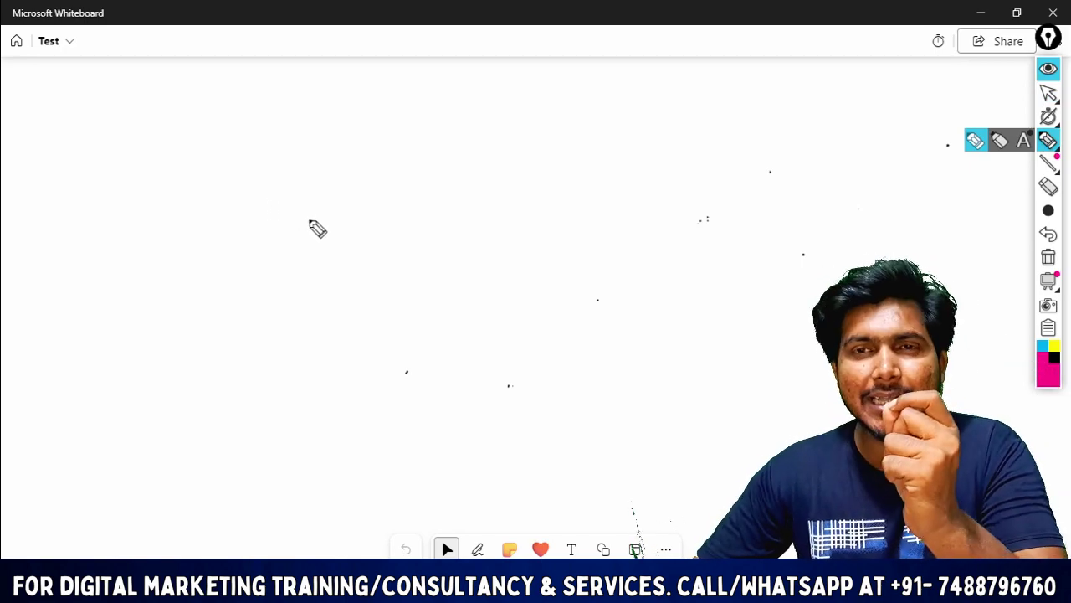
pyautogui.moveTo(146, 189)
pyautogui.mouseDown()
pyautogui.moveTo(151, 228)
pyautogui.moveTo(215, 184)
pyautogui.moveTo(231, 189)
pyautogui.mouseUp()
pyautogui.moveTo(144, 248); pyautogui.dragTo(231, 198)
pyautogui.moveTo(179, 240); pyautogui.dragTo(178, 271)
pyautogui.moveTo(194, 240)
pyautogui.mouseDown()
pyautogui.moveTo(206, 248)
pyautogui.moveTo(191, 292)
pyautogui.moveTo(241, 281)
pyautogui.mouseUp()
pyautogui.moveTo(253, 252); pyautogui.dragTo(253, 263)
pyautogui.moveTo(184, 343); pyautogui.dragTo(286, 283)
# - Draw a large rectangle beside the pixel notes with three arrows leading into its left side
pyautogui.moveTo(579, 125)
pyautogui.mouseDown()
pyautogui.moveTo(577, 199)
pyautogui.moveTo(619, 121)
pyautogui.moveTo(768, 260)
pyautogui.mouseUp()
pyautogui.moveTo(584, 189)
pyautogui.mouseDown()
pyautogui.moveTo(717, 265)
pyautogui.moveTo(776, 260)
pyautogui.mouseUp()
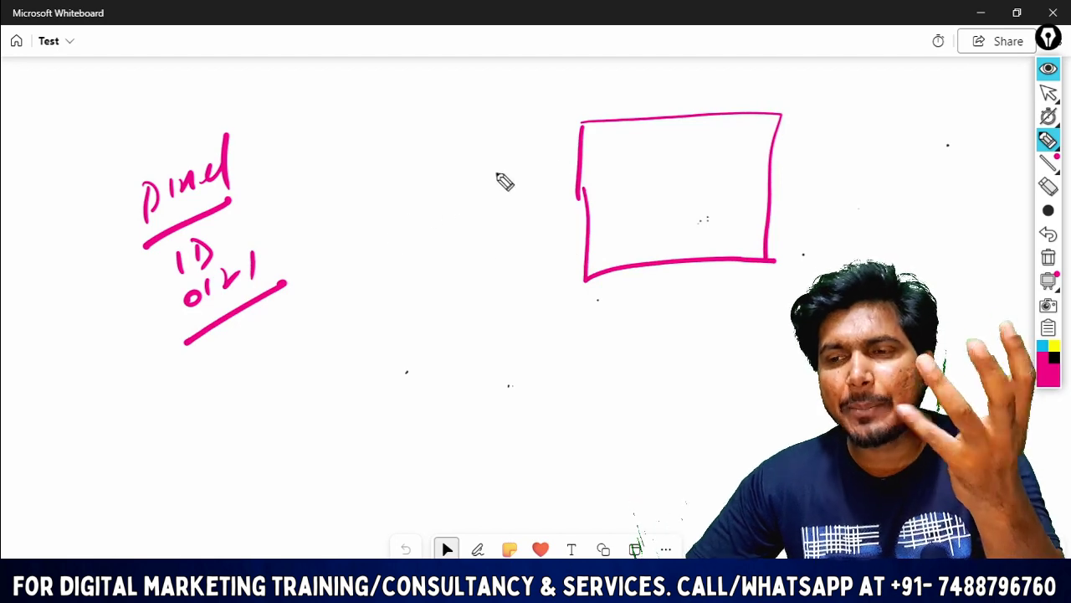
pyautogui.moveTo(435, 123); pyautogui.dragTo(569, 150)
pyautogui.moveTo(533, 137); pyautogui.dragTo(536, 159)
pyautogui.moveTo(413, 264)
pyautogui.mouseDown()
pyautogui.moveTo(559, 224)
pyautogui.moveTo(523, 248)
pyautogui.mouseUp()
pyautogui.moveTo(431, 339); pyautogui.dragTo(585, 271)
pyautogui.moveTo(579, 270); pyautogui.dragTo(523, 320)
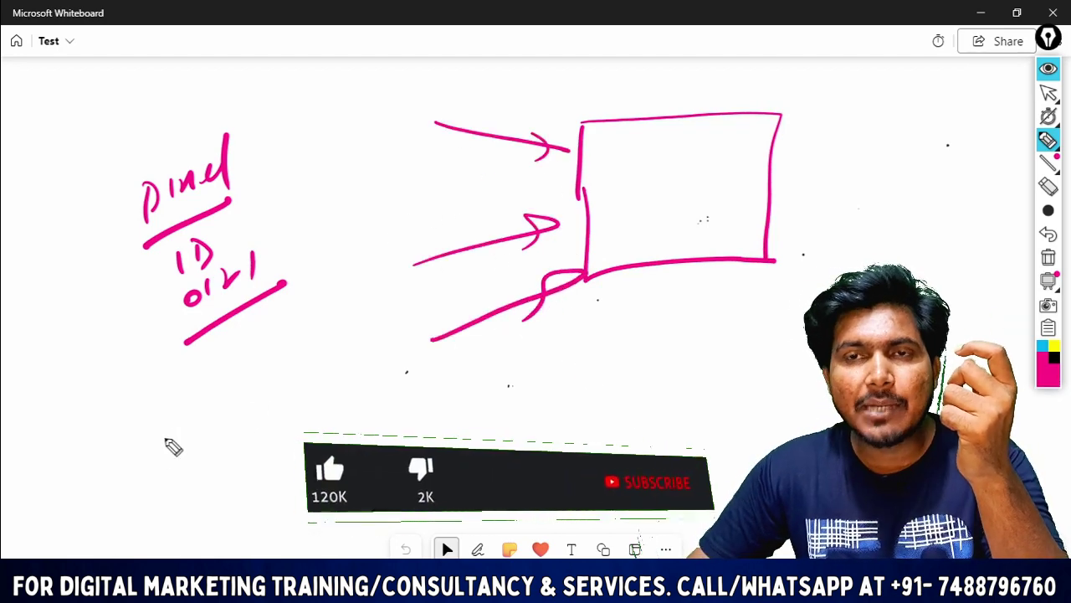
# - Handwrite an underlined "Ad" below the pixel ID and add arrows toward the rectangle from below and from its right
pyautogui.moveTo(154, 468); pyautogui.dragTo(227, 449)
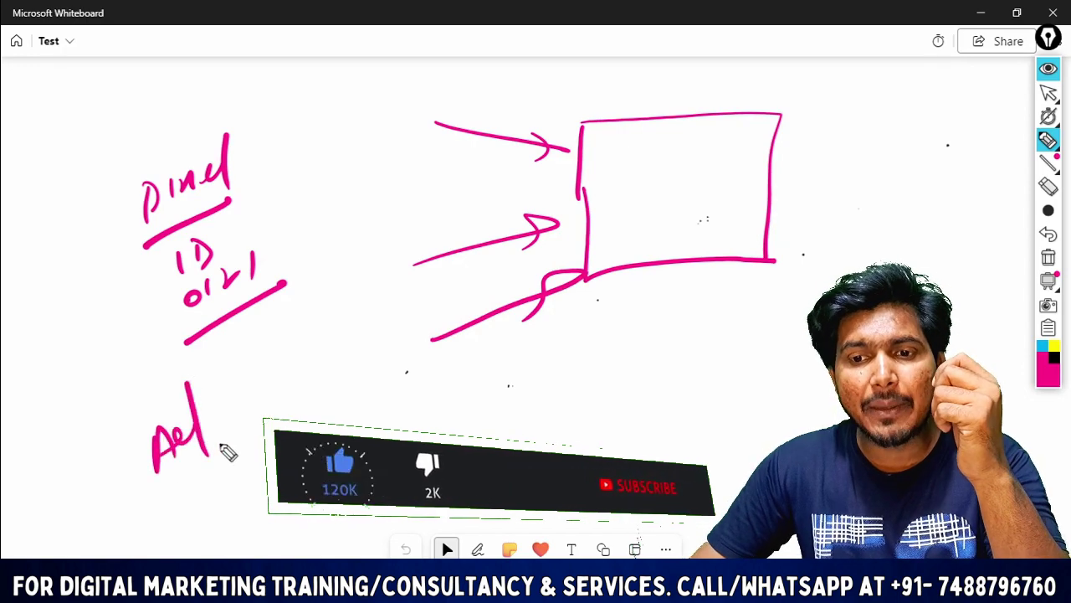
pyautogui.moveTo(153, 500); pyautogui.dragTo(232, 452)
pyautogui.moveTo(602, 290); pyautogui.dragTo(559, 395)
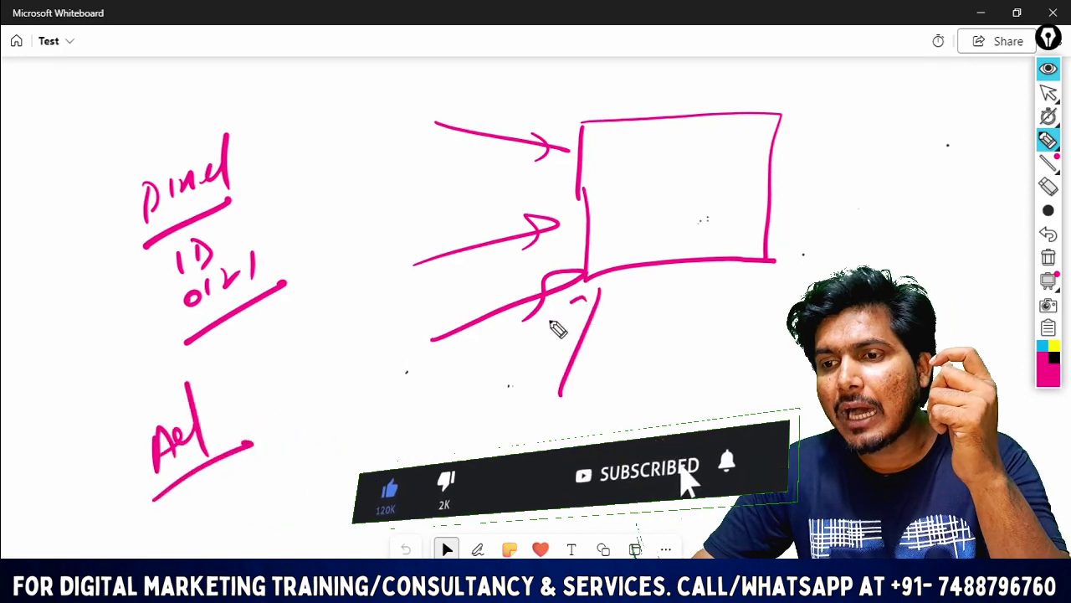
pyautogui.moveTo(548, 321); pyautogui.dragTo(612, 316)
pyautogui.click(705, 300)
pyautogui.moveTo(734, 391); pyautogui.dragTo(710, 300)
pyautogui.moveTo(675, 311)
pyautogui.mouseDown()
pyautogui.moveTo(720, 295)
pyautogui.moveTo(702, 360)
pyautogui.mouseUp()
pyautogui.moveTo(894, 173); pyautogui.dragTo(805, 170)
pyautogui.moveTo(870, 153); pyautogui.dragTo(803, 169)
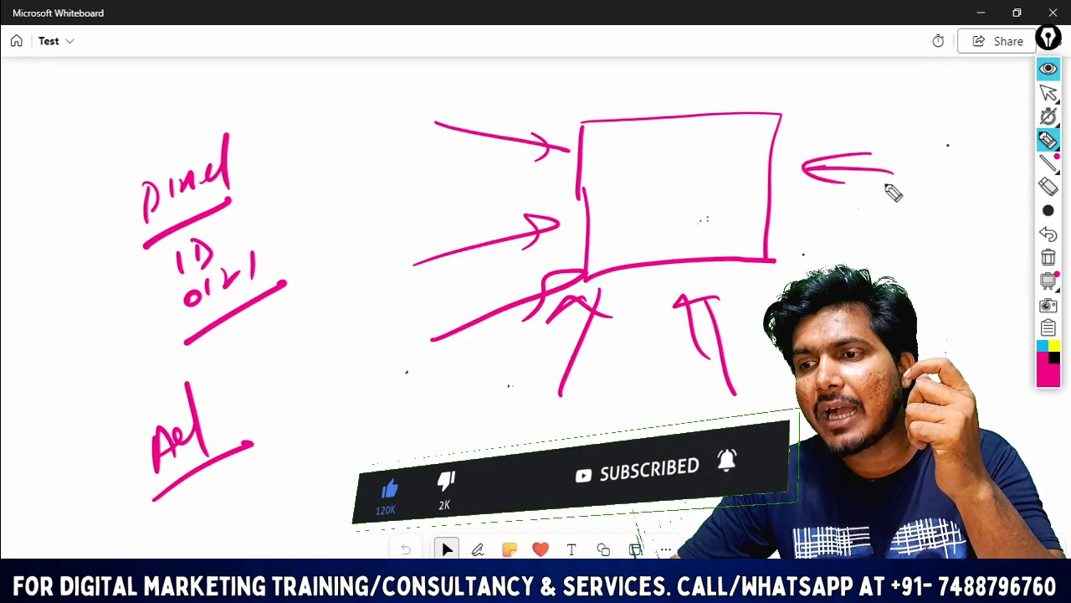
# - Fill the rectangle with short dashes as sample data entries in rows across its interior
pyautogui.moveTo(599, 144); pyautogui.dragTo(614, 144)
pyautogui.moveTo(665, 141); pyautogui.dragTo(675, 139)
pyautogui.click(711, 140)
pyautogui.click(749, 143)
pyautogui.moveTo(599, 197); pyautogui.dragTo(621, 196)
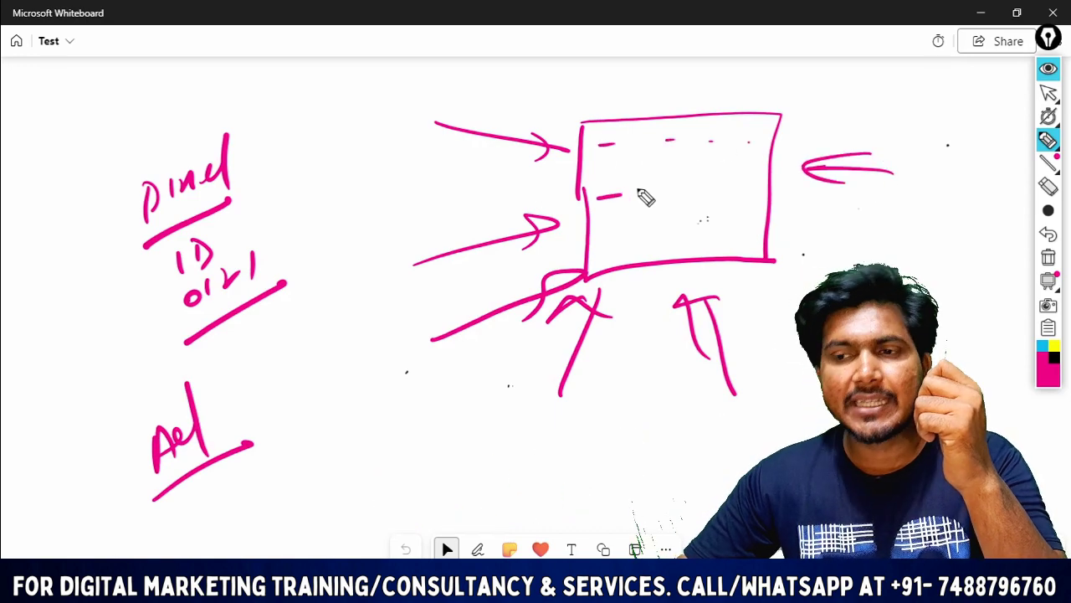
pyautogui.moveTo(601, 249); pyautogui.dragTo(621, 224)
pyautogui.click(606, 226)
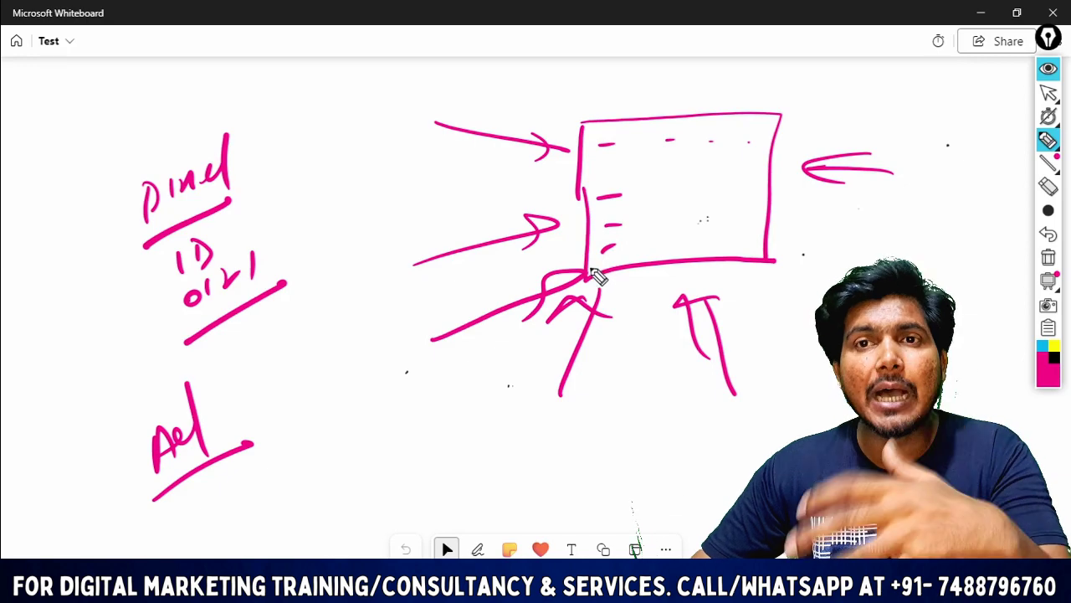
pyautogui.moveTo(660, 233)
pyautogui.mouseDown()
pyautogui.moveTo(686, 232)
pyautogui.moveTo(709, 200)
pyautogui.mouseUp()
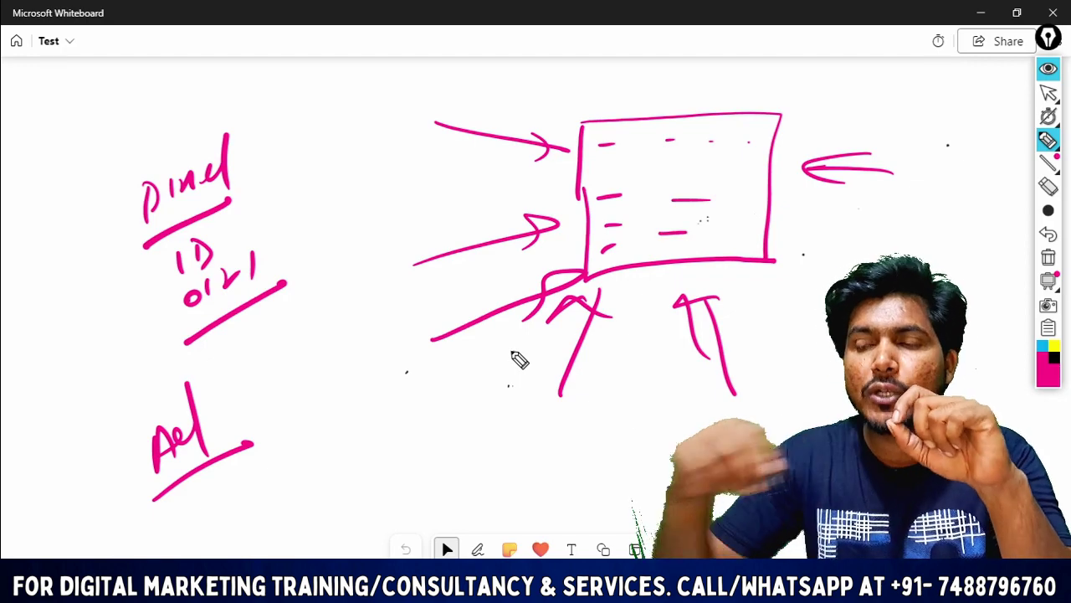
# - Link "pixel" to the rectangle and the rectangle to "Ad" with arrows, and handwrite the events "Add to cart", "page" and "Lead"
pyautogui.moveTo(240, 166)
pyautogui.mouseDown()
pyautogui.moveTo(325, 152)
pyautogui.moveTo(580, 174)
pyautogui.moveTo(552, 186)
pyautogui.mouseUp()
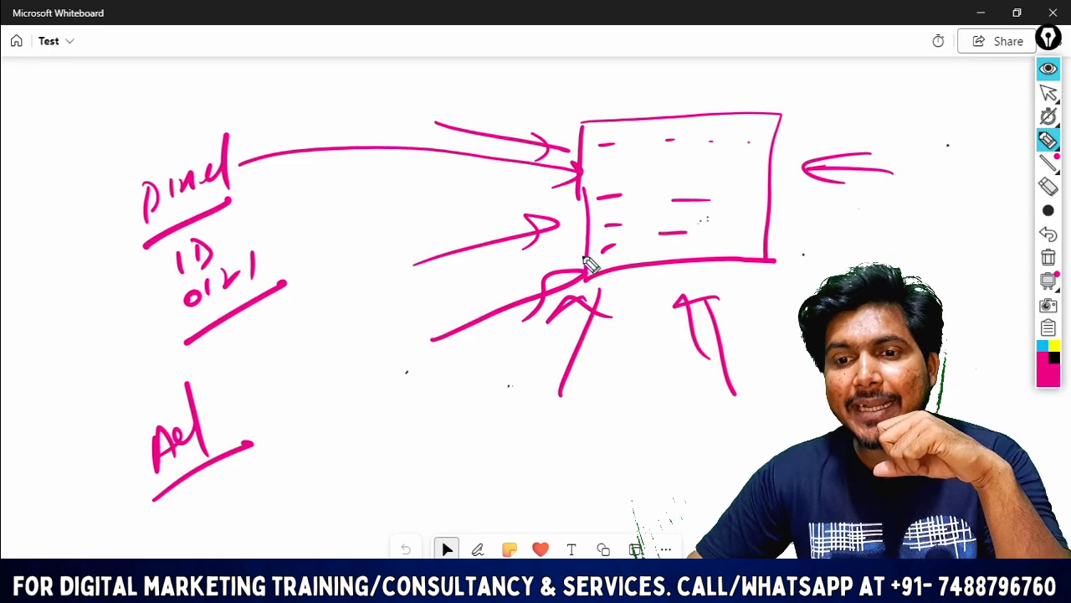
pyautogui.moveTo(587, 264)
pyautogui.mouseDown()
pyautogui.moveTo(340, 425)
pyautogui.moveTo(256, 437)
pyautogui.moveTo(256, 467)
pyautogui.mouseUp()
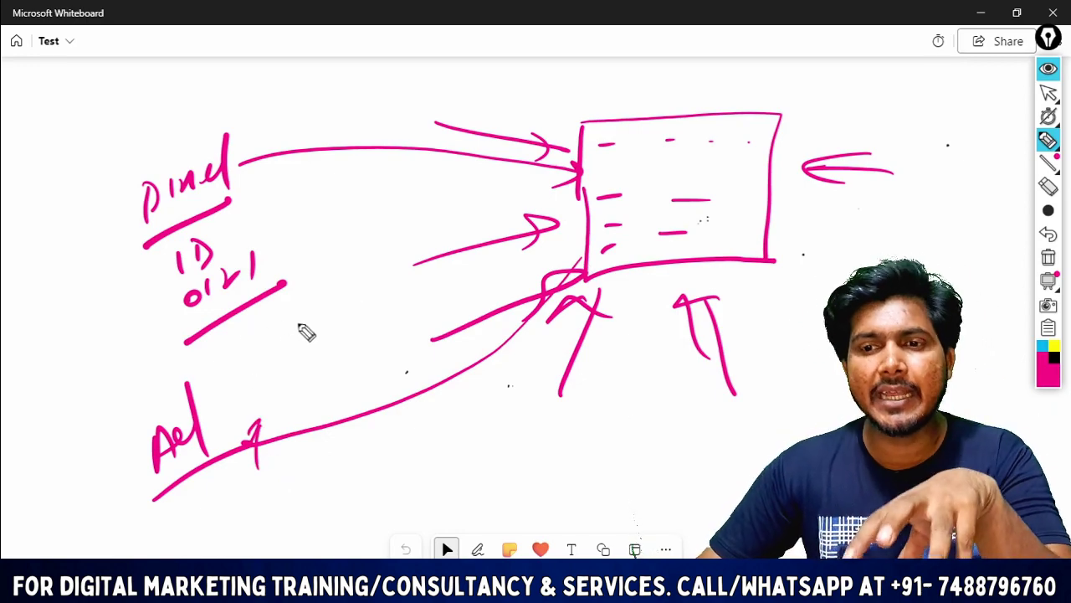
pyautogui.moveTo(266, 377)
pyautogui.mouseDown()
pyautogui.moveTo(286, 351)
pyautogui.moveTo(337, 359)
pyautogui.mouseUp()
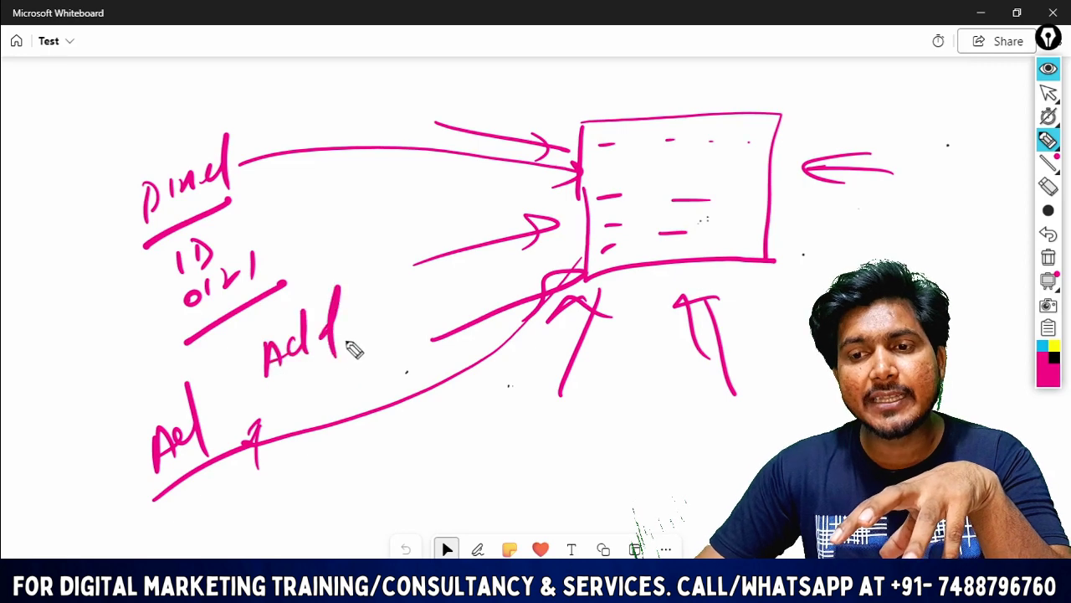
pyautogui.moveTo(382, 278); pyautogui.dragTo(368, 327)
pyautogui.moveTo(373, 316)
pyautogui.mouseDown()
pyautogui.moveTo(454, 287)
pyautogui.moveTo(490, 251)
pyautogui.moveTo(445, 450)
pyautogui.moveTo(472, 407)
pyautogui.moveTo(510, 407)
pyautogui.moveTo(612, 441)
pyautogui.moveTo(650, 424)
pyautogui.moveTo(676, 375)
pyautogui.moveTo(653, 431)
pyautogui.mouseUp()
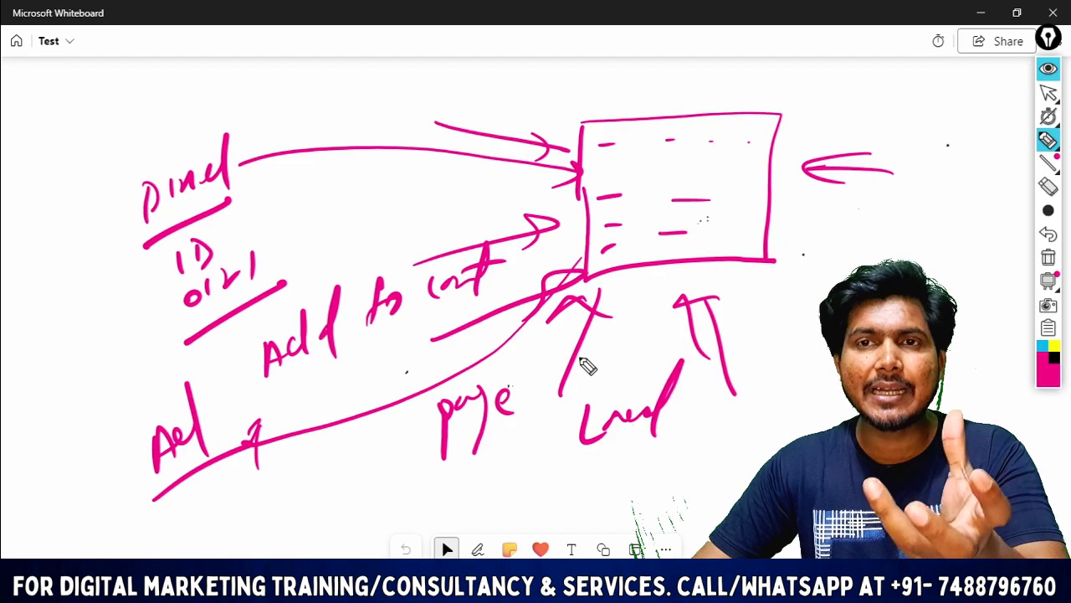
# - Circle "Lead" and emphasise the diagram with a loop inside the rectangle, an extra incoming arrow and another underline beneath "pixel"
pyautogui.moveTo(652, 435)
pyautogui.mouseDown()
pyautogui.moveTo(633, 318)
pyautogui.moveTo(615, 368)
pyautogui.mouseUp()
pyautogui.moveTo(559, 291); pyautogui.dragTo(595, 250)
pyautogui.moveTo(879, 127)
pyautogui.mouseDown()
pyautogui.moveTo(805, 127)
pyautogui.moveTo(791, 153)
pyautogui.mouseUp()
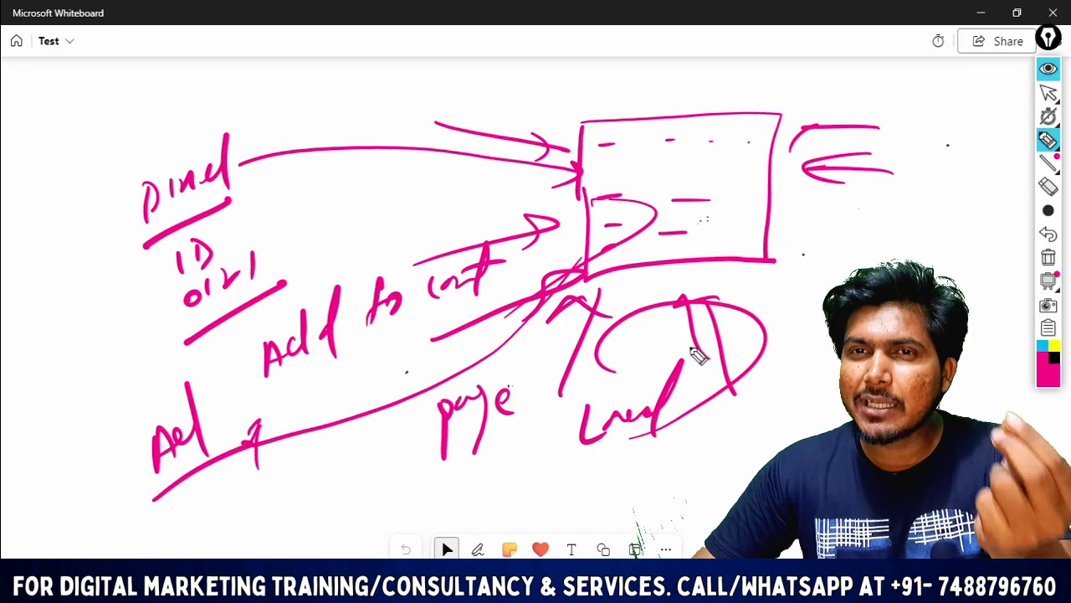
pyautogui.moveTo(104, 266); pyautogui.dragTo(282, 207)
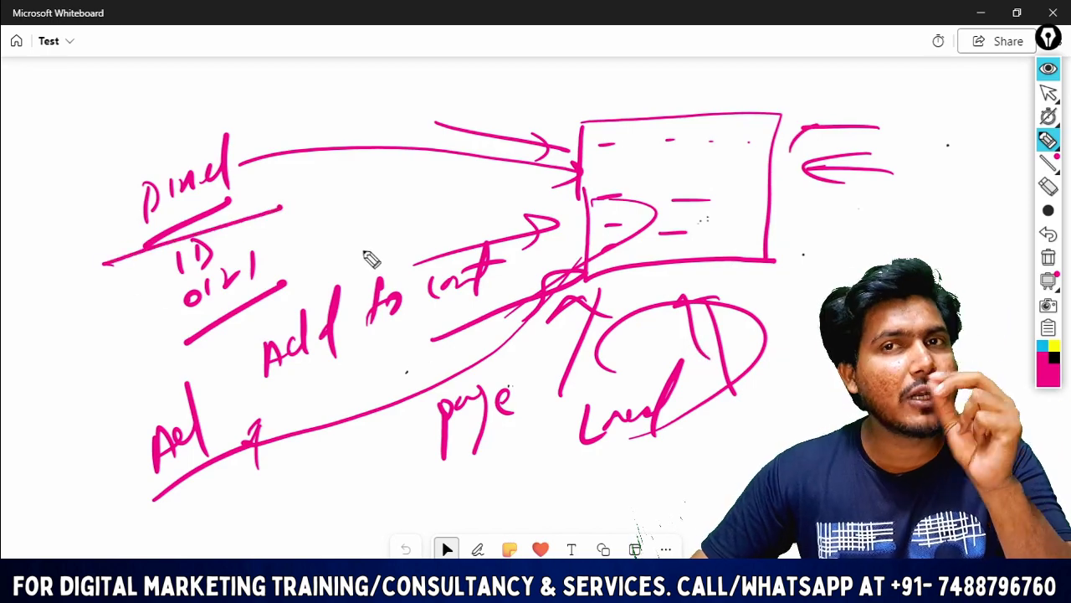
# - Clear all the ink from the board and handwrite the heading "Conversion API" with the pen
pyautogui.click(1042, 185)
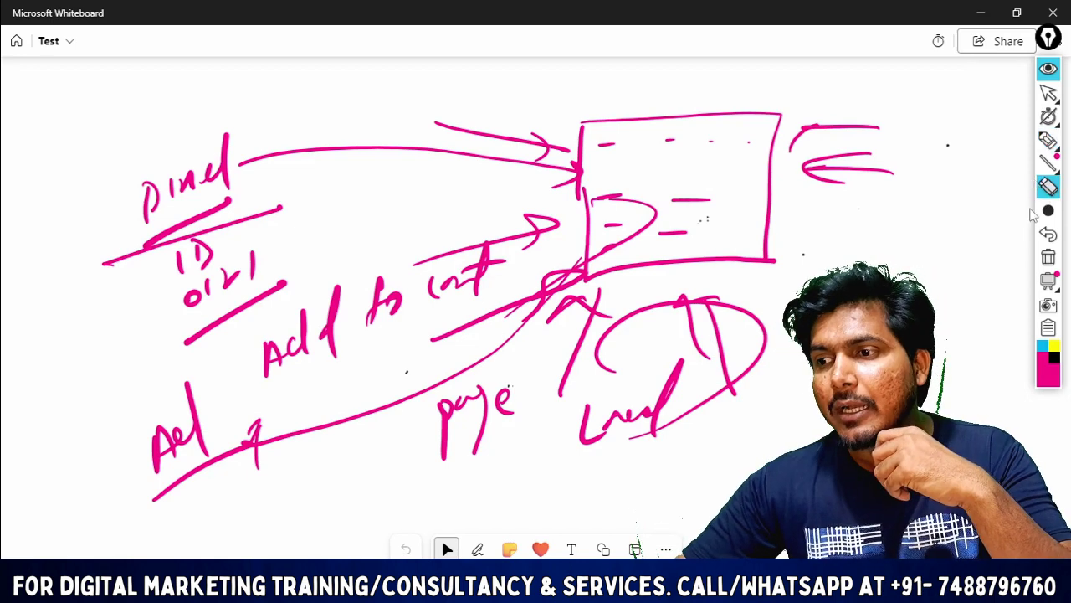
pyautogui.click(1048, 257)
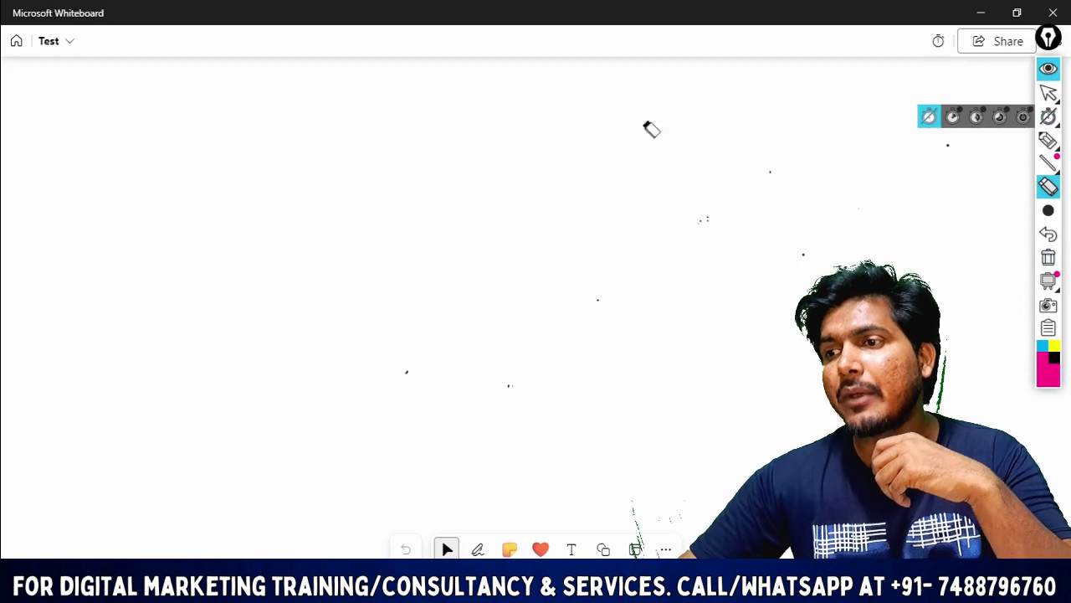
pyautogui.click(1050, 140)
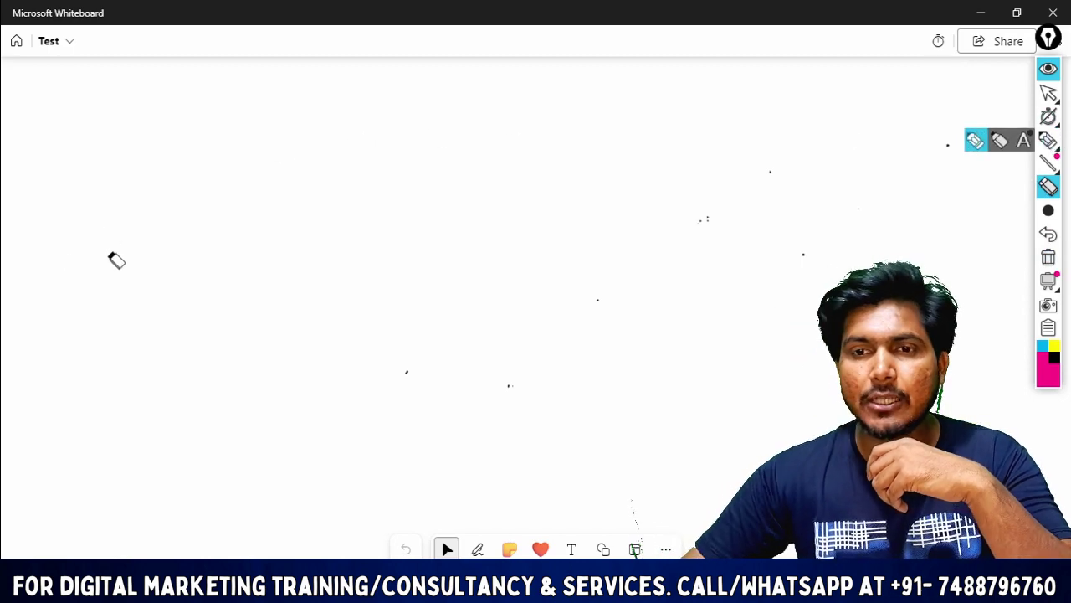
pyautogui.moveTo(125, 201)
pyautogui.mouseDown()
pyautogui.moveTo(335, 168)
pyautogui.moveTo(369, 142)
pyautogui.mouseUp()
pyautogui.moveTo(431, 123)
pyautogui.mouseDown()
pyautogui.moveTo(371, 112)
pyautogui.moveTo(282, 277)
pyautogui.moveTo(330, 246)
pyautogui.moveTo(366, 285)
pyautogui.mouseUp()
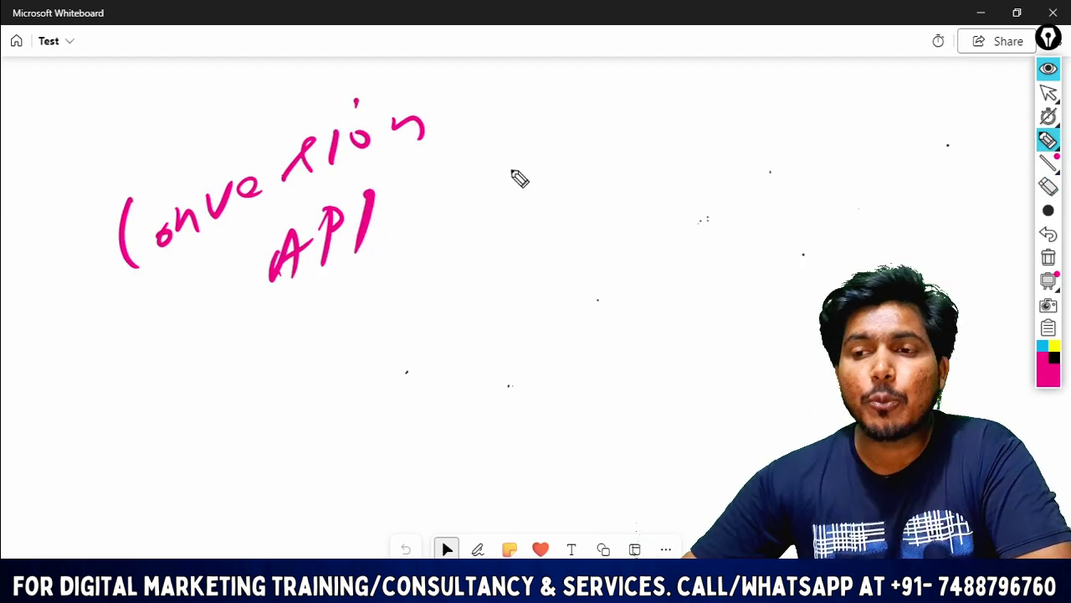
# - Handwrite "Apple" with a circled "iOS 14" beside the heading, and "Facebook" below "Conversion API"
pyautogui.moveTo(562, 189); pyautogui.dragTo(590, 180)
pyautogui.moveTo(611, 147); pyautogui.dragTo(612, 183)
pyautogui.moveTo(636, 167)
pyautogui.mouseDown()
pyautogui.moveTo(680, 139)
pyautogui.moveTo(713, 151)
pyautogui.mouseUp()
pyautogui.moveTo(536, 244); pyautogui.dragTo(524, 317)
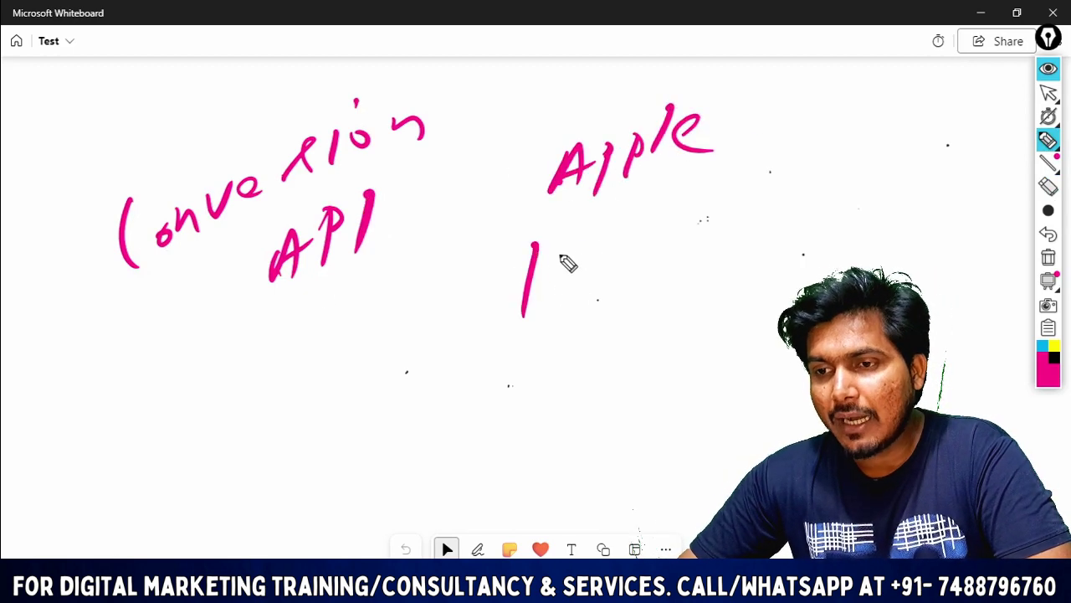
pyautogui.moveTo(617, 250); pyautogui.dragTo(605, 269)
pyautogui.moveTo(682, 205)
pyautogui.mouseDown()
pyautogui.moveTo(678, 239)
pyautogui.moveTo(724, 221)
pyautogui.mouseUp()
pyautogui.moveTo(740, 201); pyautogui.dragTo(692, 292)
pyautogui.moveTo(478, 356)
pyautogui.mouseDown()
pyautogui.moveTo(824, 216)
pyautogui.moveTo(474, 294)
pyautogui.mouseUp()
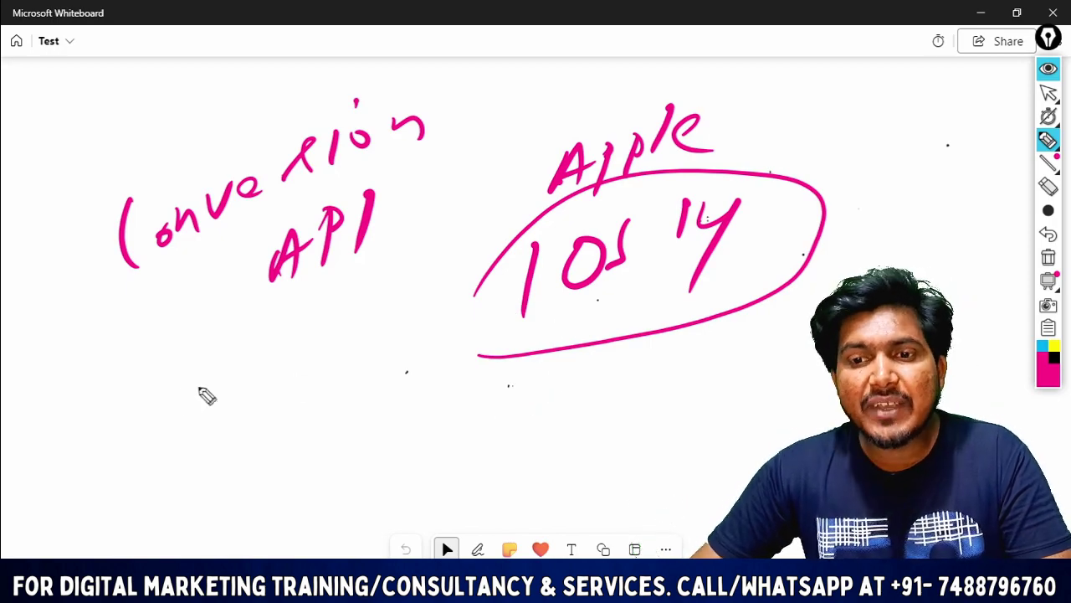
pyautogui.moveTo(156, 402)
pyautogui.mouseDown()
pyautogui.moveTo(172, 388)
pyautogui.moveTo(209, 407)
pyautogui.moveTo(310, 346)
pyautogui.moveTo(365, 335)
pyautogui.mouseUp()
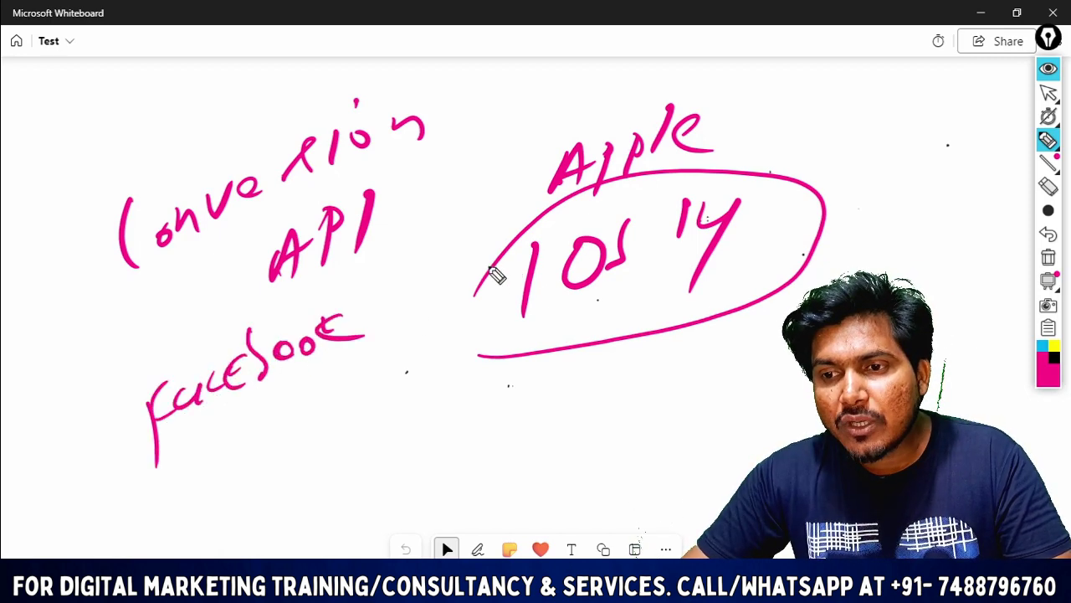
# - Draw a box under the circled "iOS 14" and sketch a popup inside it with a small inner rectangle, lines and a corner mark
pyautogui.moveTo(473, 285)
pyautogui.mouseDown()
pyautogui.moveTo(548, 358)
pyautogui.moveTo(634, 369)
pyautogui.moveTo(678, 465)
pyautogui.mouseUp()
pyautogui.moveTo(569, 383); pyautogui.dragTo(682, 486)
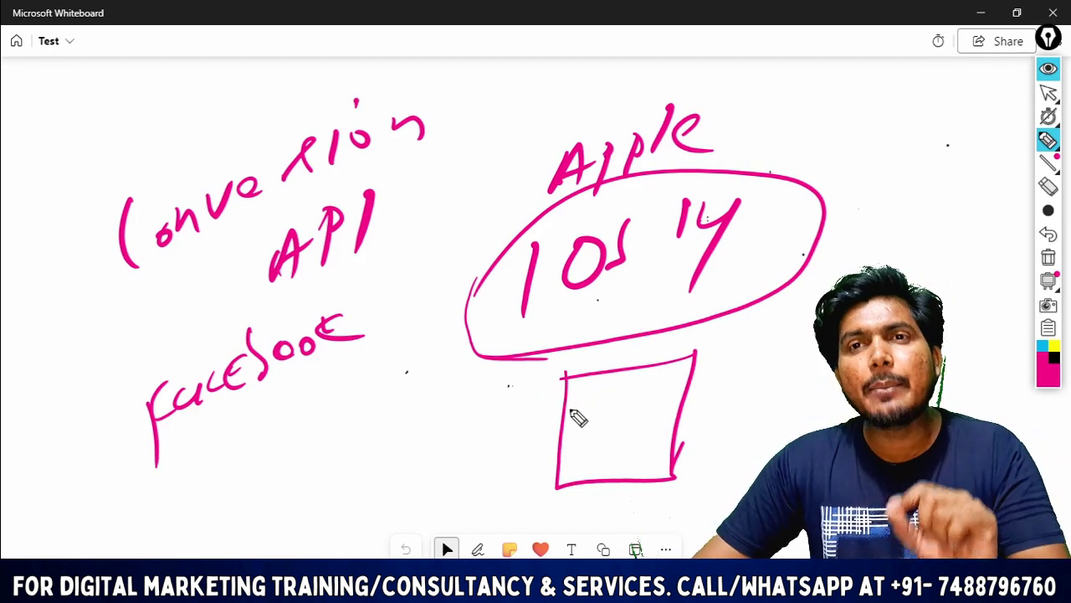
pyautogui.moveTo(584, 431)
pyautogui.mouseDown()
pyautogui.moveTo(629, 430)
pyautogui.moveTo(629, 460)
pyautogui.mouseUp()
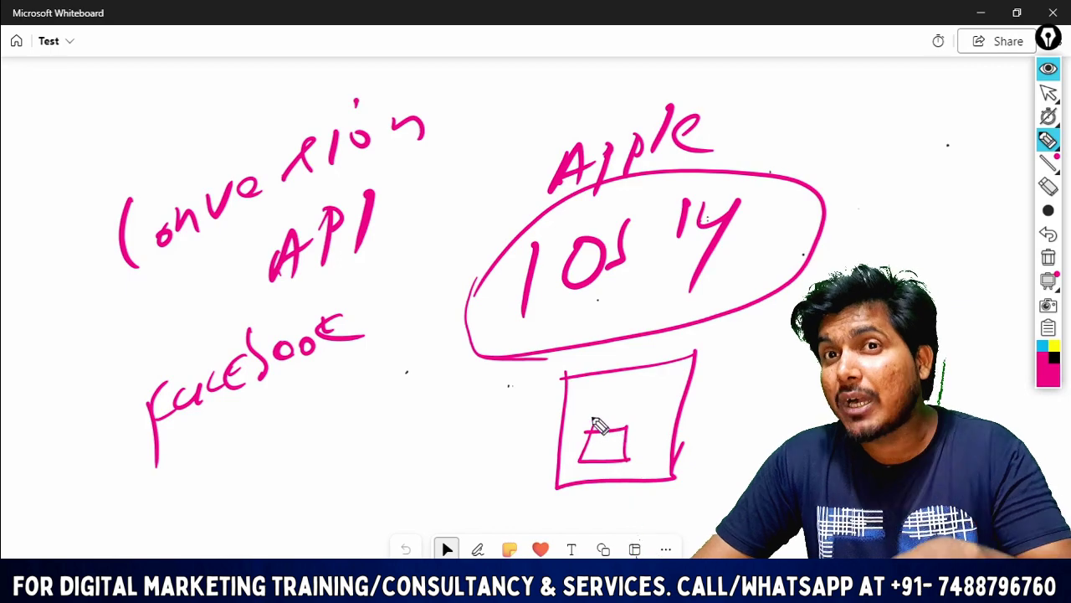
pyautogui.moveTo(681, 363); pyautogui.dragTo(680, 379)
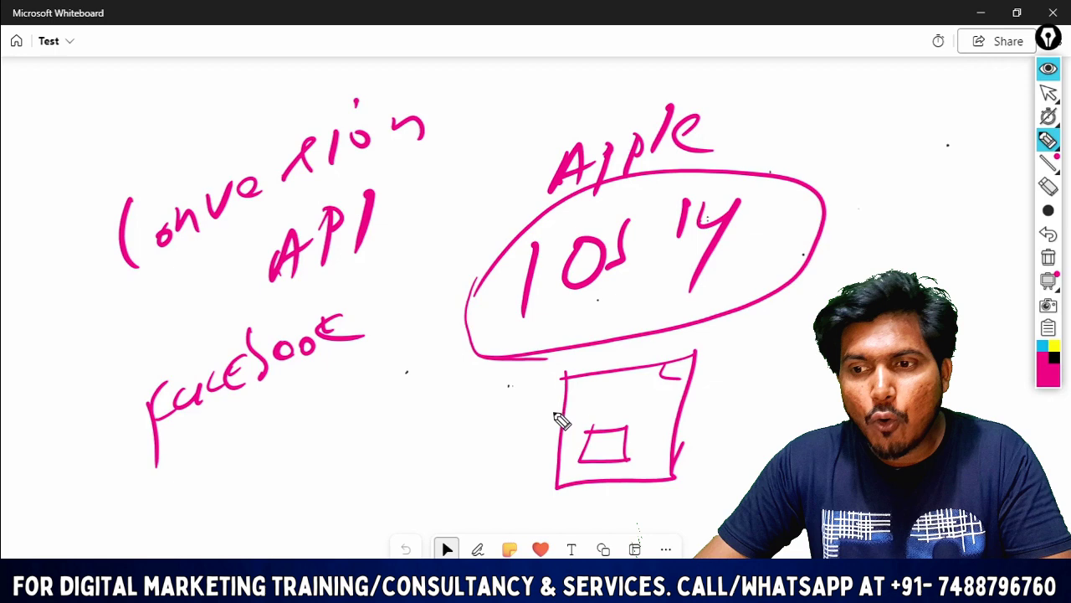
pyautogui.moveTo(569, 430); pyautogui.dragTo(586, 447)
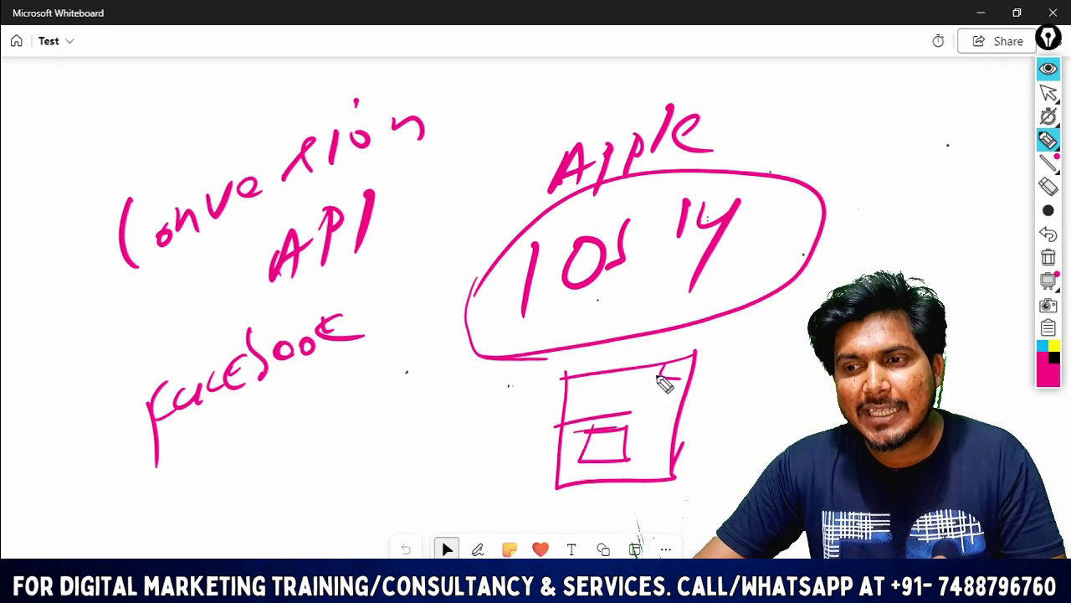
pyautogui.moveTo(661, 383); pyautogui.dragTo(676, 388)
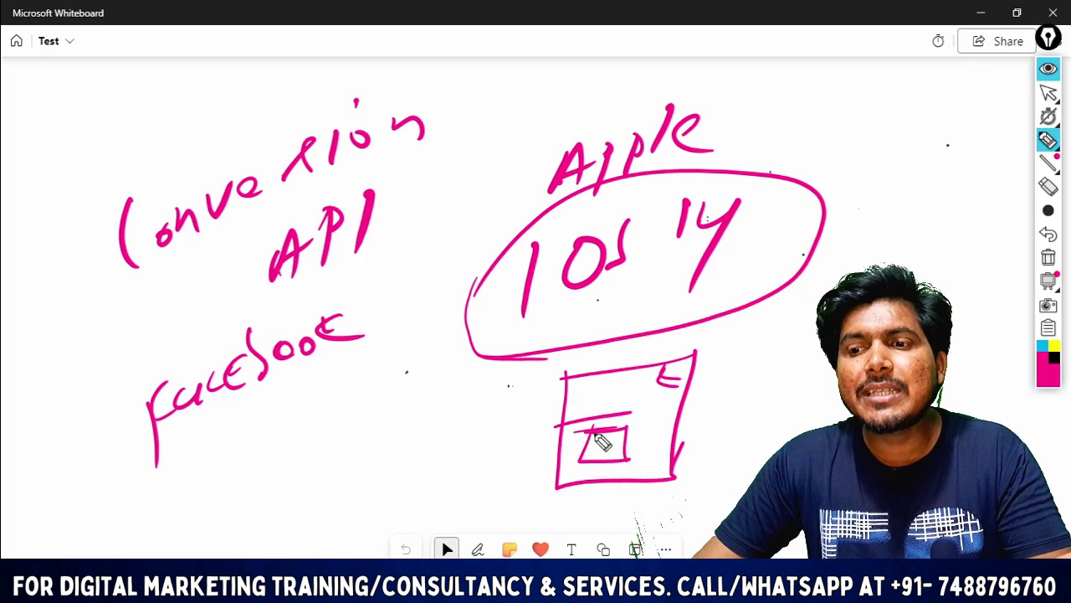
pyautogui.moveTo(606, 428); pyautogui.dragTo(649, 452)
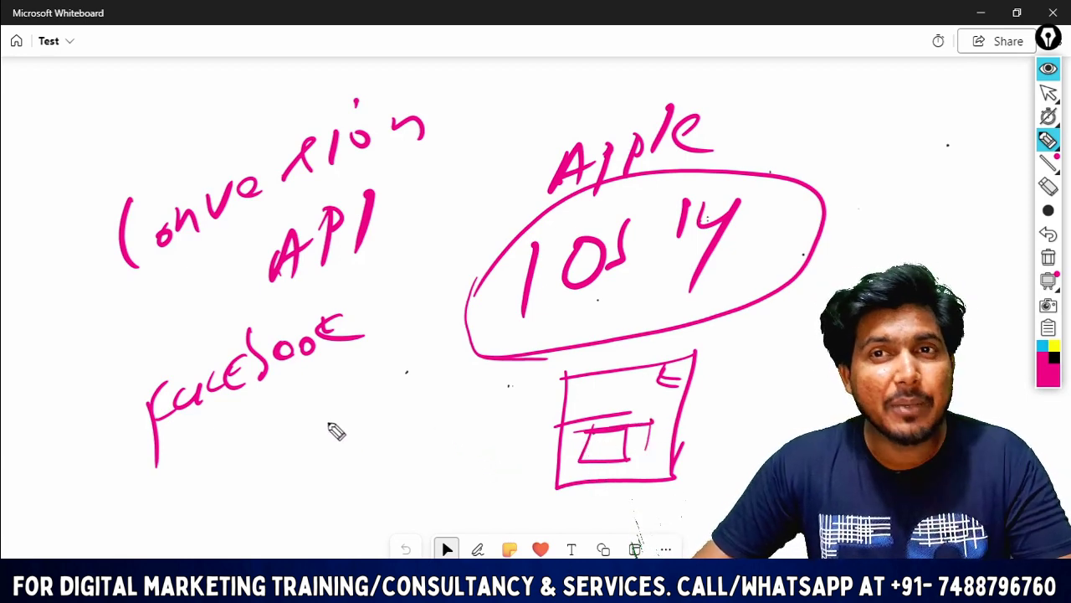
# - Handwrite "Adverty" under "Facebook", underline both words, and add an outgoing line and another inner line to the box
pyautogui.moveTo(223, 485)
pyautogui.mouseDown()
pyautogui.moveTo(258, 426)
pyautogui.moveTo(308, 427)
pyautogui.moveTo(363, 377)
pyautogui.moveTo(376, 432)
pyautogui.mouseUp()
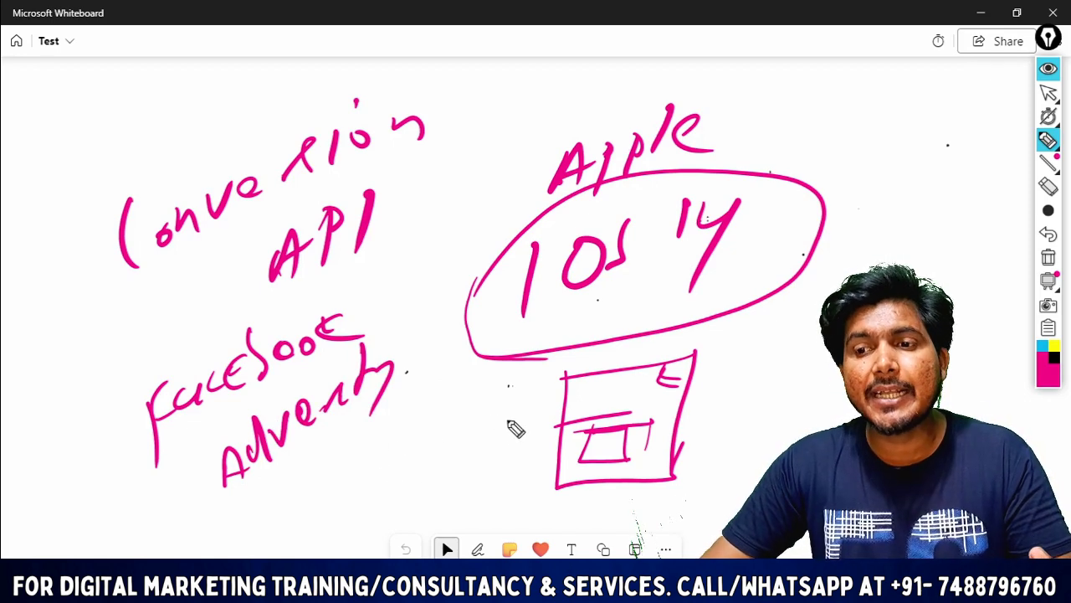
pyautogui.moveTo(548, 423); pyautogui.dragTo(418, 480)
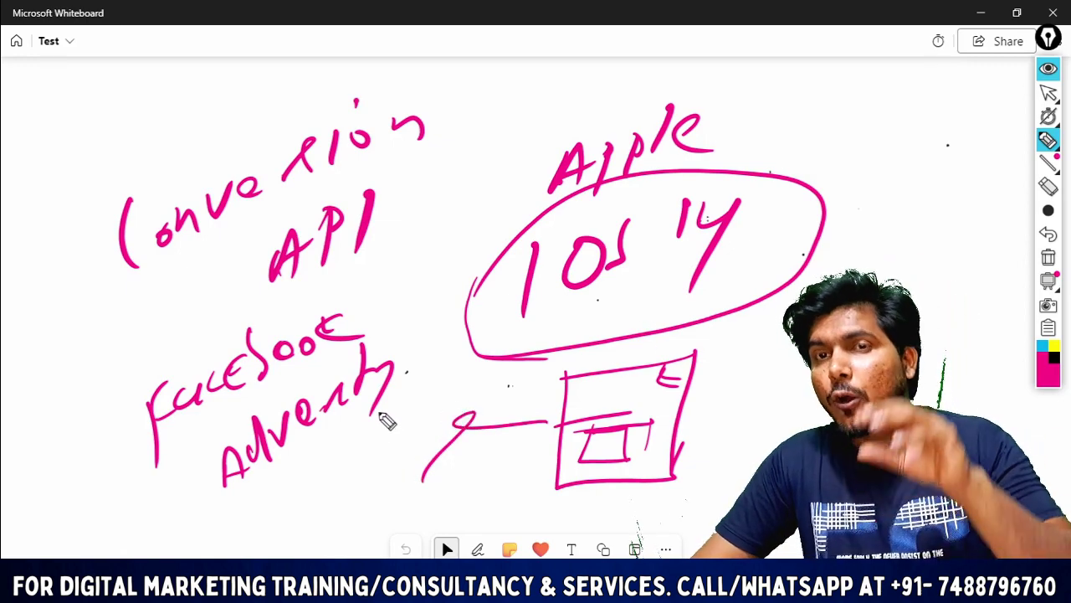
pyautogui.moveTo(223, 506); pyautogui.dragTo(423, 409)
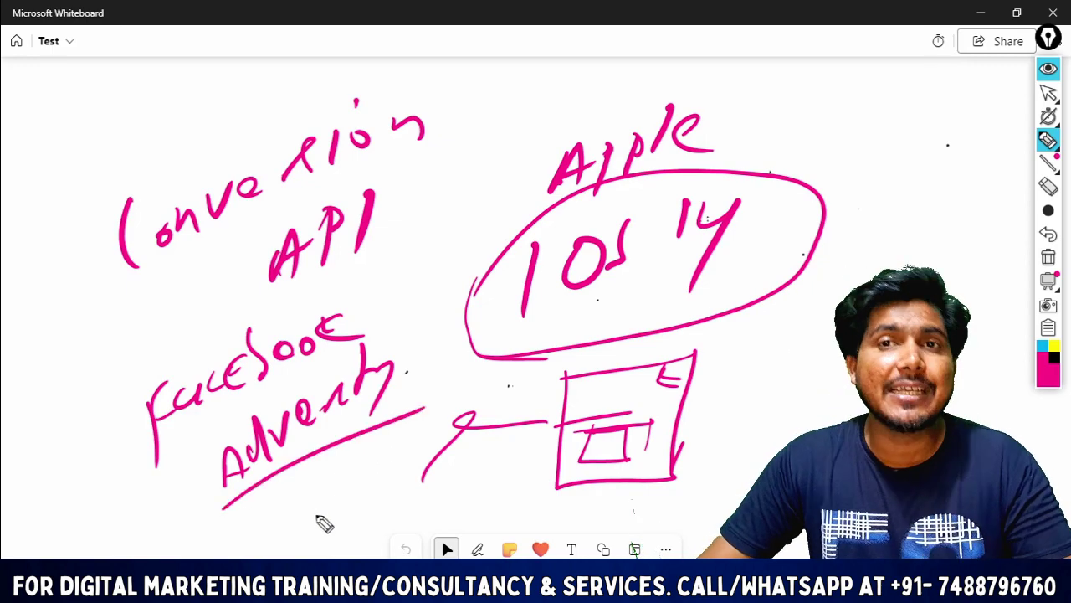
pyautogui.moveTo(160, 468); pyautogui.dragTo(335, 374)
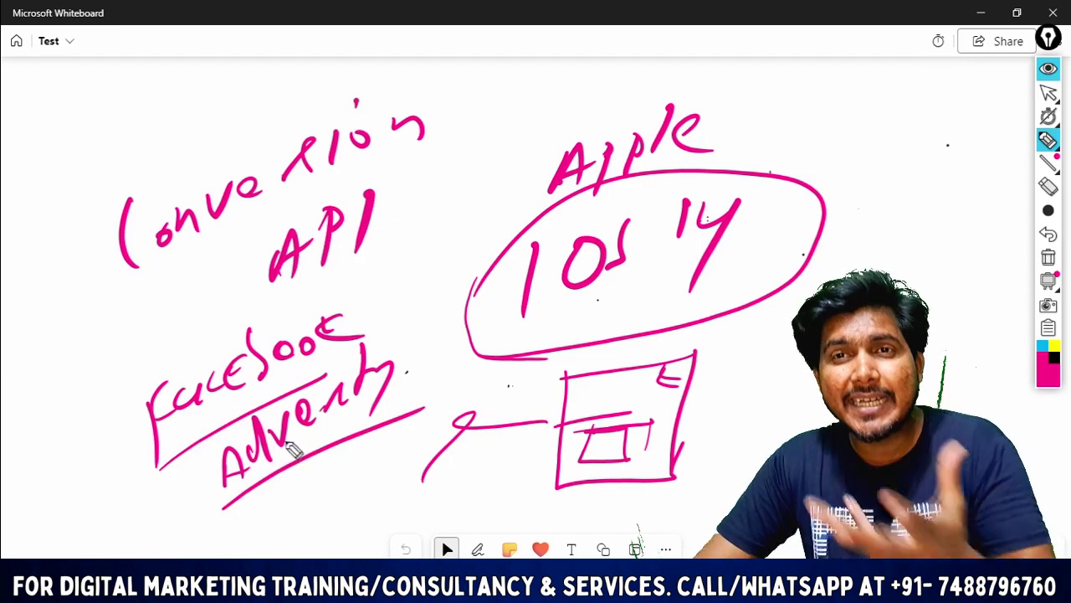
pyautogui.moveTo(565, 390); pyautogui.dragTo(616, 389)
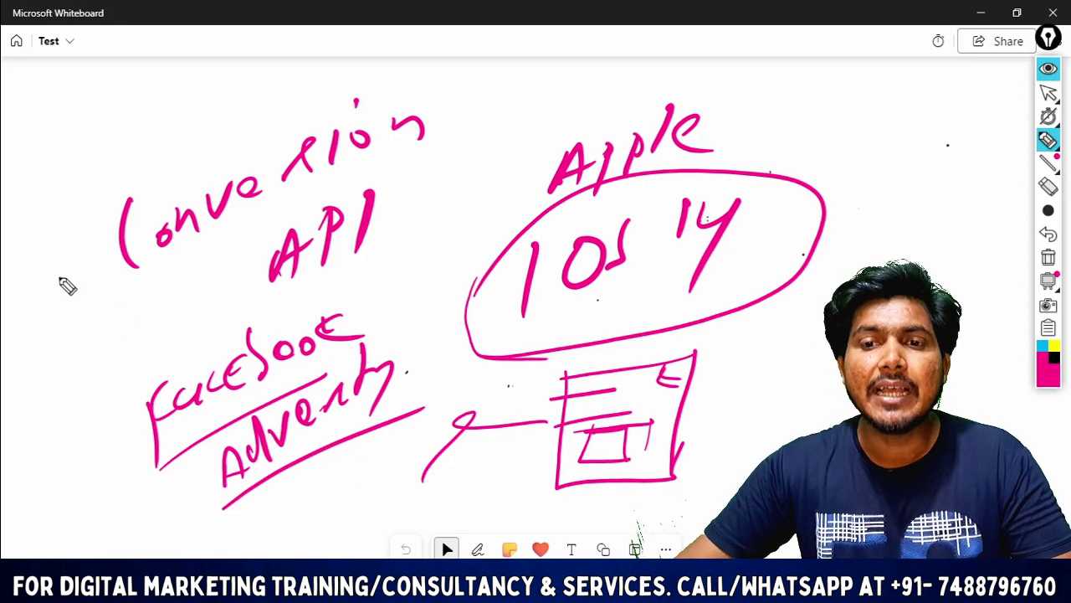
# - Circle "Conversion API", draw an arrowhead from the circle towards "iOS 14", and add a short handwritten note inside the popup box
pyautogui.moveTo(67, 248)
pyautogui.mouseDown()
pyautogui.moveTo(270, 109)
pyautogui.moveTo(359, 311)
pyautogui.moveTo(206, 185)
pyautogui.mouseUp()
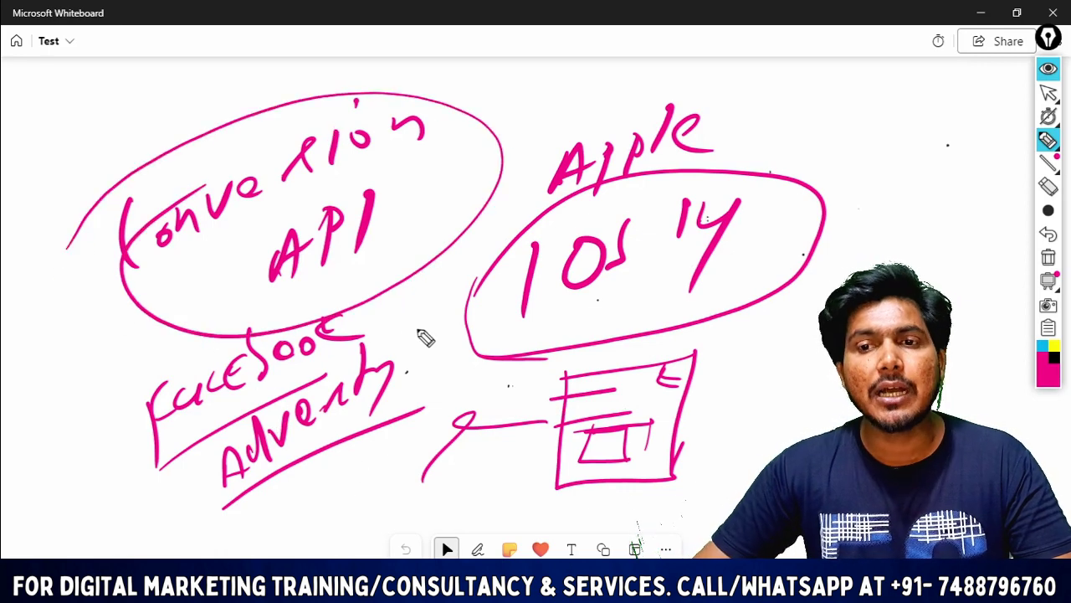
pyautogui.moveTo(394, 272); pyautogui.dragTo(448, 268)
pyautogui.moveTo(425, 261); pyautogui.dragTo(410, 297)
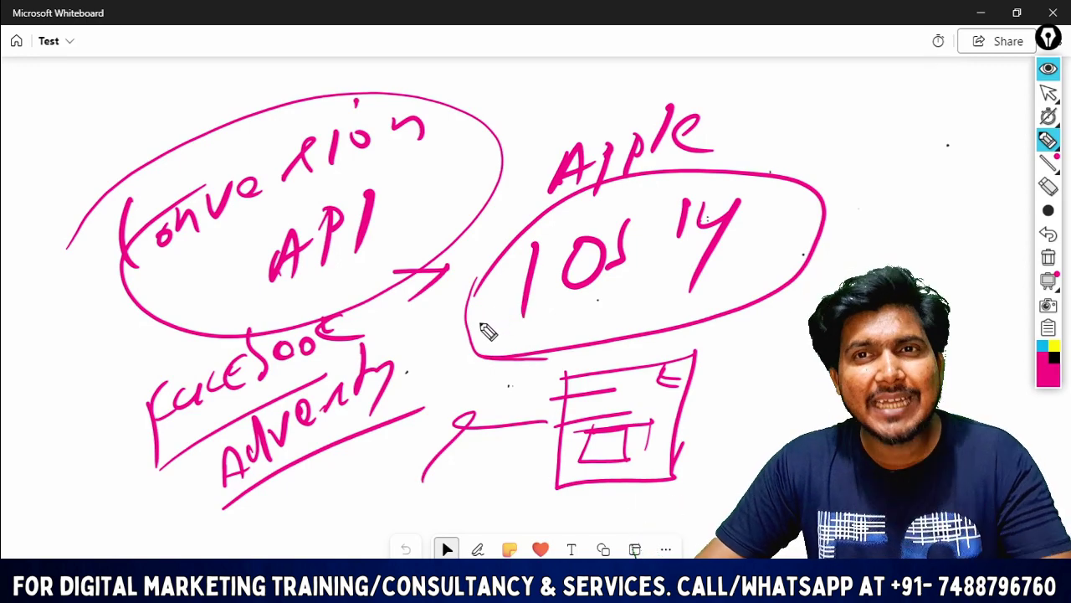
pyautogui.moveTo(627, 378); pyautogui.dragTo(652, 387)
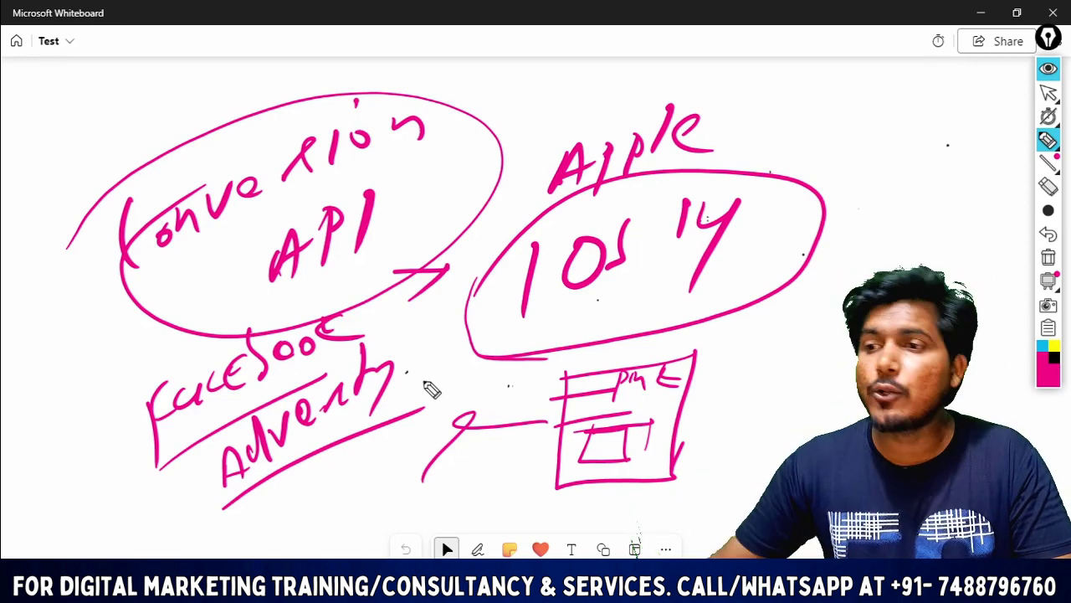
# - Clear all the ink from the whiteboard and switch to the Chrome window with the pixel's overview in Events Manager
pyautogui.click(1049, 187)
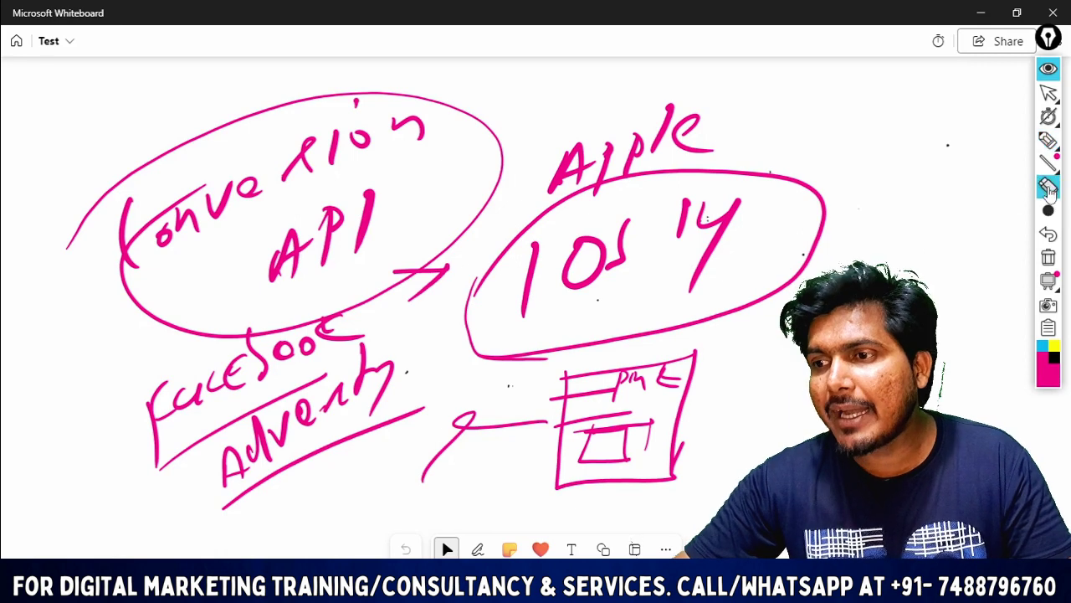
pyautogui.click(1048, 256)
pyautogui.click(1049, 140)
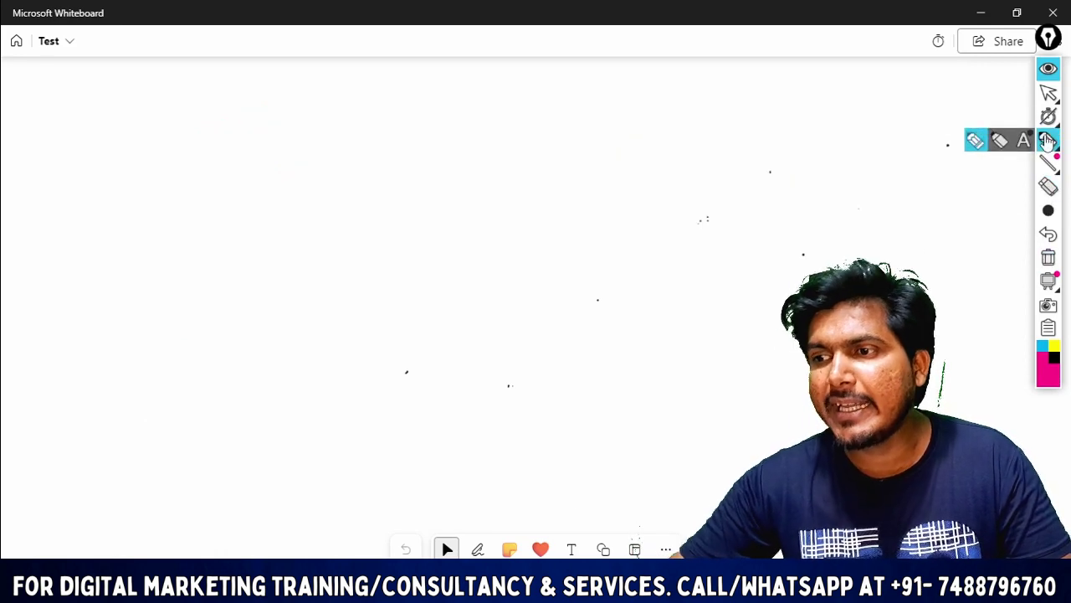
pyautogui.click(1049, 92)
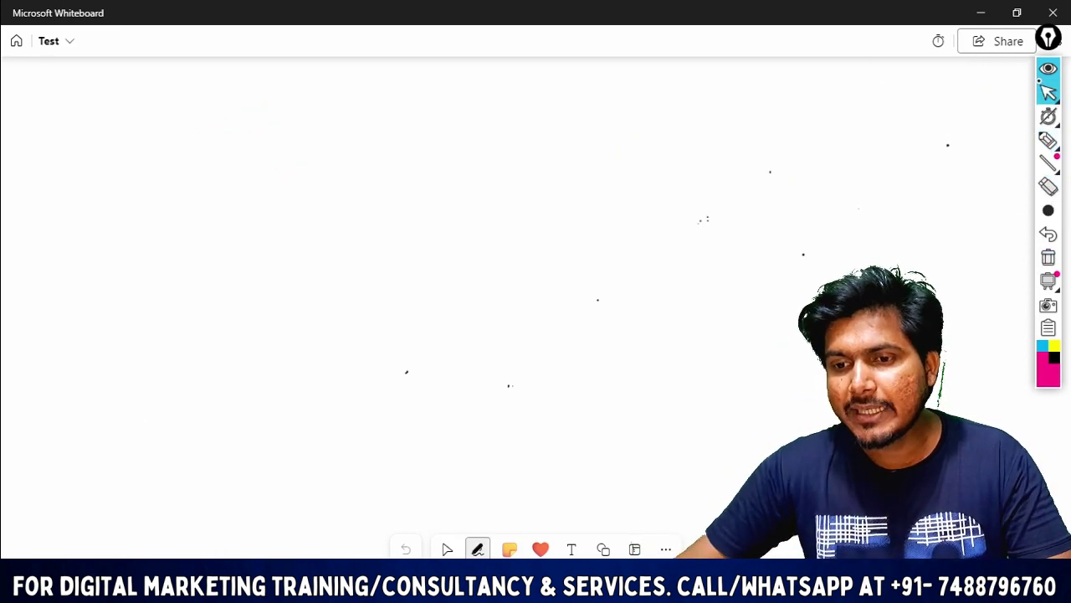
pyautogui.hotkey('alt', 'Tab')
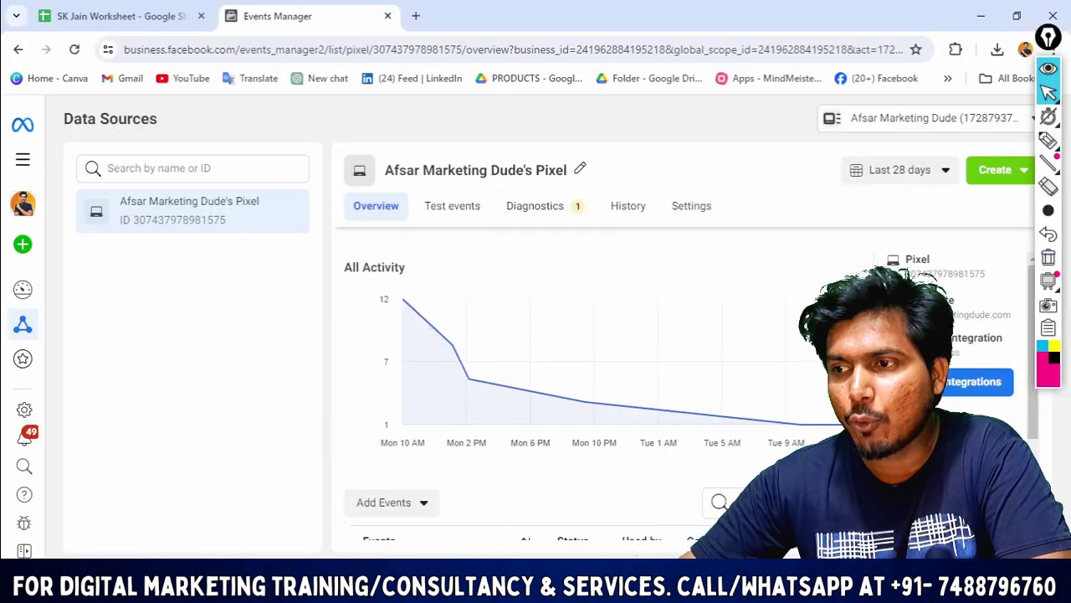
# - Underline the pixel's ID in the Data Sources list with the pen, and return to the normal pointer
pyautogui.click(1049, 140)
pyautogui.moveTo(127, 224); pyautogui.dragTo(226, 221)
pyautogui.click(1049, 92)
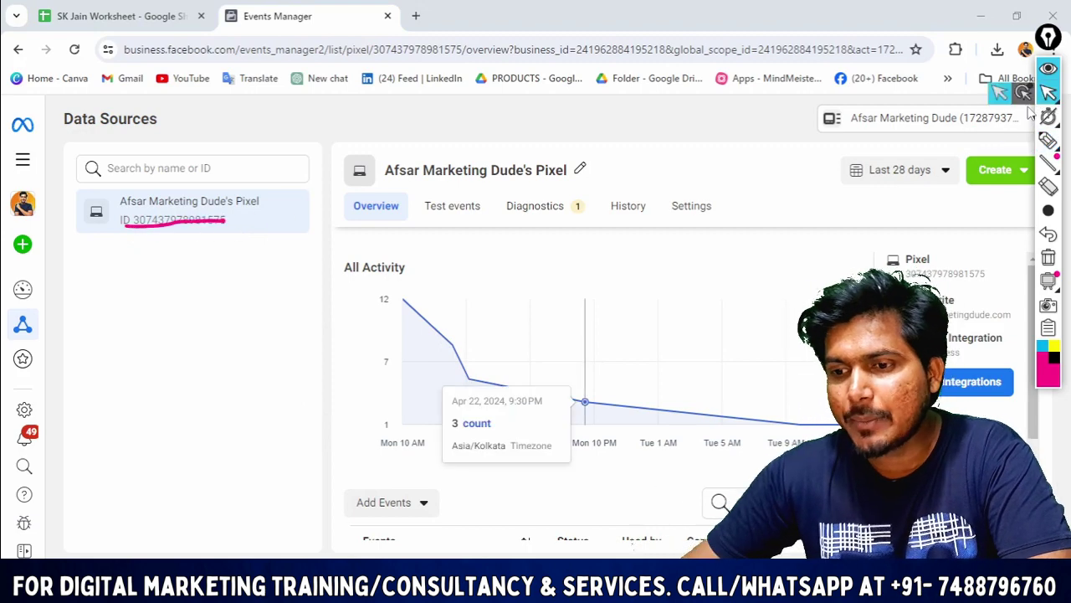
# - Examine the pixel's All Activity chart and the events list with its connection methods
pyautogui.hotkey('alt', 'Tab')
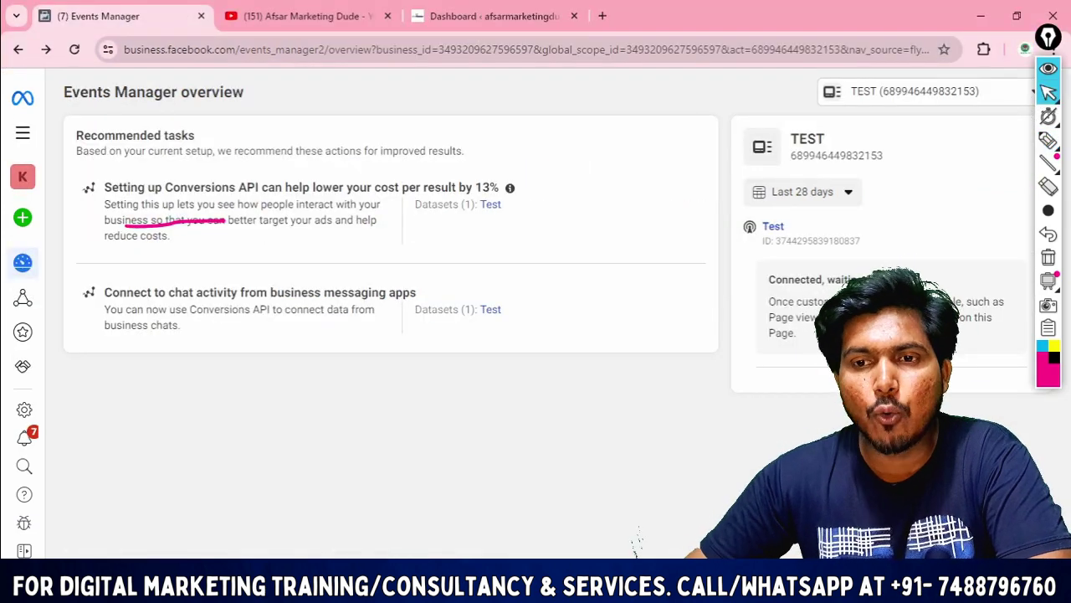
pyautogui.hotkey('alt', 'Tab')
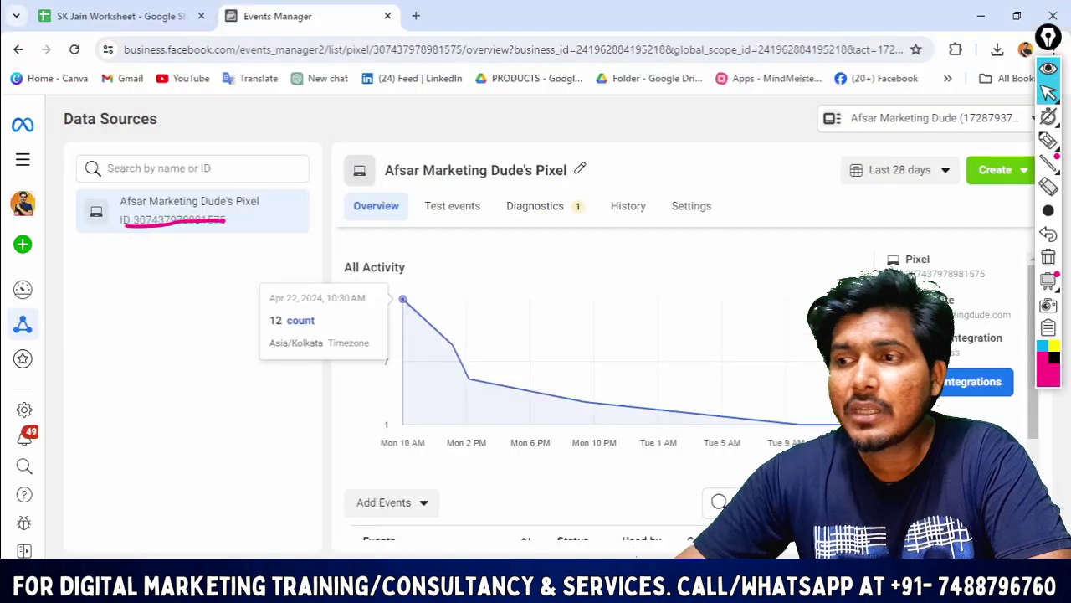
pyautogui.moveTo(469, 379)
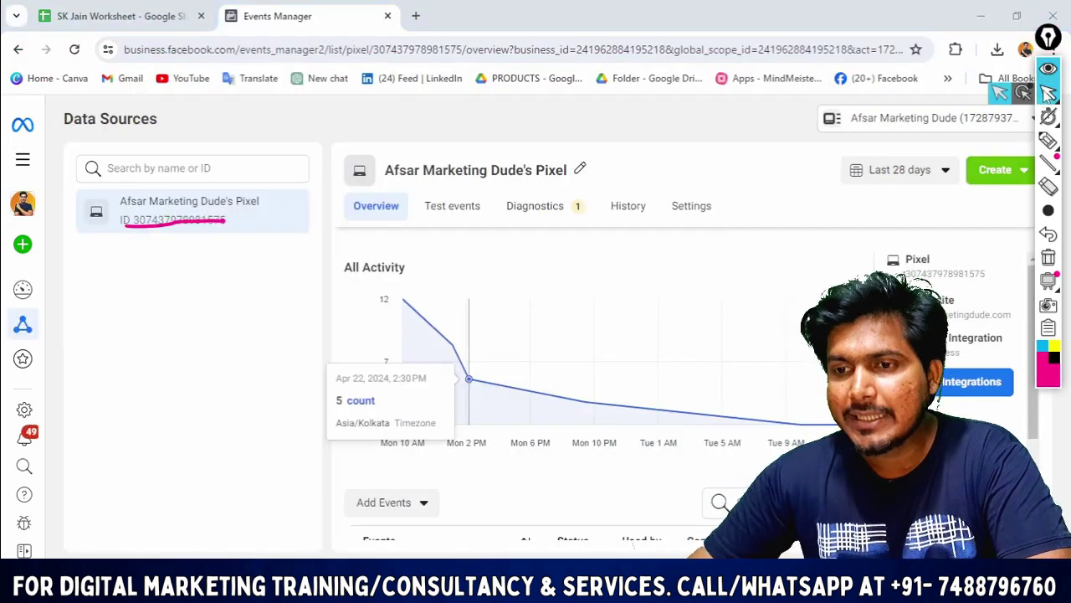
pyautogui.scroll(-1, 468, 380)
pyautogui.scroll(1, 469, 380)
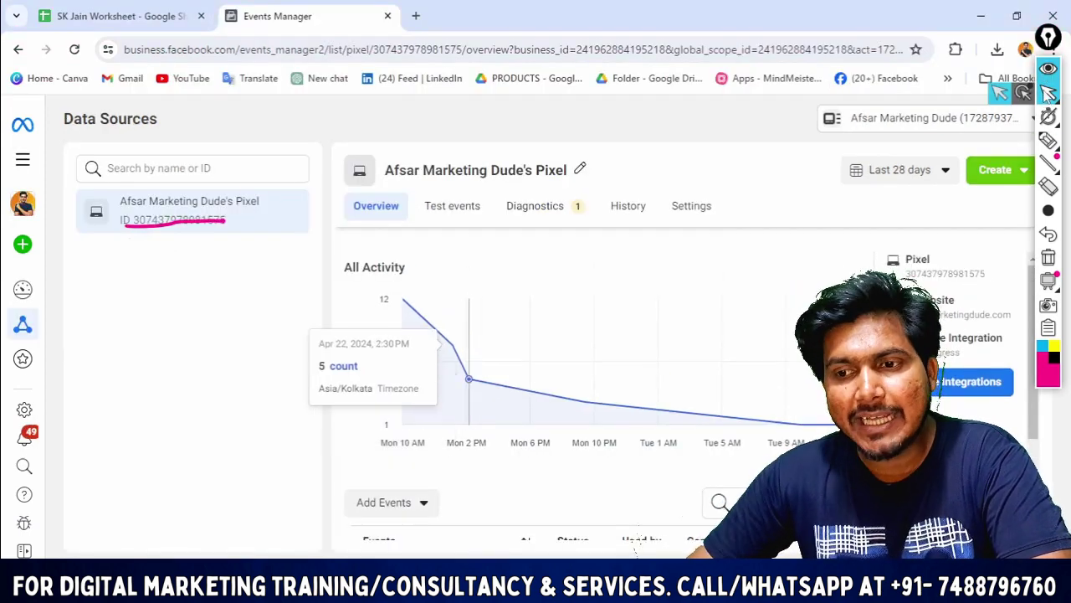
pyautogui.scroll(-2, 686, 402)
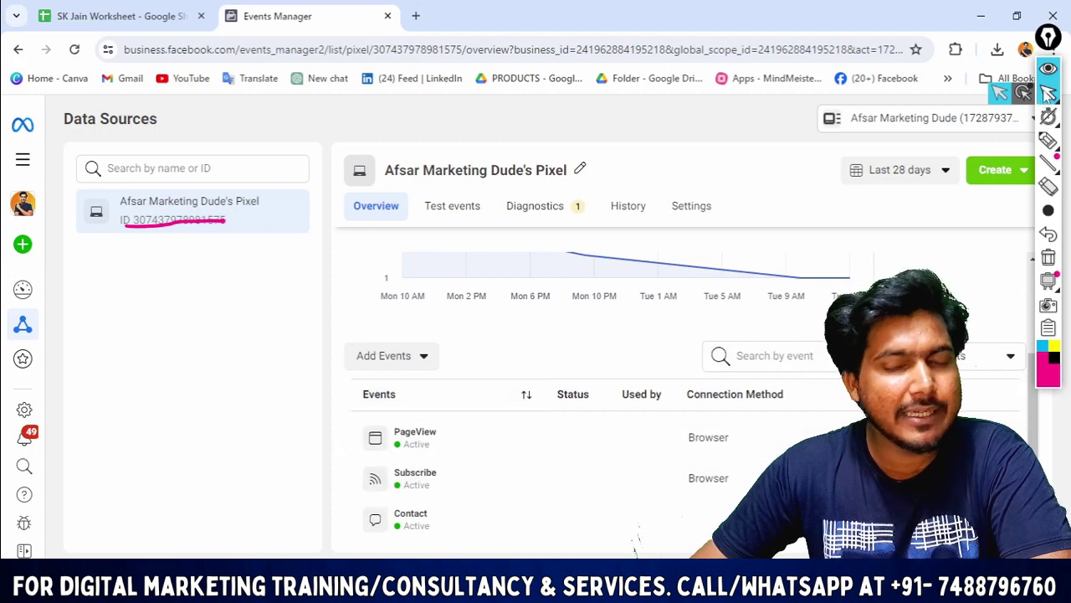
pyautogui.scroll(2, 502, 418)
pyautogui.scroll(-2, 502, 419)
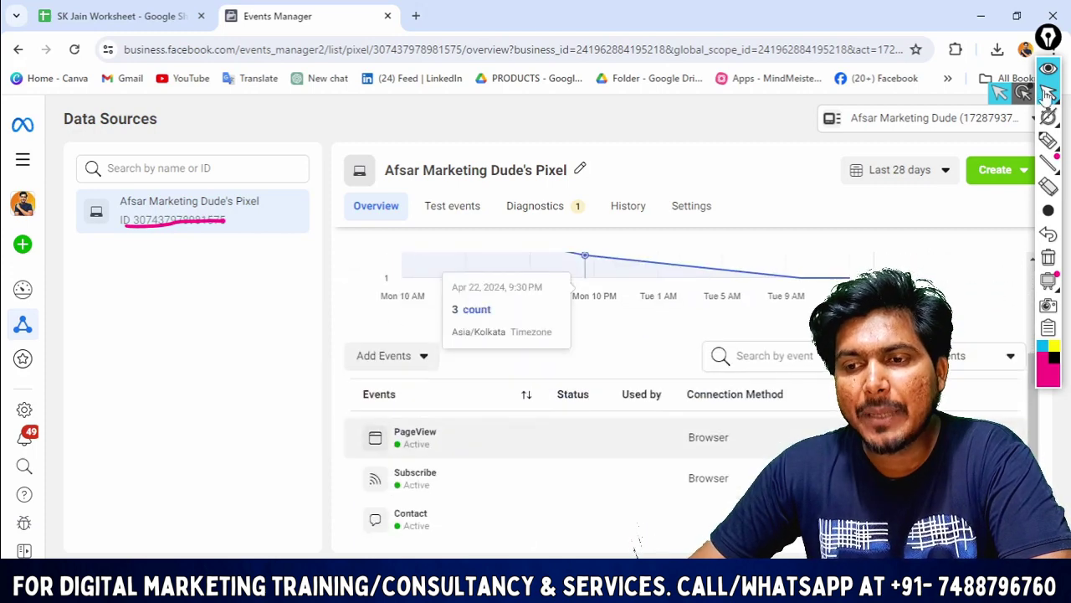
# - Circle the Browser connection methods of PageView and Subscribe, and handwrite "Conversion API" with an underlined "Server" beside the events list
pyautogui.click(1049, 141)
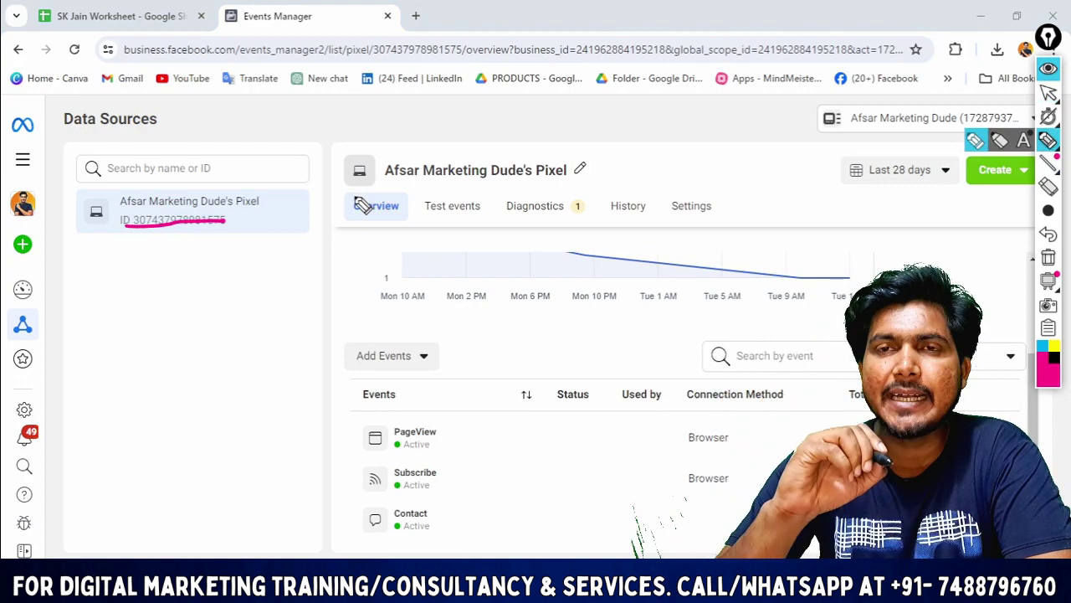
pyautogui.moveTo(681, 436)
pyautogui.mouseDown()
pyautogui.moveTo(760, 431)
pyautogui.moveTo(682, 444)
pyautogui.moveTo(725, 457)
pyautogui.mouseUp()
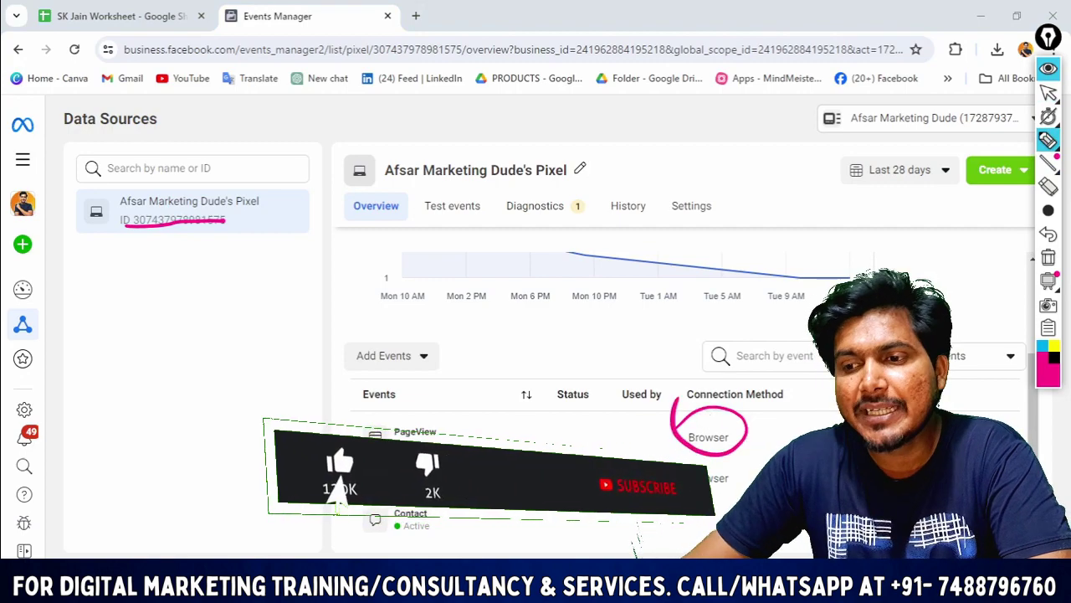
pyautogui.moveTo(168, 340)
pyautogui.mouseDown()
pyautogui.moveTo(159, 376)
pyautogui.moveTo(328, 261)
pyautogui.mouseUp()
pyautogui.moveTo(222, 394)
pyautogui.mouseDown()
pyautogui.moveTo(276, 342)
pyautogui.moveTo(289, 380)
pyautogui.mouseUp()
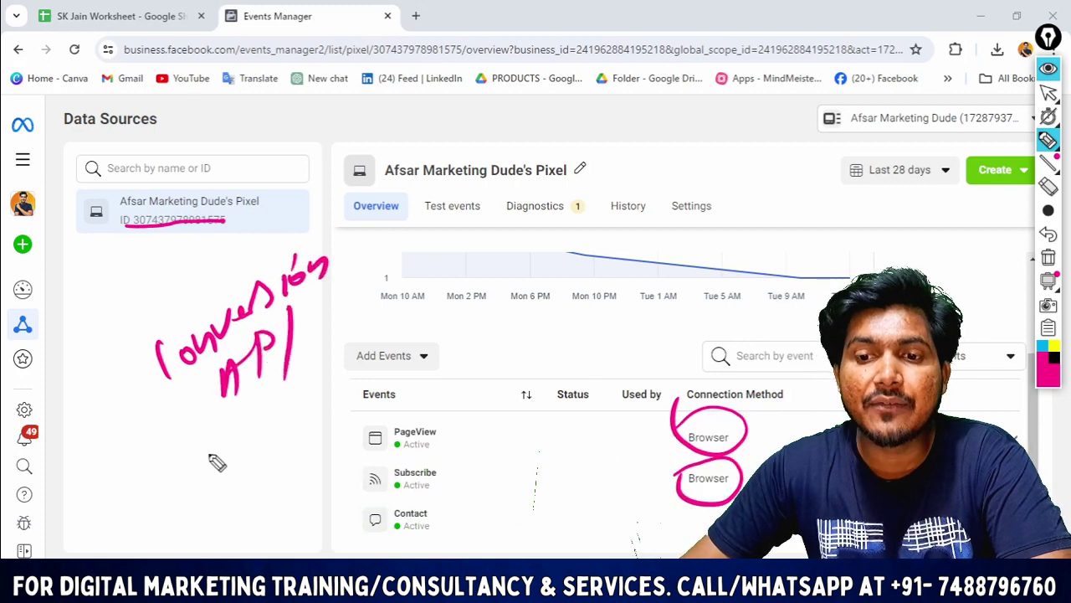
pyautogui.moveTo(239, 450)
pyautogui.mouseDown()
pyautogui.moveTo(244, 475)
pyautogui.moveTo(282, 425)
pyautogui.moveTo(342, 395)
pyautogui.mouseUp()
pyautogui.moveTo(219, 508); pyautogui.dragTo(368, 392)
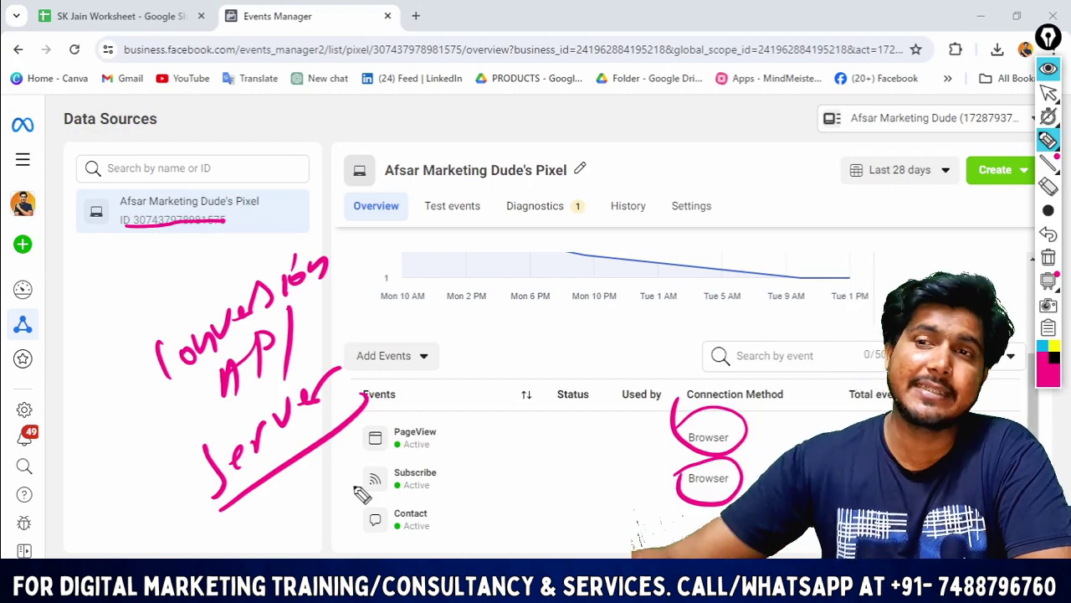
# - Clear all the ink and switch to the other Chrome window with the TEST account's Events Manager overview
pyautogui.click(1047, 142)
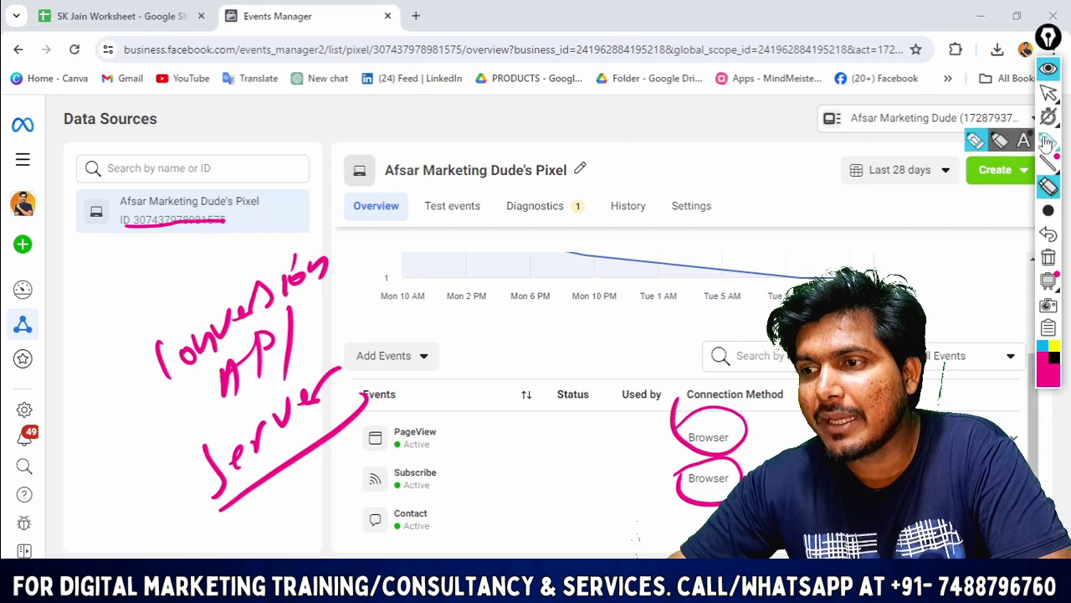
pyautogui.click(1046, 257)
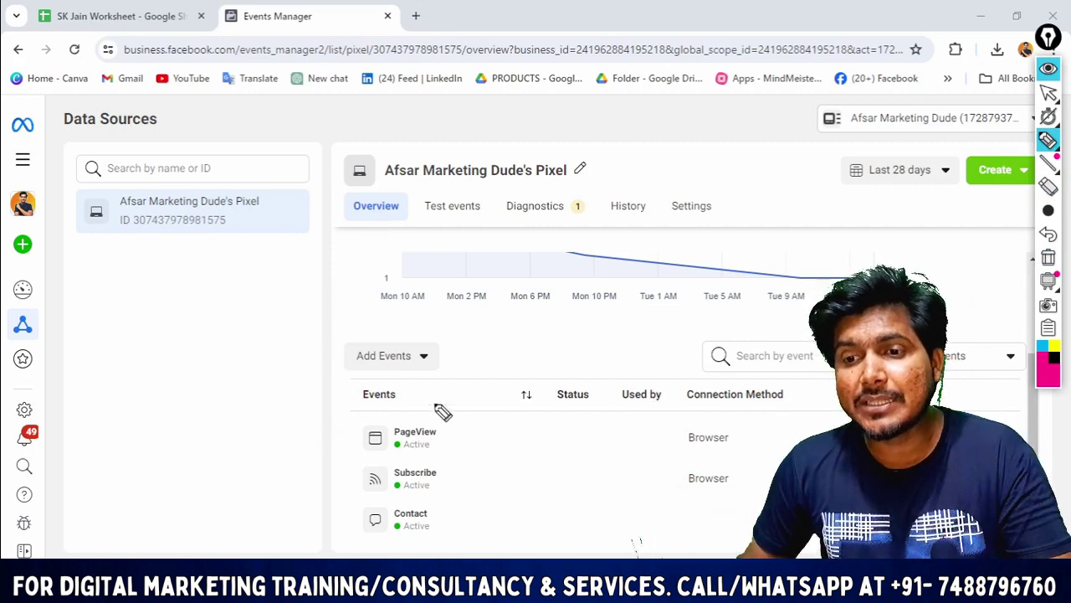
pyautogui.click(1047, 92)
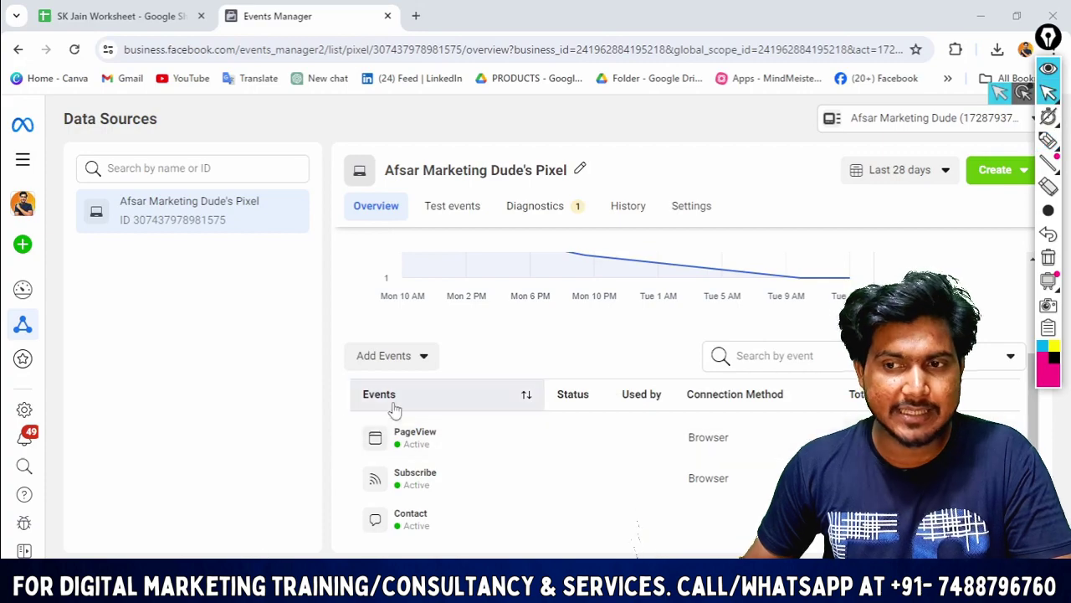
pyautogui.scroll(2, 552, 433)
pyautogui.scroll(-2, 552, 434)
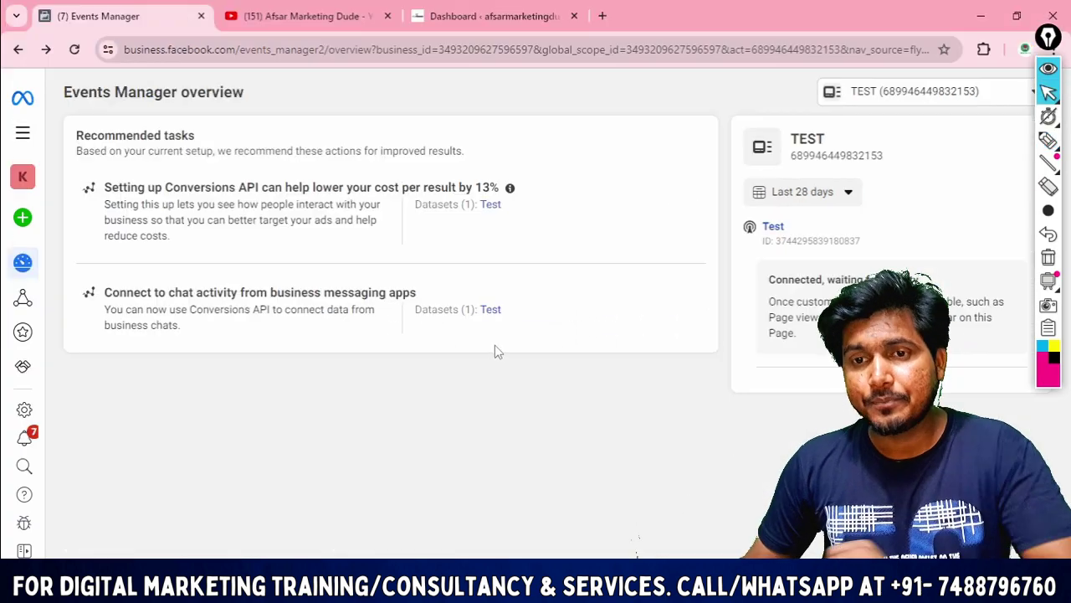
pyautogui.moveTo(4, 372)
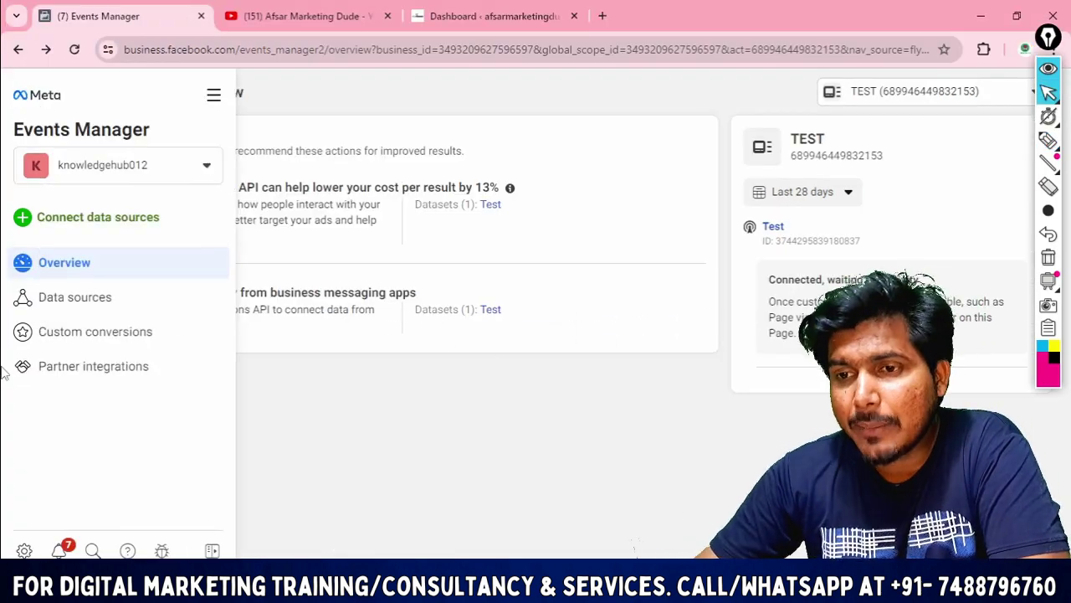
# - Underline the heading and description of the Conversions API recommendation with the pen, and circle the 13% figure
pyautogui.click(1048, 140)
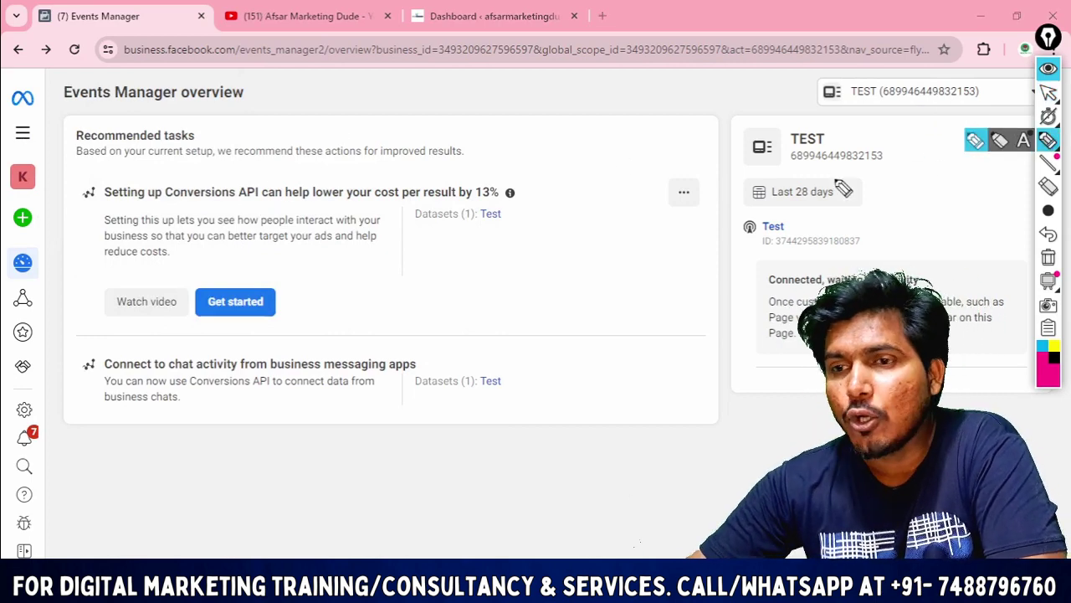
pyautogui.moveTo(105, 202)
pyautogui.mouseDown()
pyautogui.moveTo(465, 198)
pyautogui.moveTo(516, 215)
pyautogui.moveTo(510, 167)
pyautogui.mouseUp()
pyautogui.moveTo(104, 227); pyautogui.dragTo(355, 226)
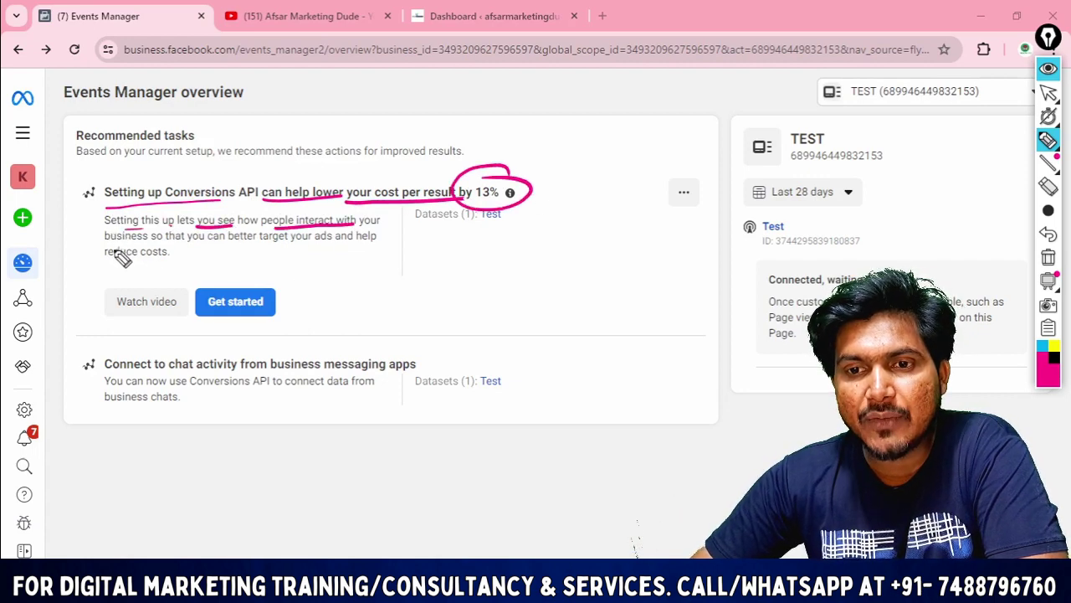
pyautogui.moveTo(104, 242); pyautogui.dragTo(351, 242)
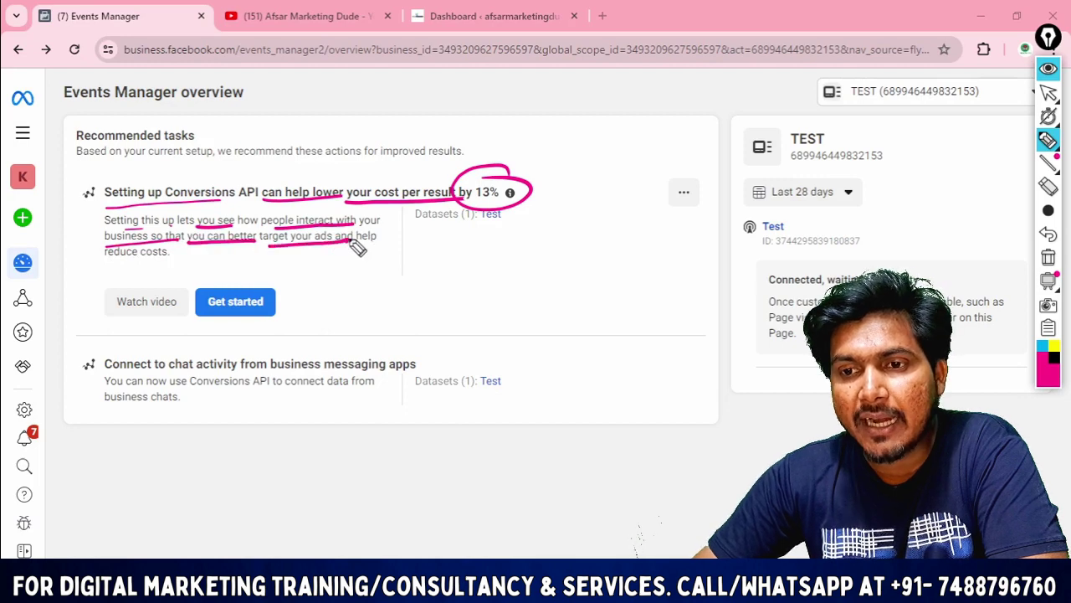
pyautogui.moveTo(99, 266); pyautogui.dragTo(201, 260)
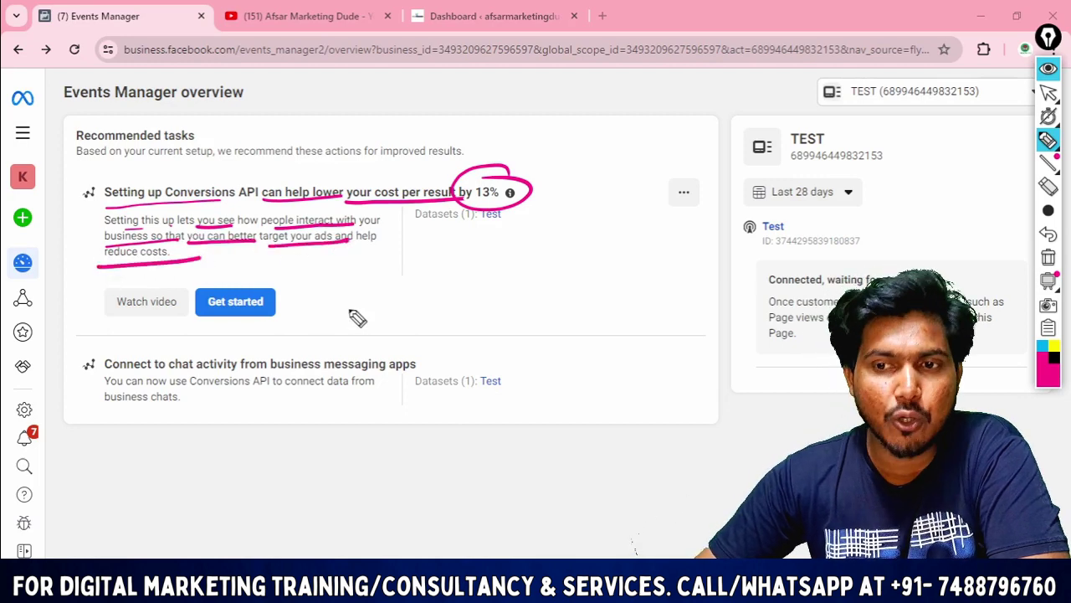
# - Handwrite "Optim" with a downward arrow beside the Conversions API recommendation, and clear all the ink from the screen
pyautogui.moveTo(477, 273)
pyautogui.mouseDown()
pyautogui.moveTo(535, 248)
pyautogui.moveTo(587, 262)
pyautogui.mouseUp()
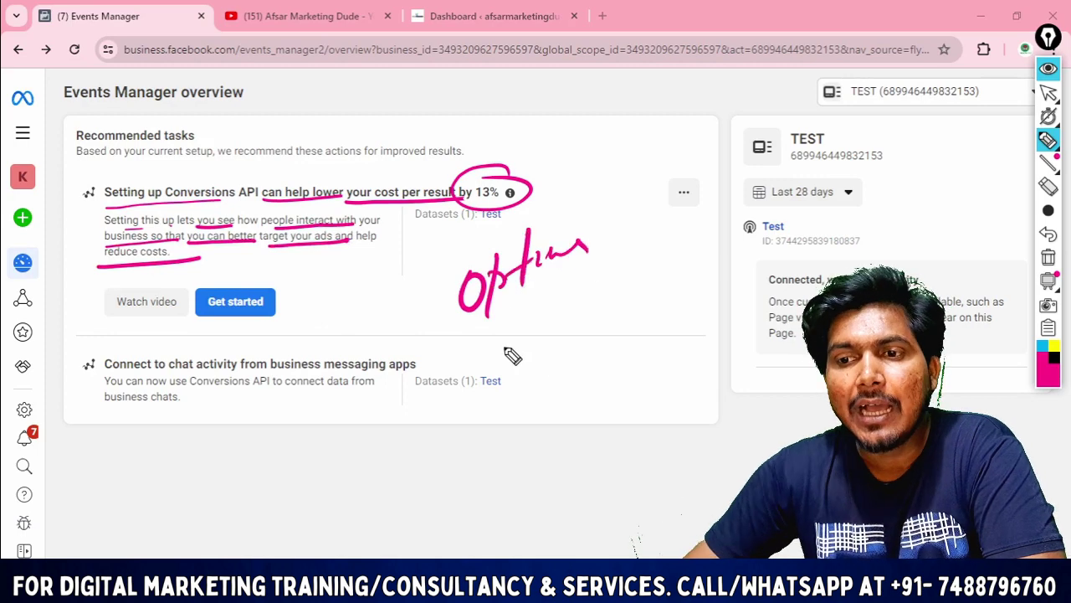
pyautogui.moveTo(568, 306)
pyautogui.mouseDown()
pyautogui.moveTo(525, 348)
pyautogui.moveTo(585, 357)
pyautogui.mouseUp()
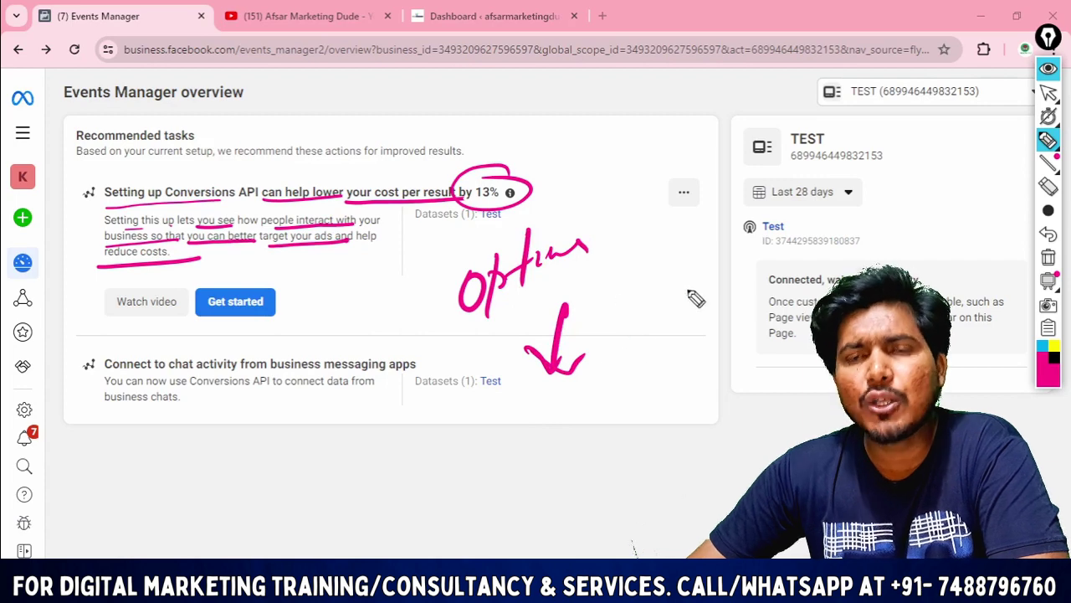
pyautogui.click(1048, 189)
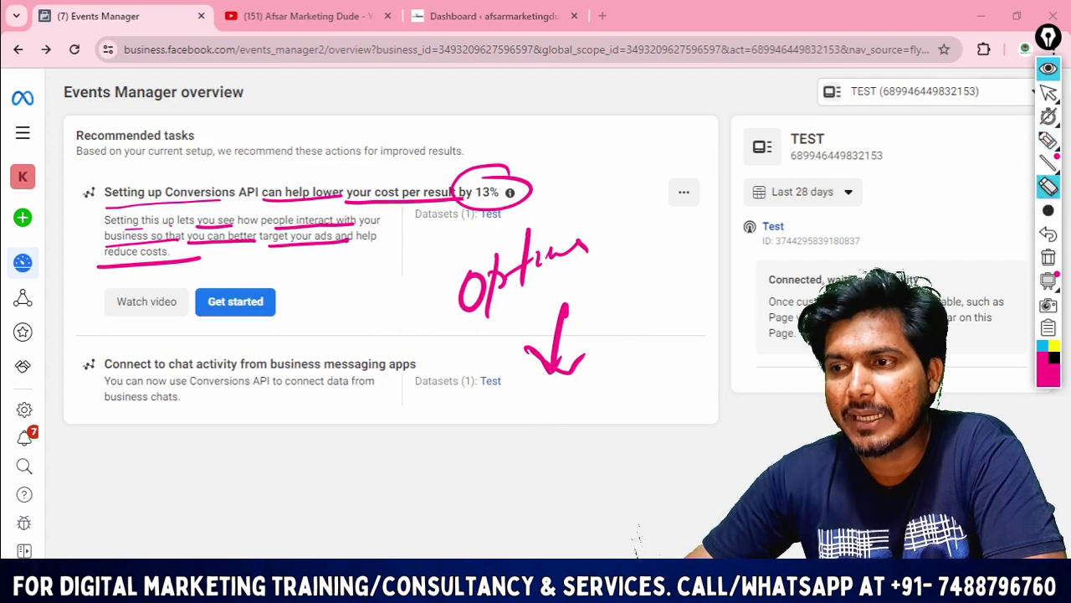
pyautogui.click(1046, 256)
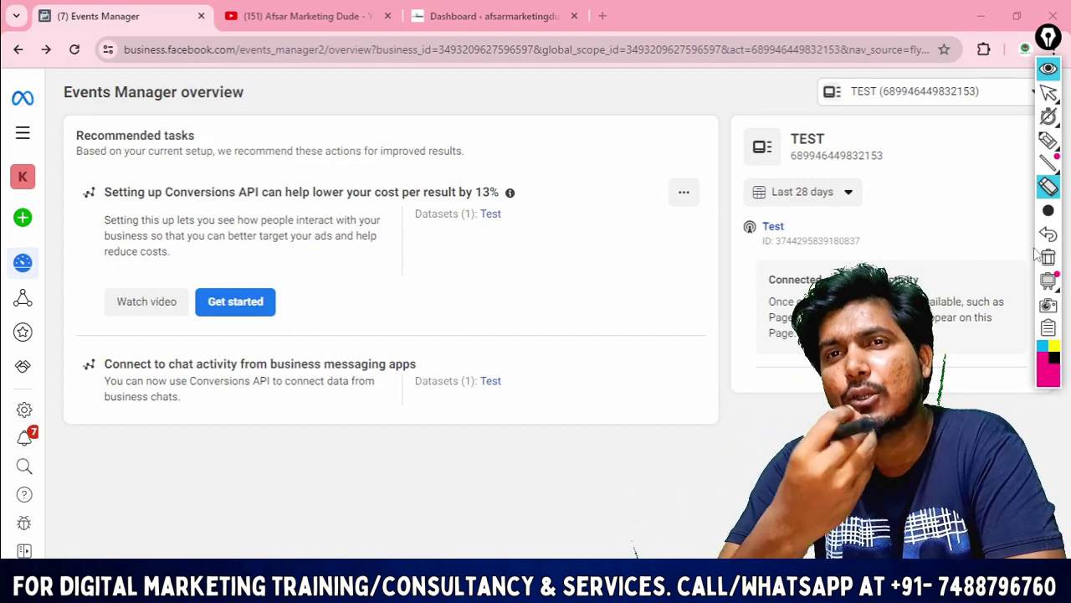
# - Open the website's front end in a new browser tab from its WordPress dashboard
pyautogui.click(493, 16)
pyautogui.rightClick(94, 81)
pyautogui.click(142, 95)
pyautogui.click(716, 21)
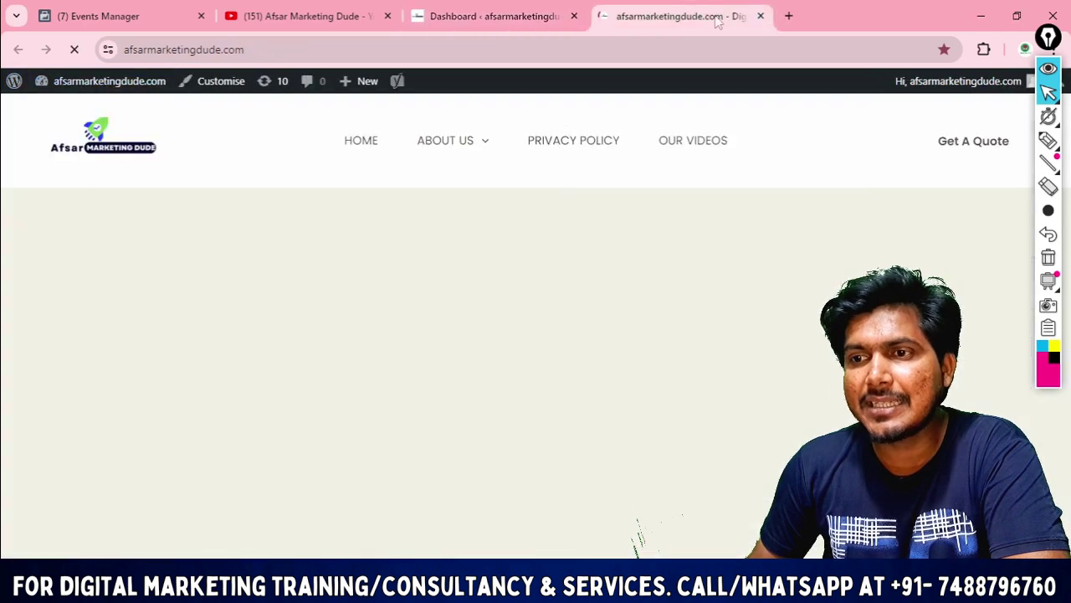
# - Check the website's pixel and PageView event with the Meta Pixel Helper extension, and return to Events Manager
pyautogui.click(983, 50)
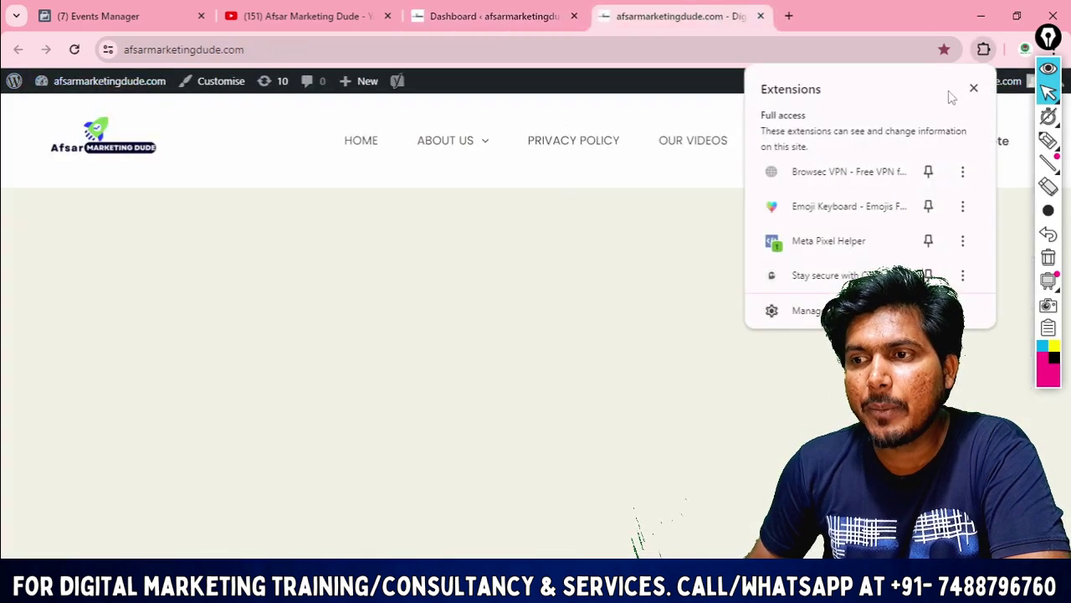
pyautogui.click(823, 238)
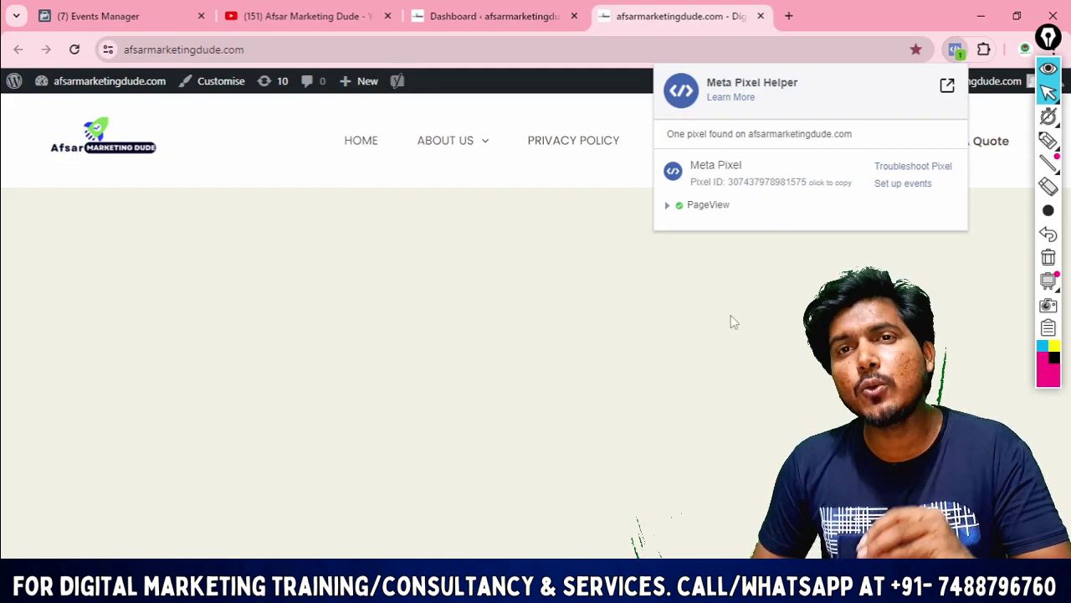
pyautogui.click(98, 16)
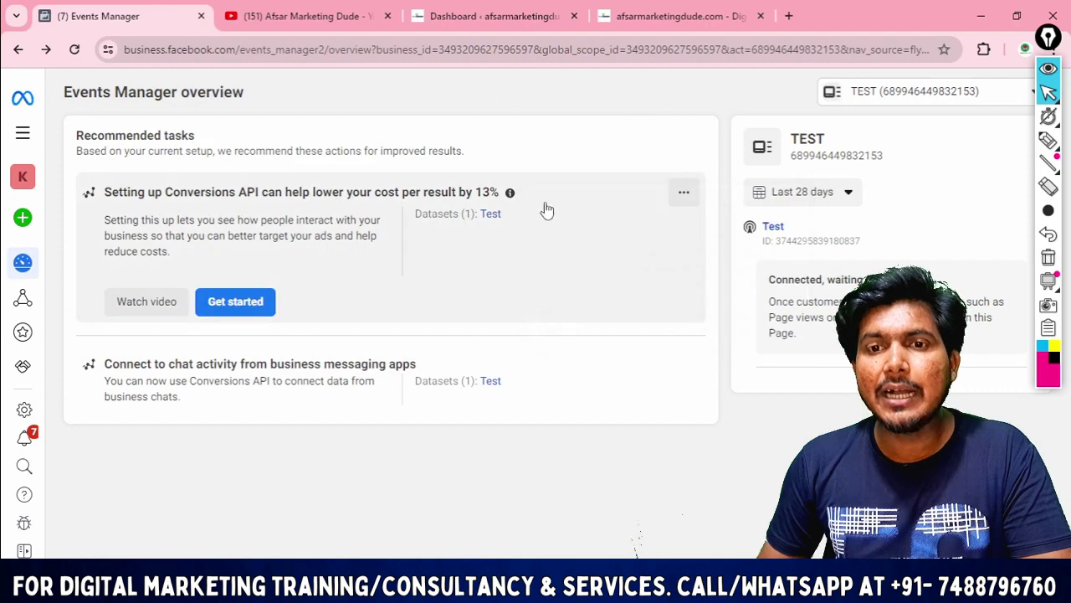
# - Open the settings of the other account's pixel in Events Manager and examine its cookie, event setup and Conversions API sections
pyautogui.moveTo(25, 276)
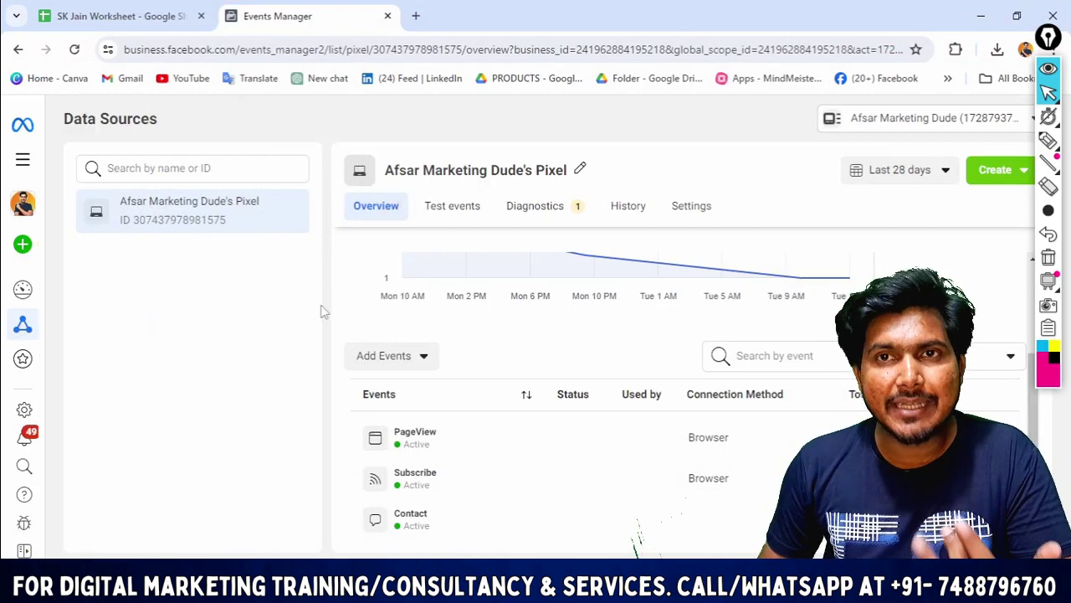
pyautogui.click(686, 210)
pyautogui.scroll(-8, 405, 387)
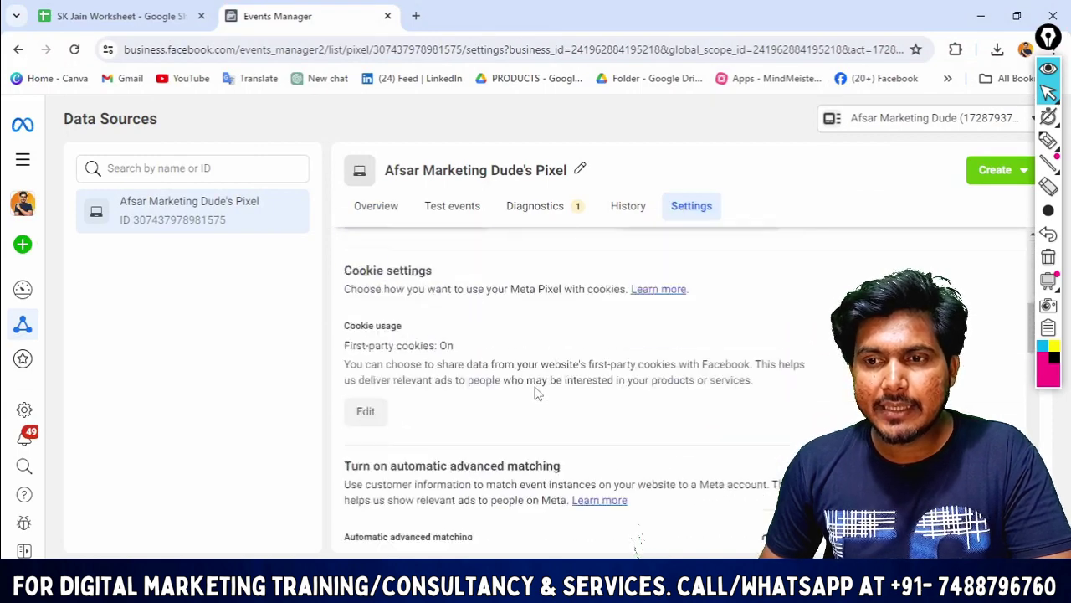
pyautogui.scroll(-2, 458, 373)
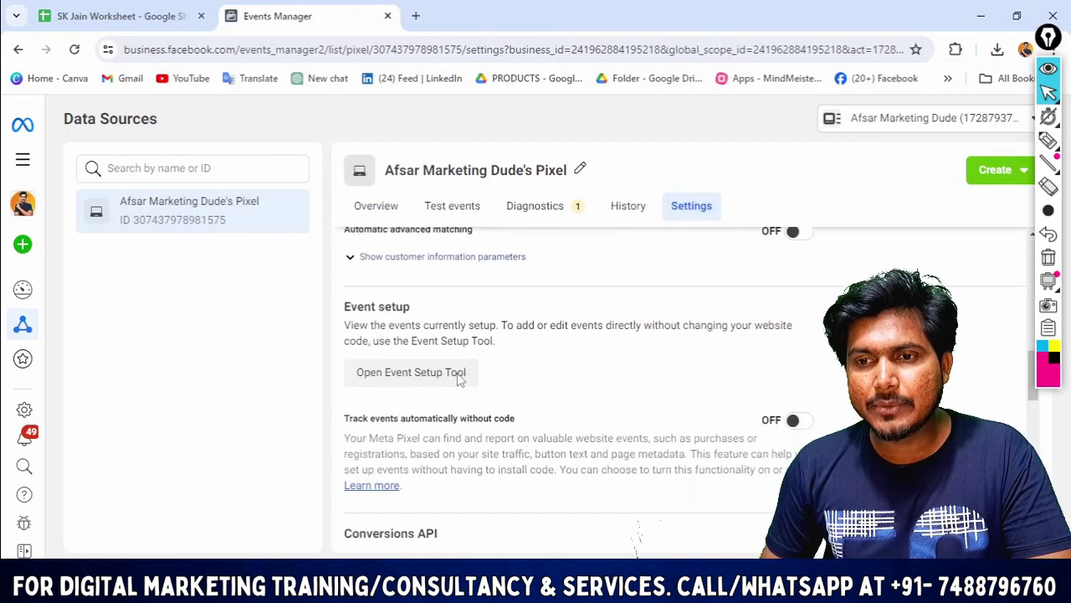
pyautogui.scroll(1, 473, 373)
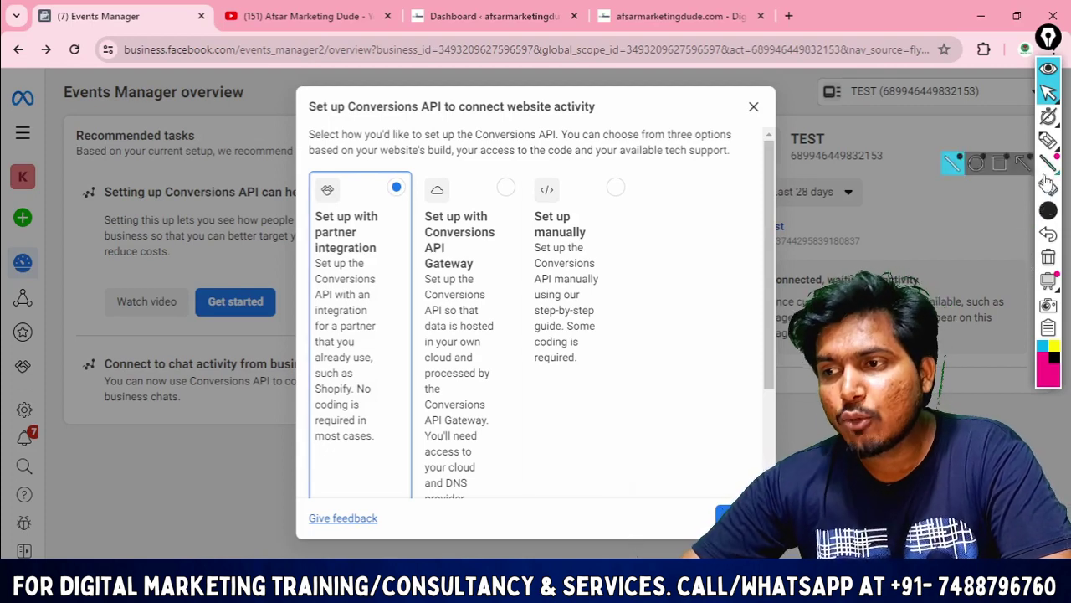
# - Handwrite "Shopify" with the pen below the manual setup option in the Conversions API dialog, and choose a thinner pen size
pyautogui.click(1046, 186)
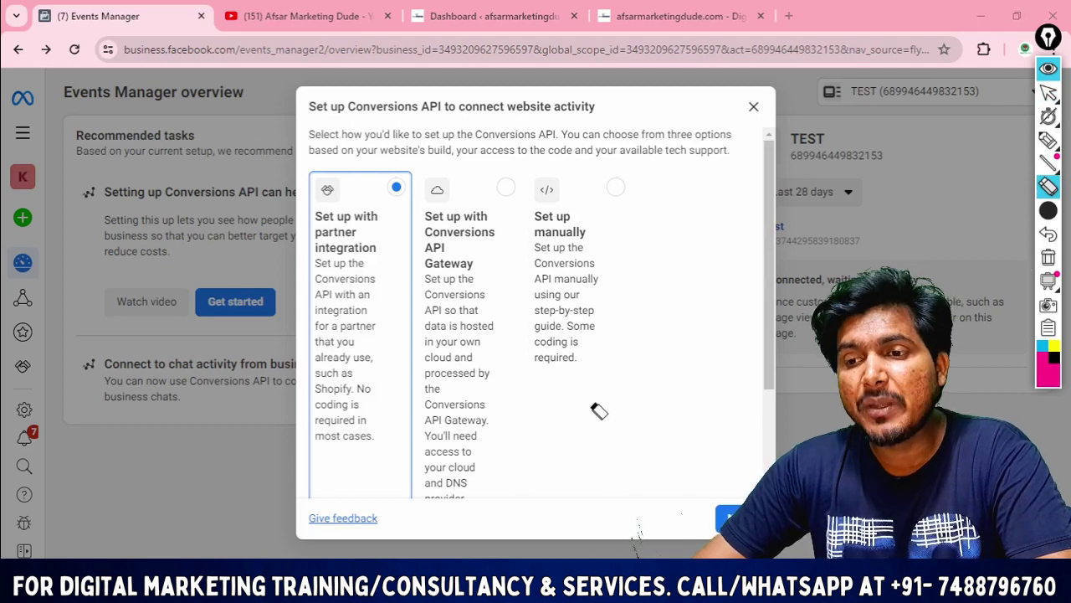
pyautogui.click(1049, 141)
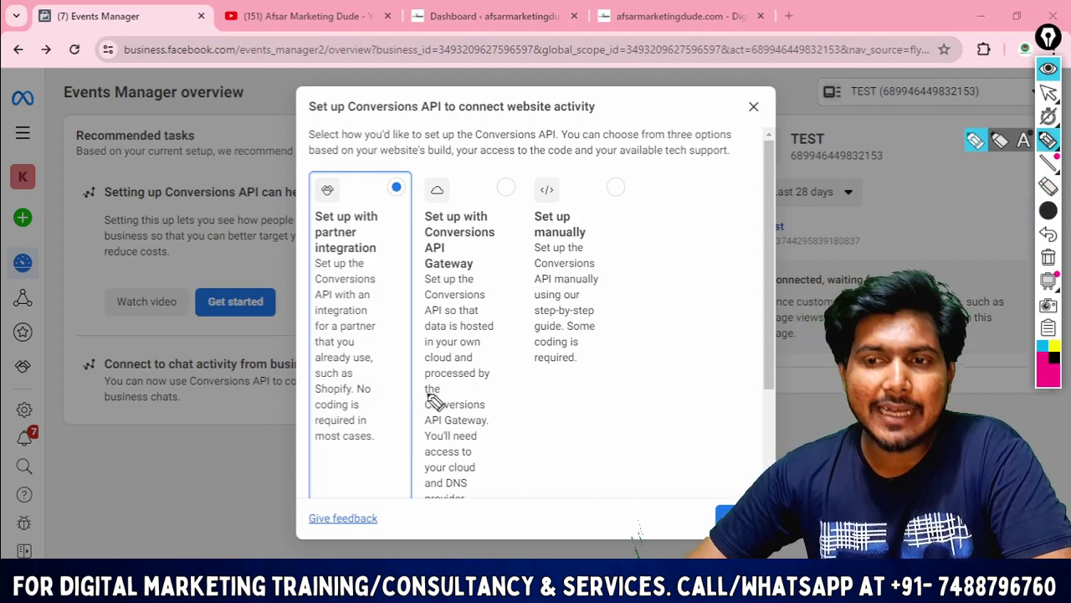
pyautogui.moveTo(575, 384)
pyautogui.mouseDown()
pyautogui.moveTo(580, 416)
pyautogui.moveTo(619, 436)
pyautogui.moveTo(664, 364)
pyautogui.moveTo(708, 374)
pyautogui.moveTo(725, 410)
pyautogui.mouseUp()
pyautogui.moveTo(1053, 216)
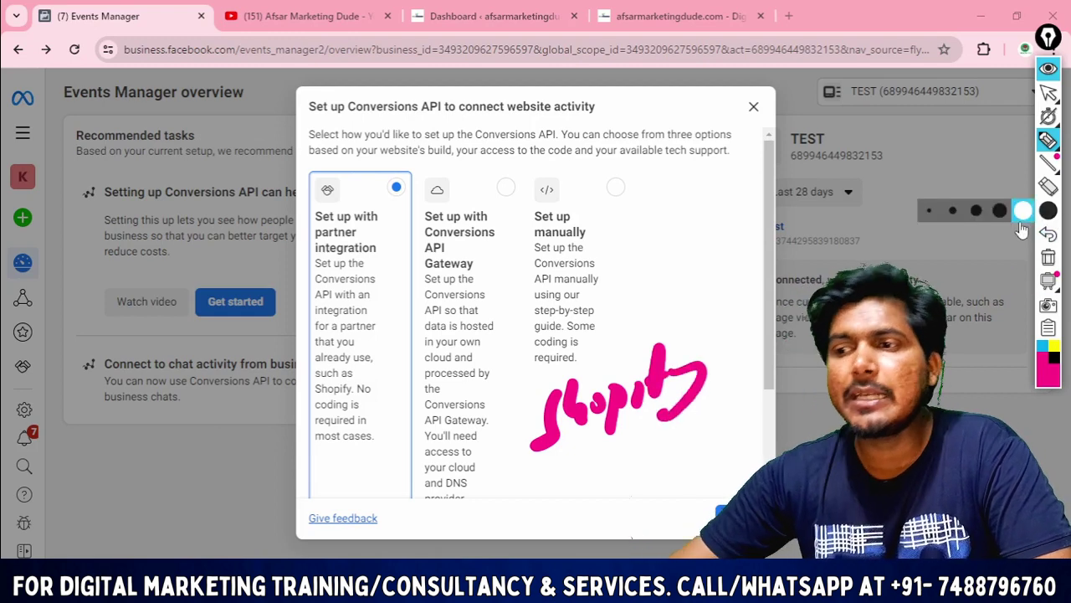
pyautogui.click(976, 211)
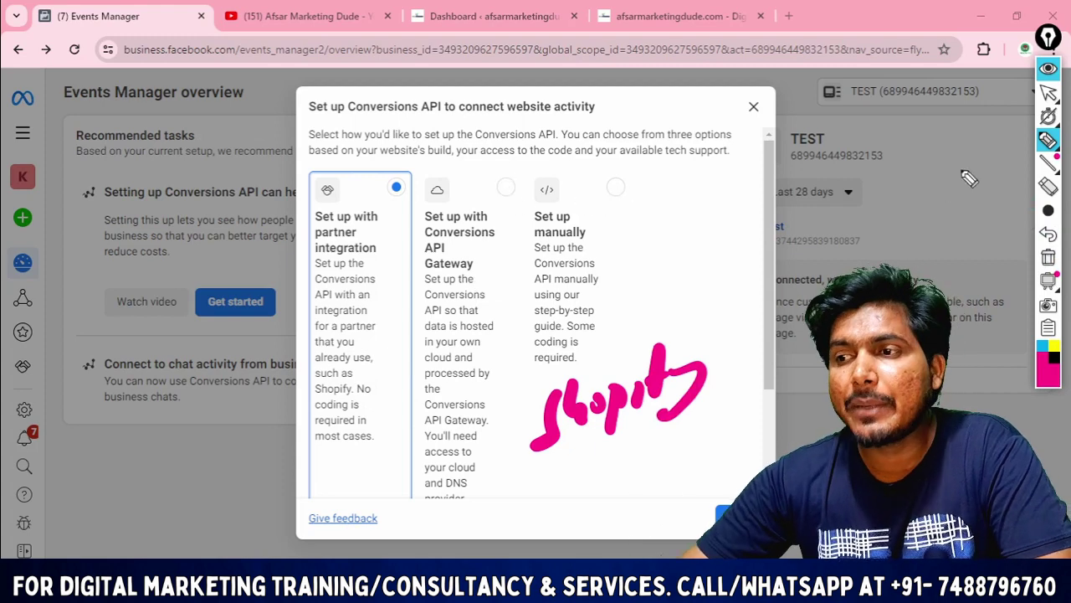
# - Clear the handwritten ink, preview the manual Conversions API implementation overview, and leave it for the data sources
pyautogui.click(1046, 92)
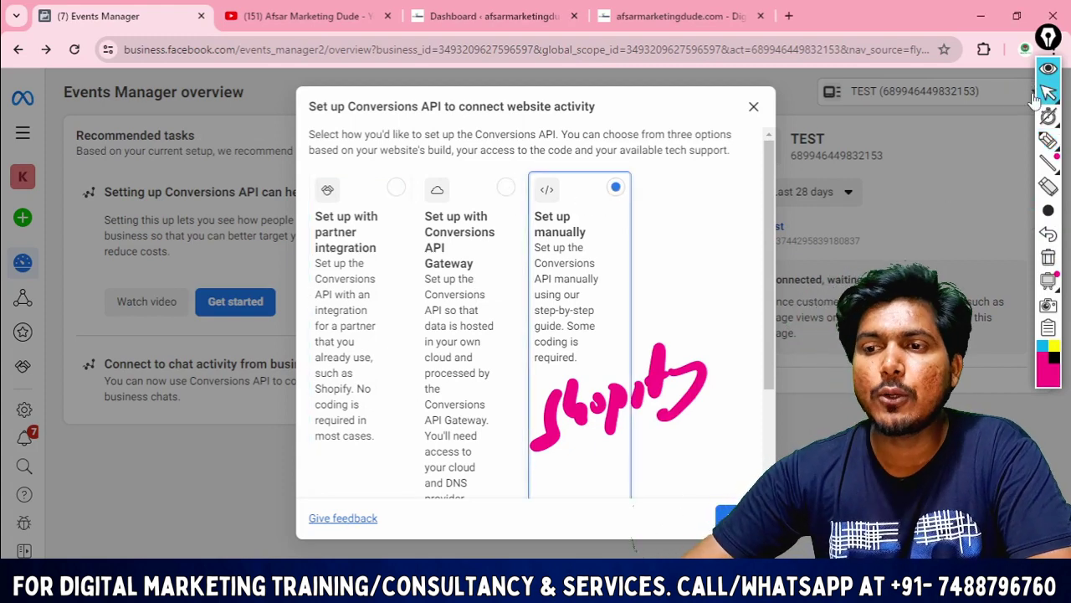
pyautogui.click(1049, 259)
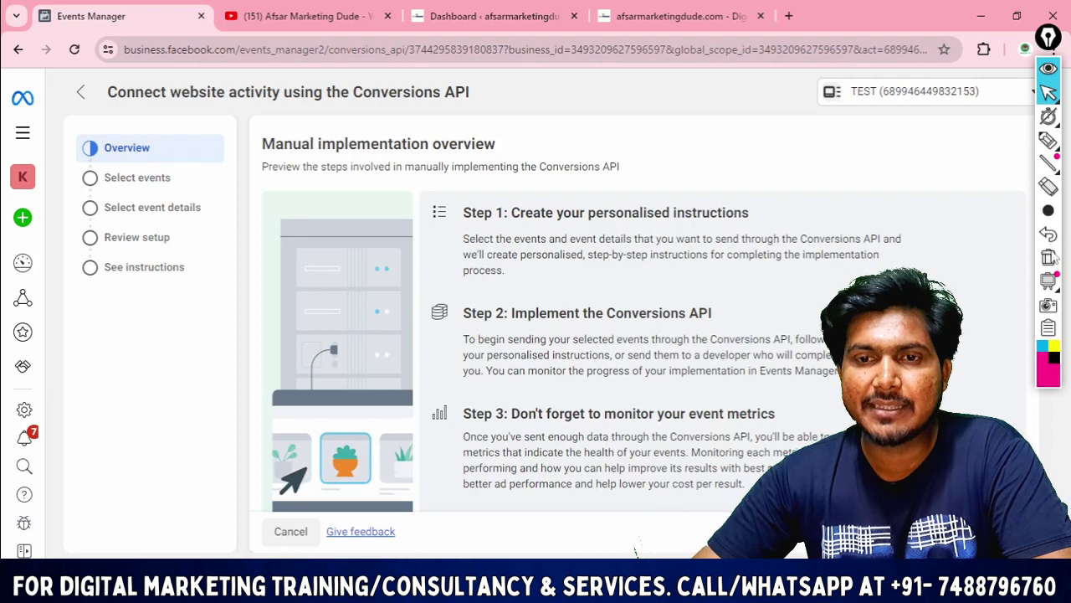
pyautogui.hotkey('alt', 'Left')
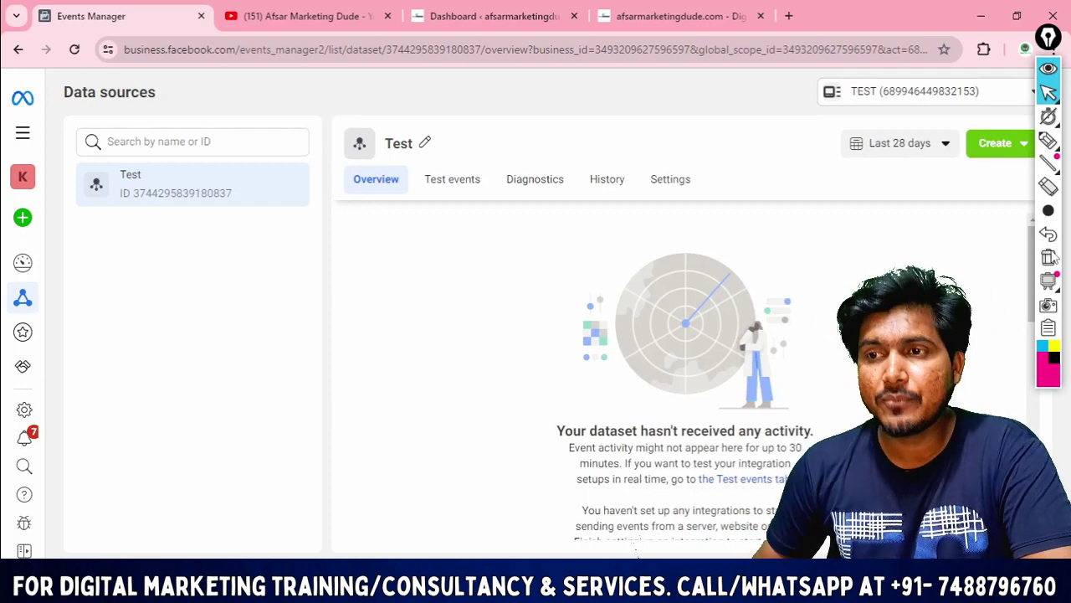
# - Search the WordPress plugin directory for "pixel your site", and install and activate the PixelYourSite plugin
pyautogui.click(494, 16)
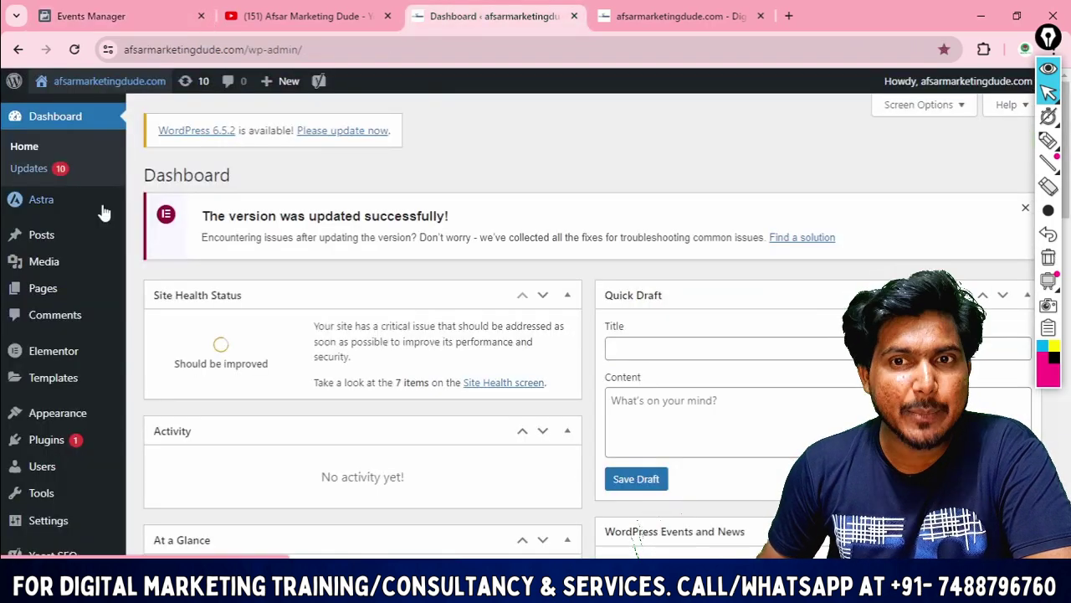
pyautogui.scroll(-2, 51, 347)
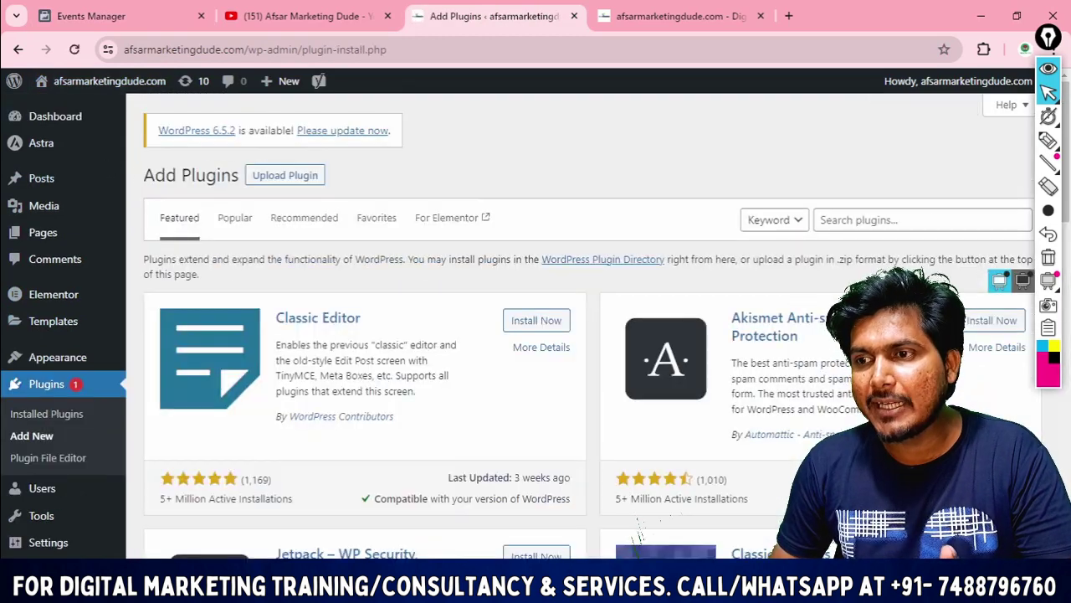
pyautogui.click(882, 224)
pyautogui.write('pixel your site')
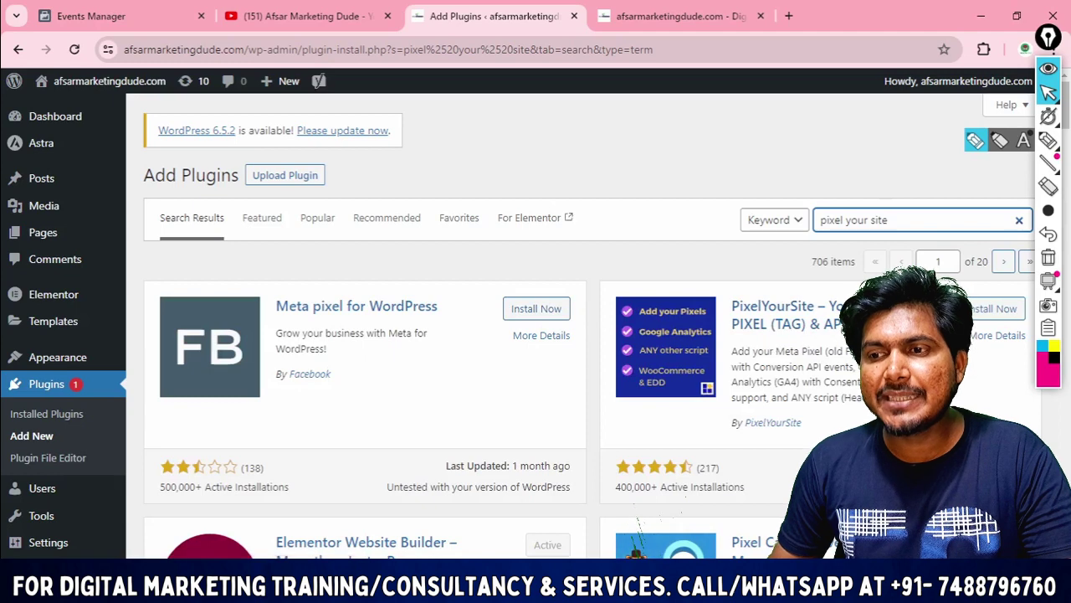
pyautogui.click(996, 308)
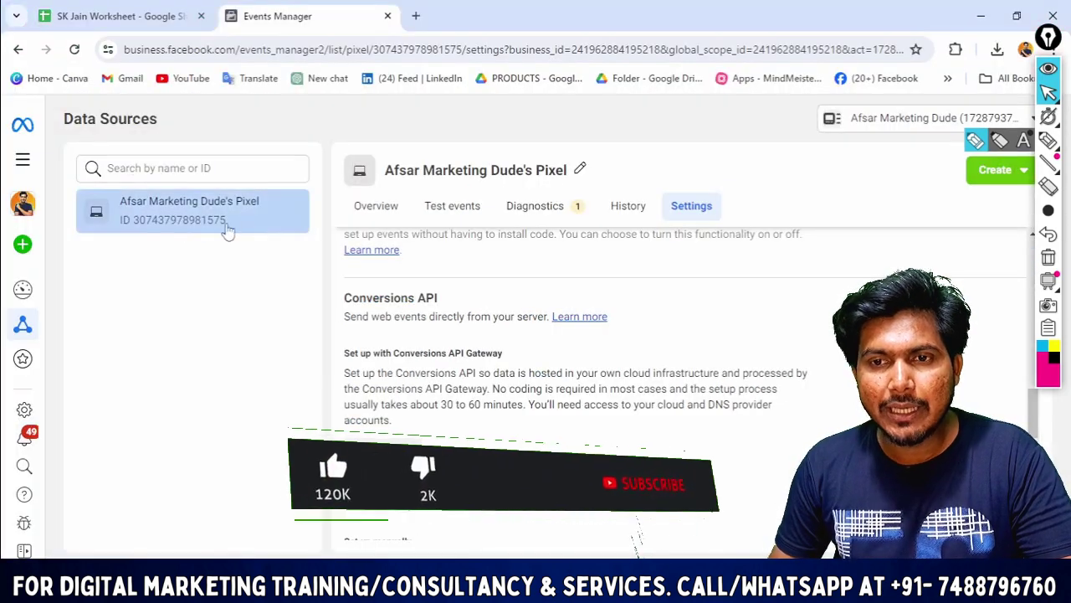
pyautogui.moveTo(226, 226); pyautogui.dragTo(138, 231)
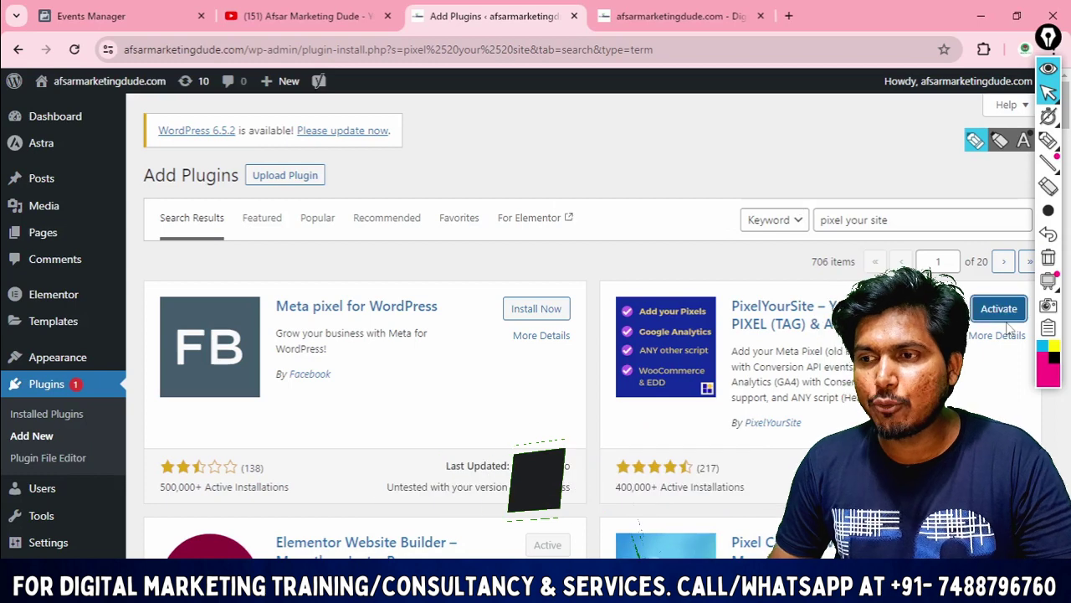
pyautogui.click(999, 308)
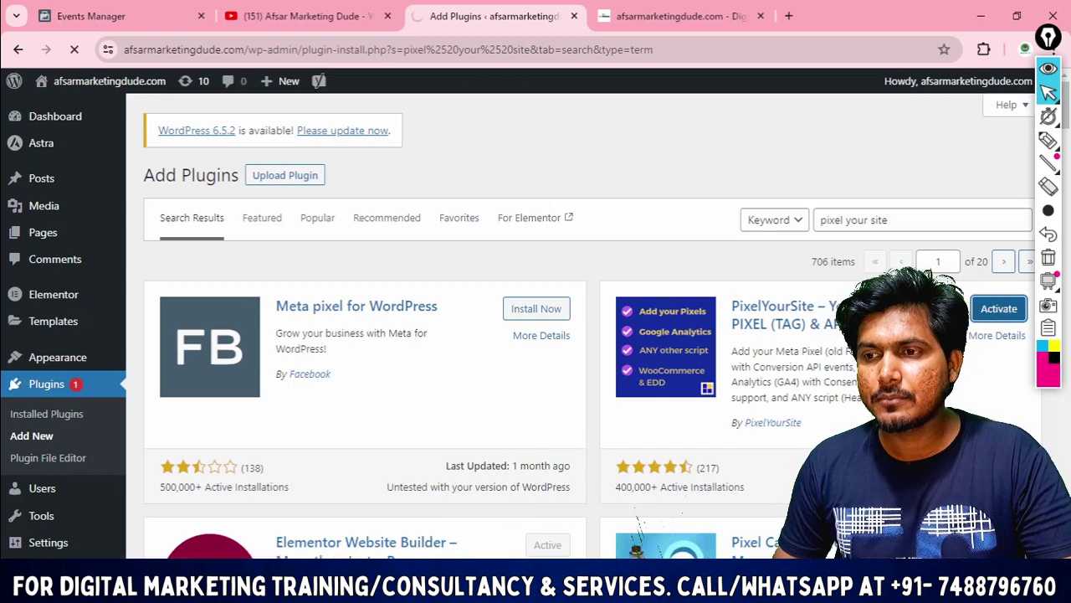
# - Open the PixelYourSite dashboard in WordPress and go to its Pixel IDs section
pyautogui.scroll(-1, 75, 431)
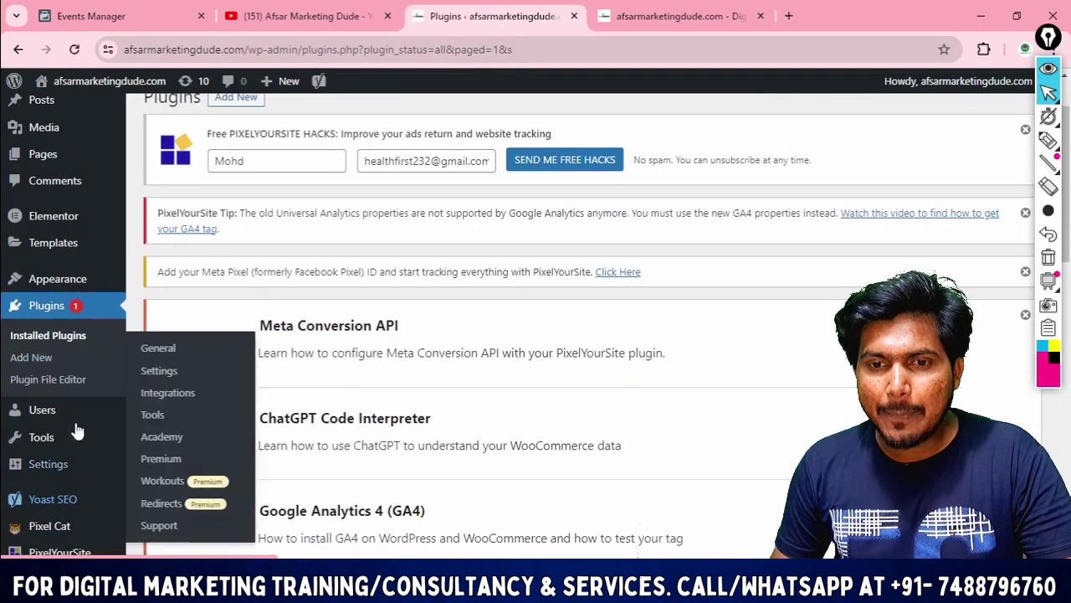
pyautogui.scroll(-5, 71, 443)
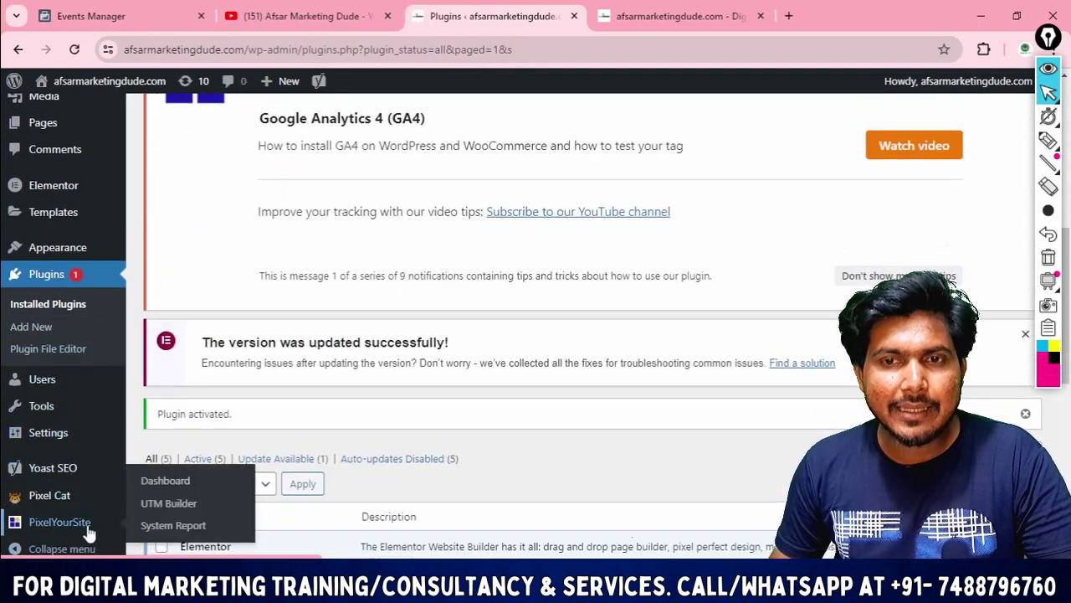
pyautogui.click(64, 525)
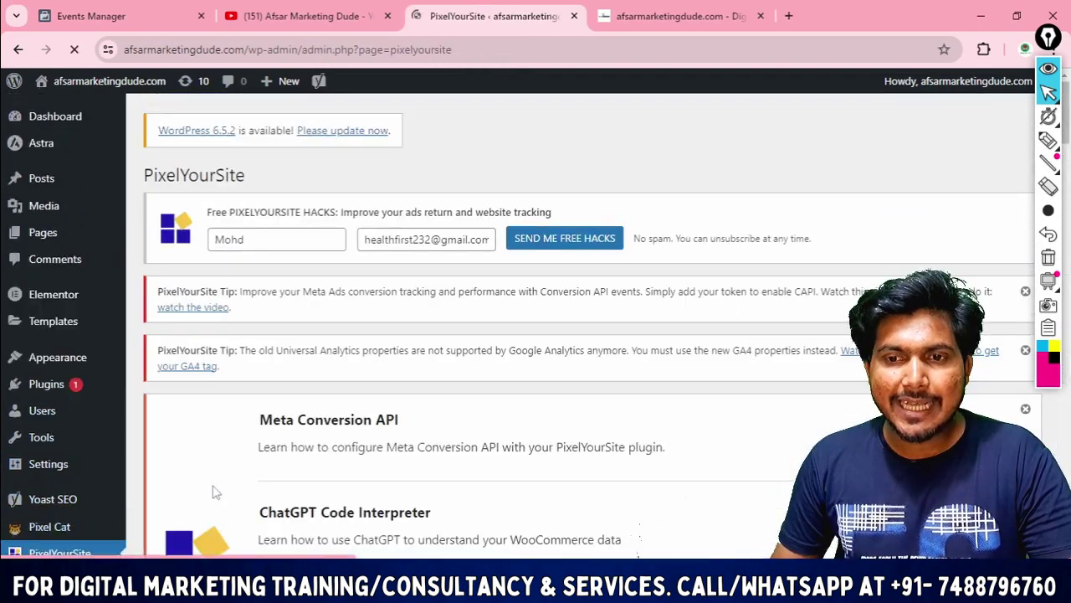
pyautogui.scroll(-2, 471, 251)
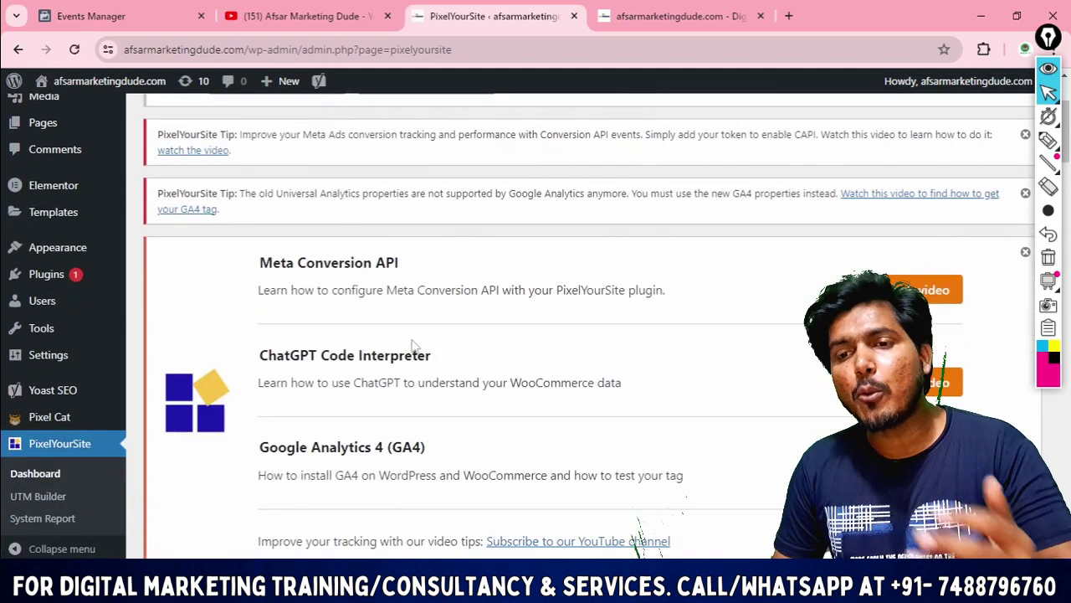
pyautogui.scroll(-2, 307, 352)
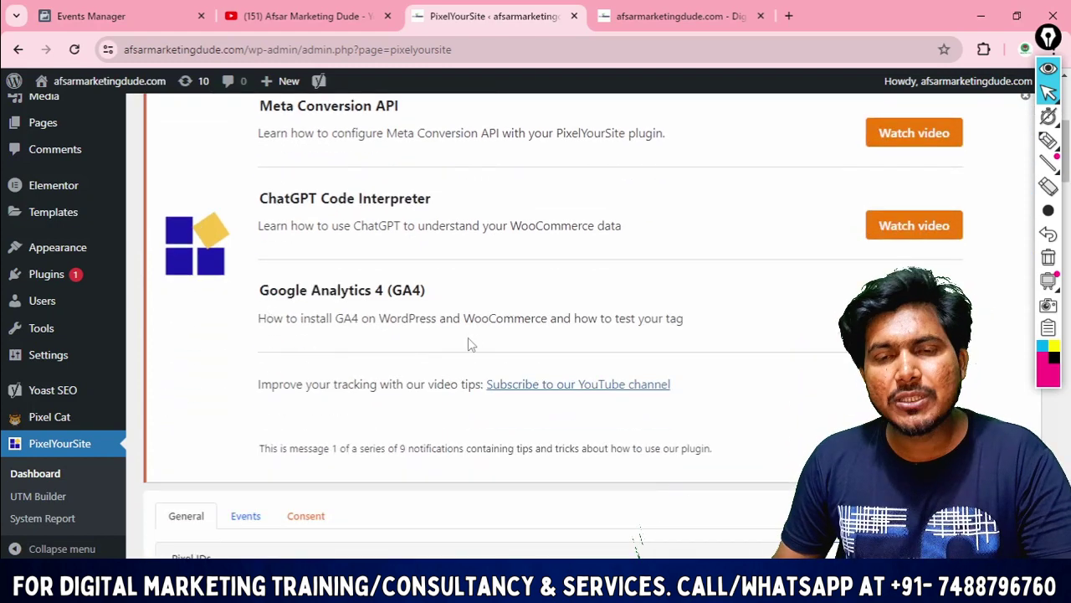
pyautogui.scroll(3, 469, 343)
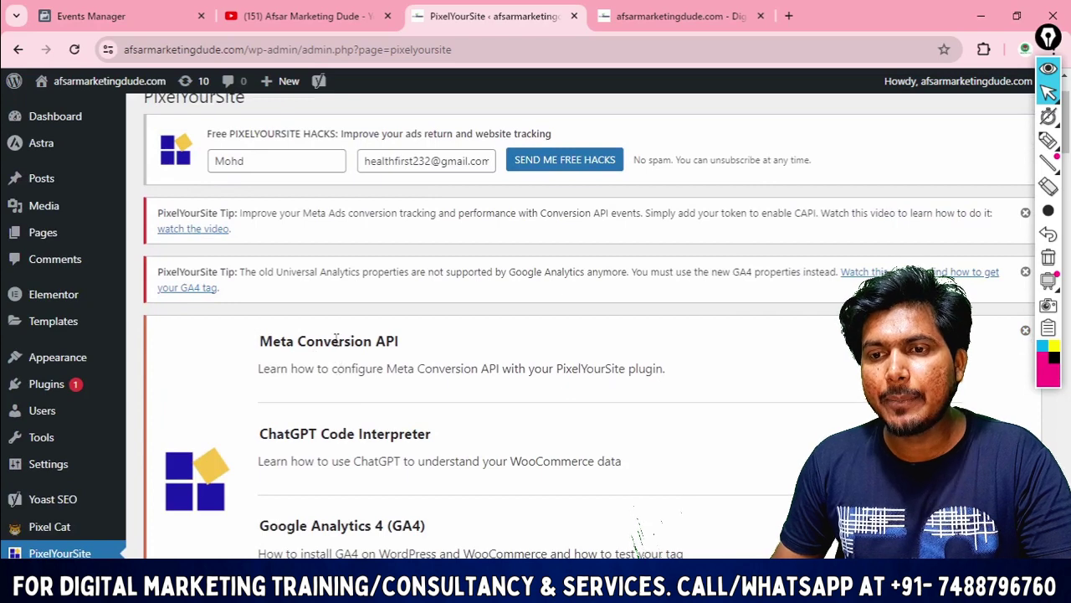
pyautogui.scroll(-2, 336, 338)
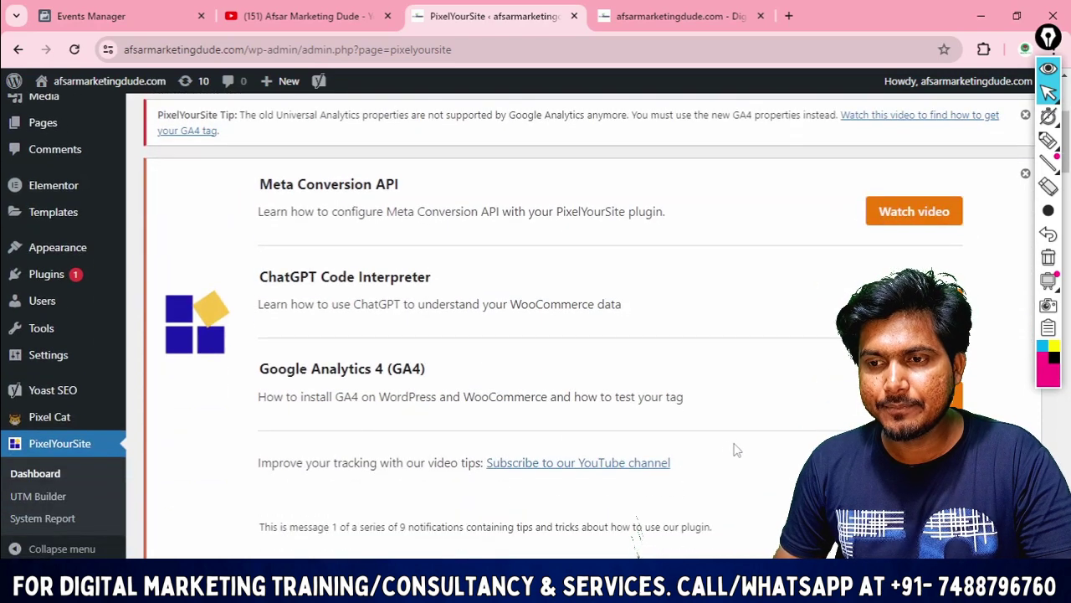
pyautogui.scroll(-5, 737, 450)
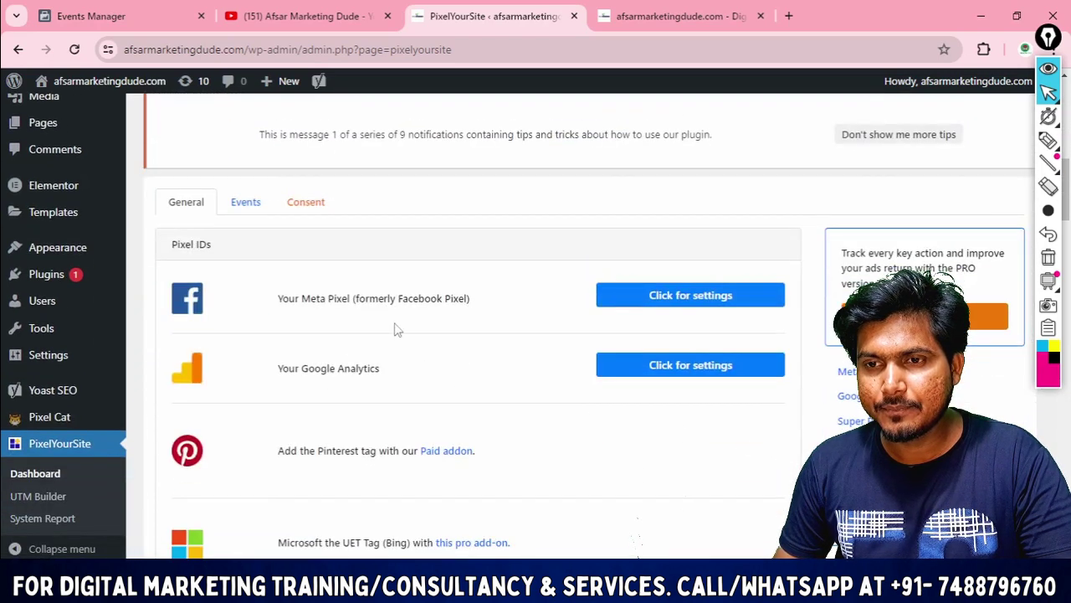
# - Expand the plugin's Meta Pixel settings and enable both Conversion API and Advanced Matching
pyautogui.click(699, 309)
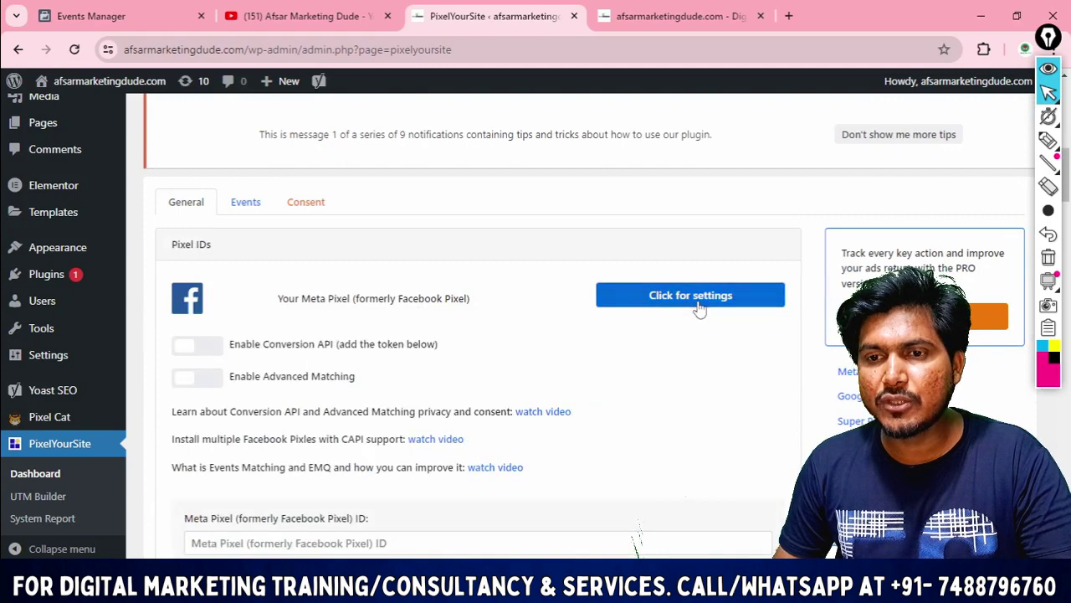
pyautogui.scroll(-1, 353, 306)
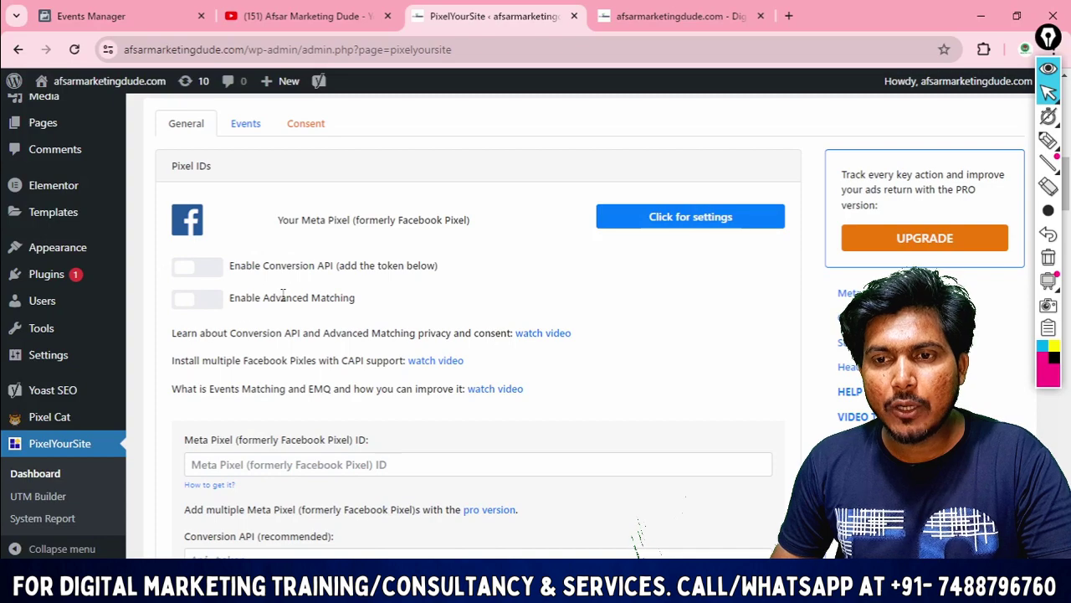
pyautogui.click(205, 301)
pyautogui.click(201, 268)
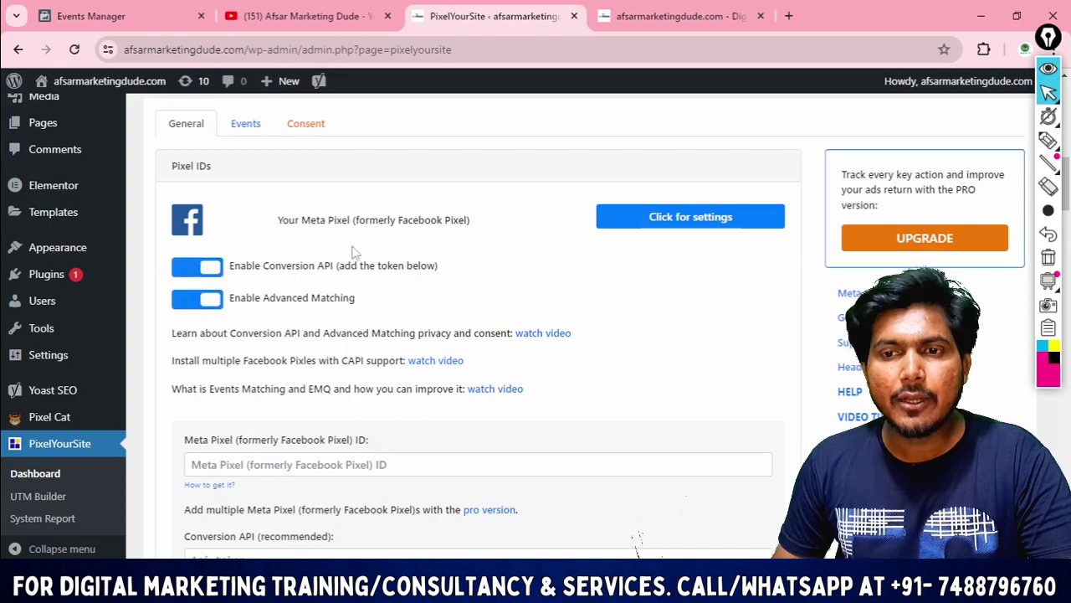
# - Copy the pixel's ID from Events Manager in the other browser window and paste it as PixelYourSite's Meta Pixel ID
pyautogui.scroll(-2, 548, 305)
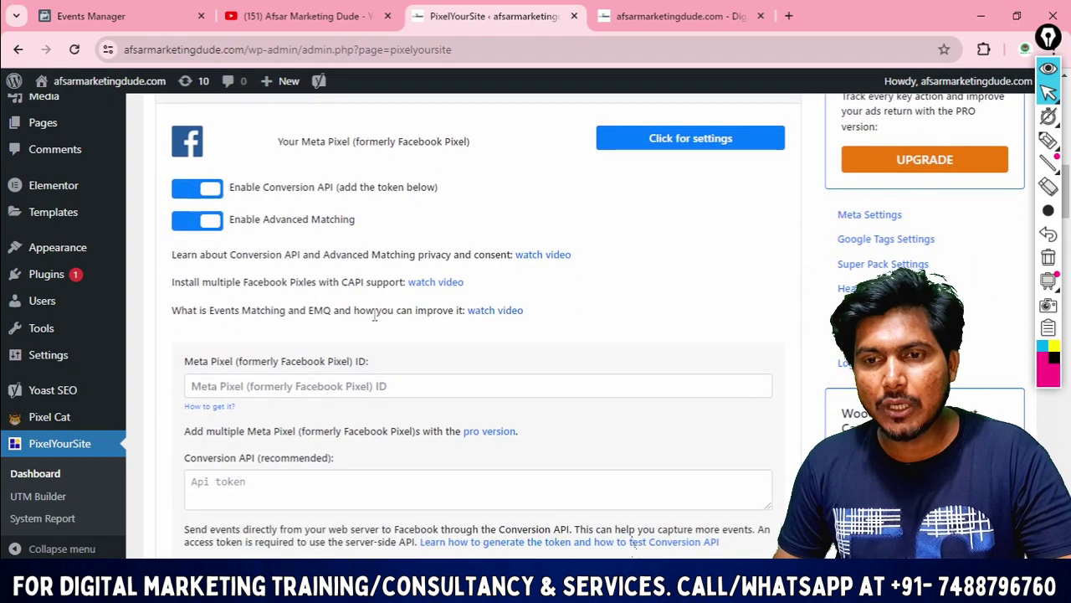
pyautogui.scroll(1, 540, 272)
pyautogui.scroll(-1, 540, 272)
pyautogui.moveTo(177, 285); pyautogui.dragTo(310, 301)
pyautogui.click(297, 308)
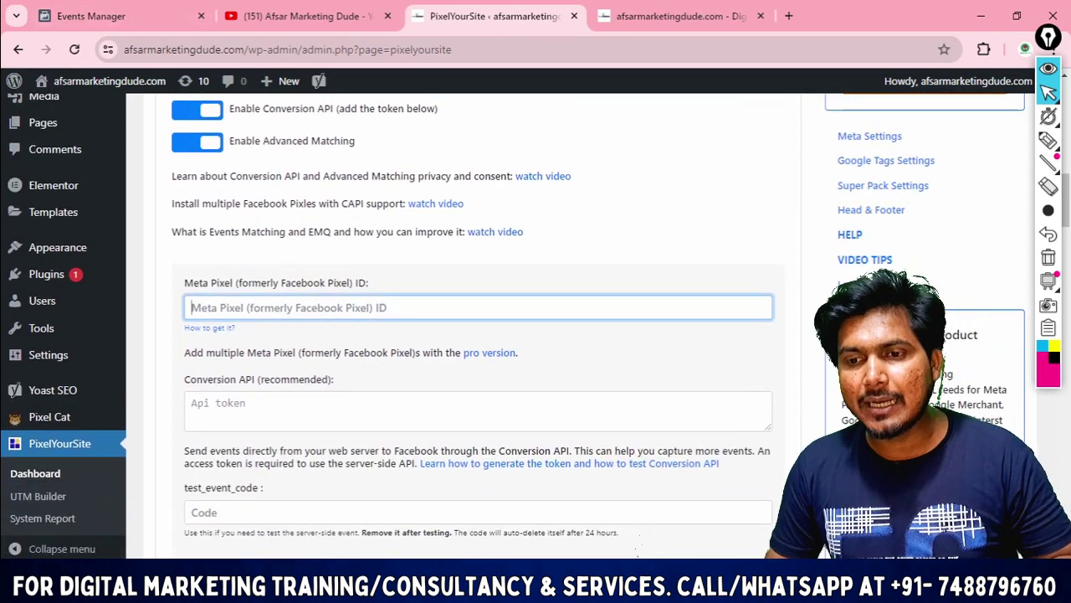
pyautogui.hotkey('alt', 'Tab')
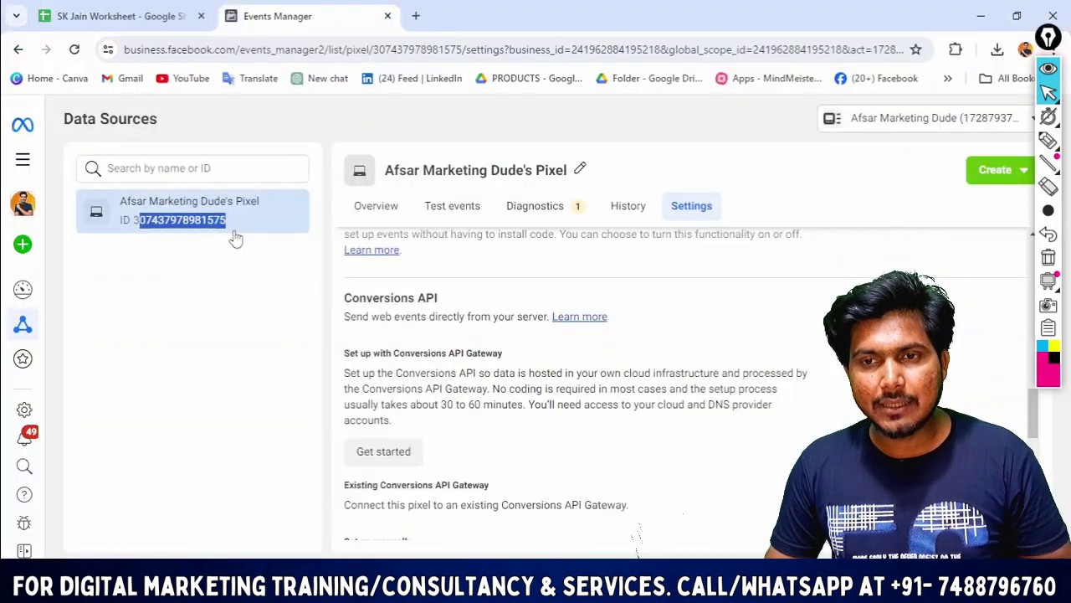
pyautogui.moveTo(238, 226)
pyautogui.mouseDown()
pyautogui.moveTo(134, 227)
pyautogui.moveTo(246, 230)
pyautogui.mouseUp()
pyautogui.click(126, 239)
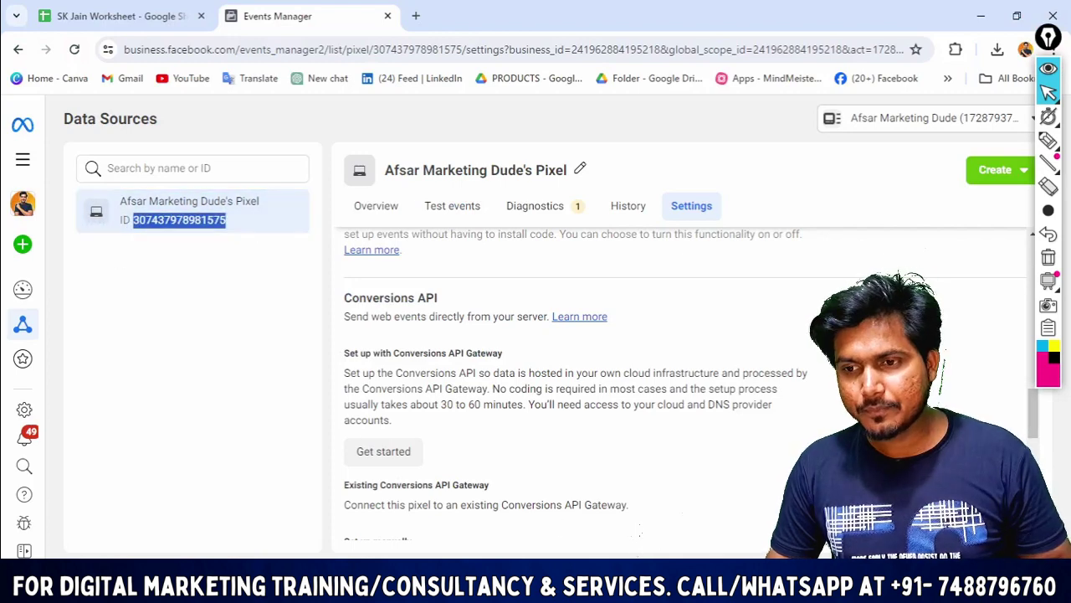
pyautogui.hotkey('ctrl', 'c')
pyautogui.hotkey('alt', 'Tab')
pyautogui.hotkey('ctrl', 'v')
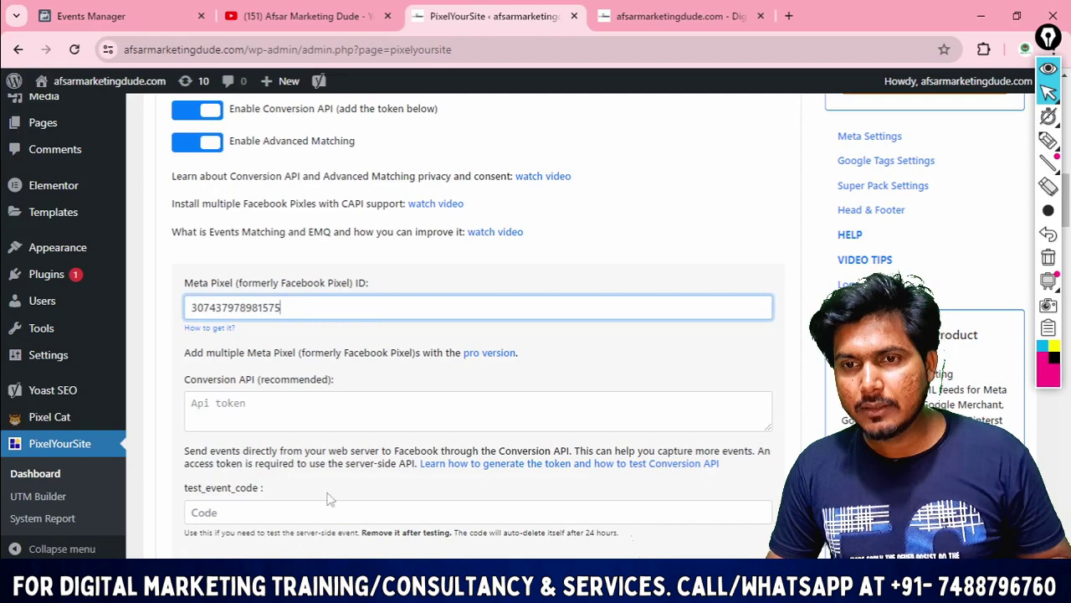
# - Switch to Events Manager and locate the access token under manual Conversions API setup in the pixel's settings
pyautogui.scroll(-2, 403, 349)
pyautogui.click(238, 254)
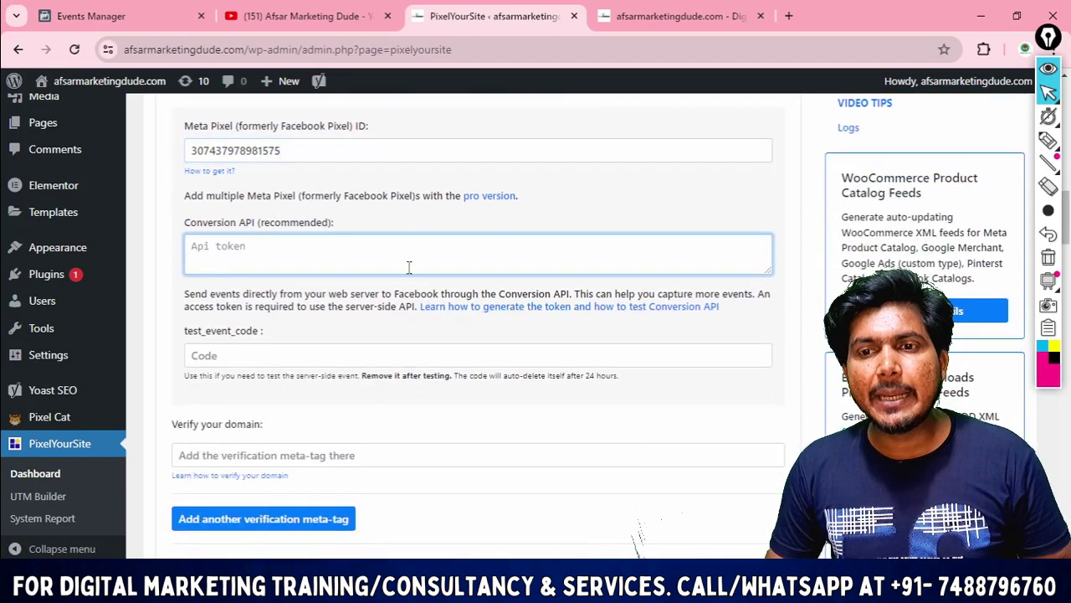
pyautogui.hotkey('alt', 'Tab')
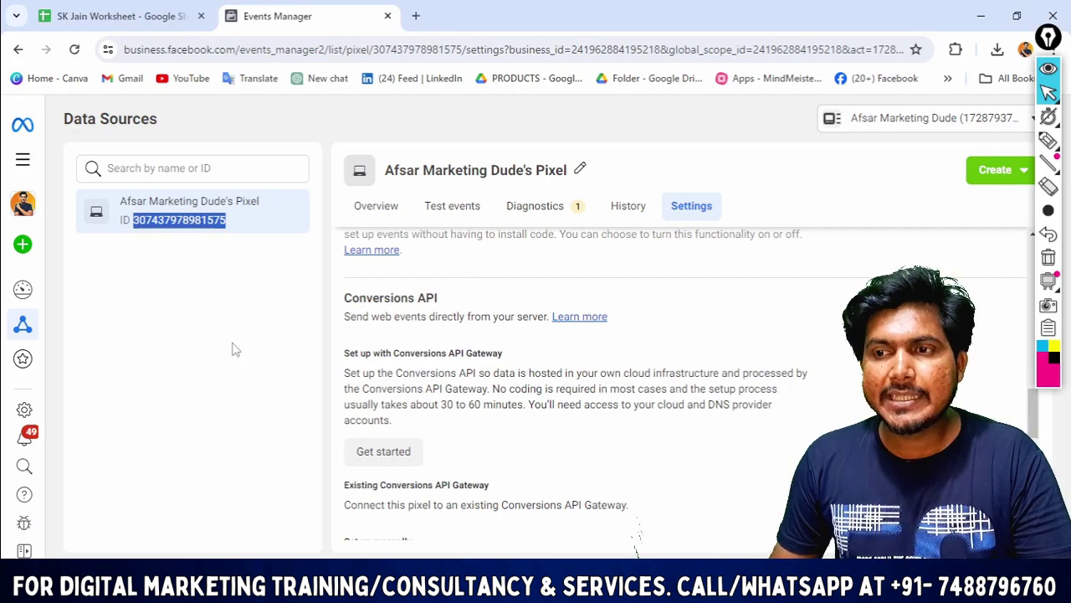
pyautogui.click(150, 266)
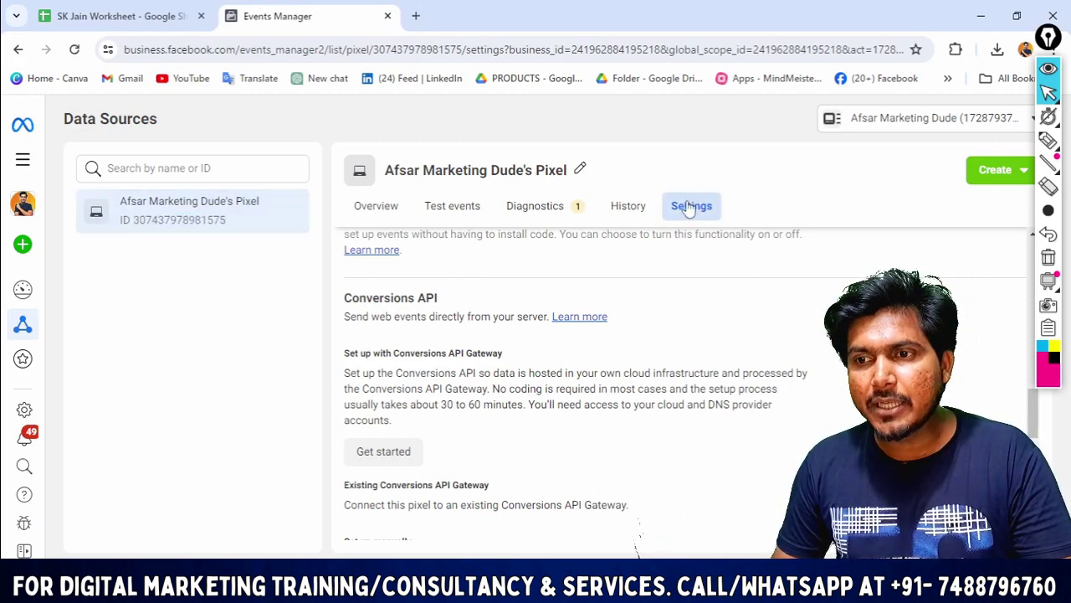
pyautogui.scroll(-1, 518, 360)
pyautogui.scroll(5, 519, 360)
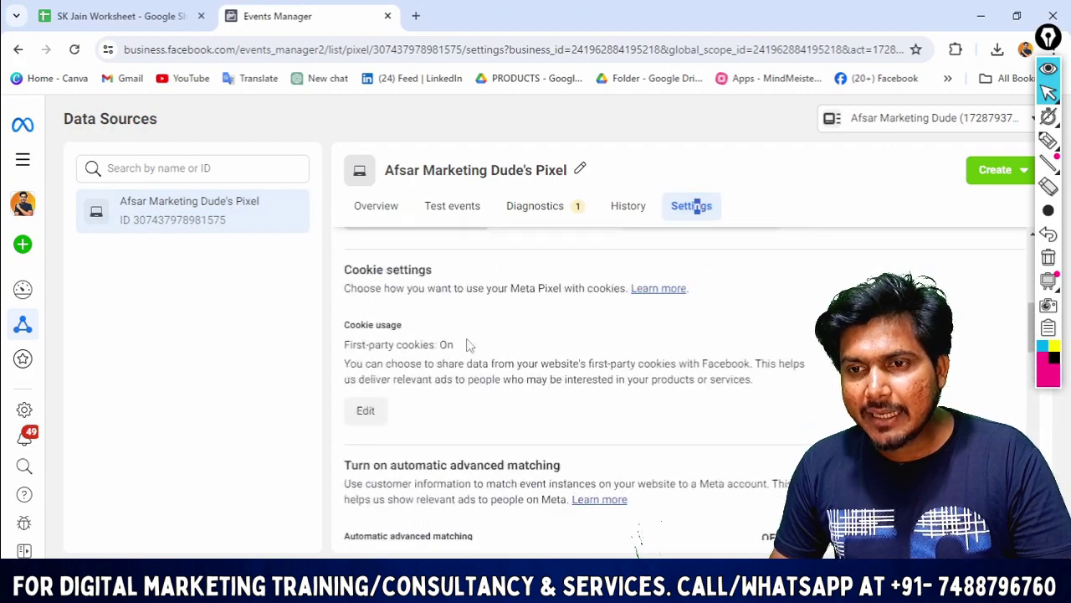
pyautogui.scroll(-7, 461, 399)
pyautogui.scroll(-1, 415, 348)
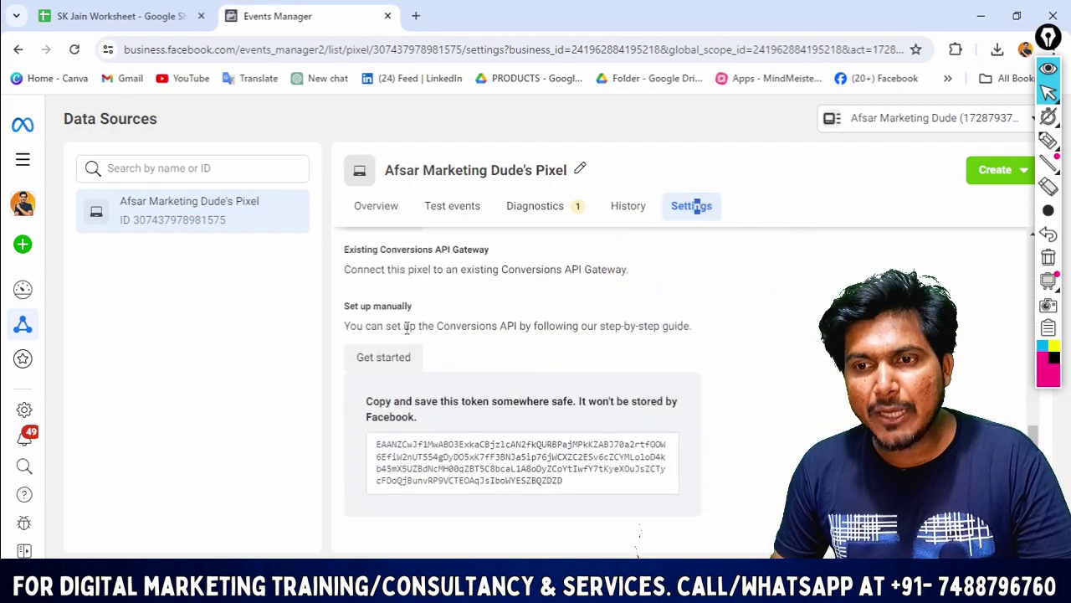
pyautogui.click(400, 356)
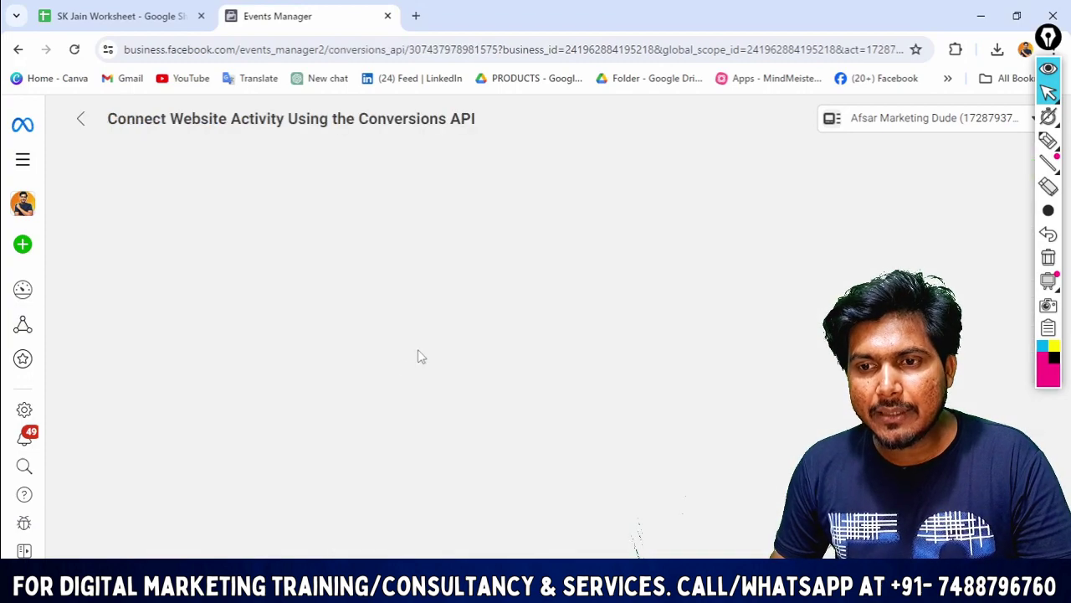
pyautogui.click(83, 130)
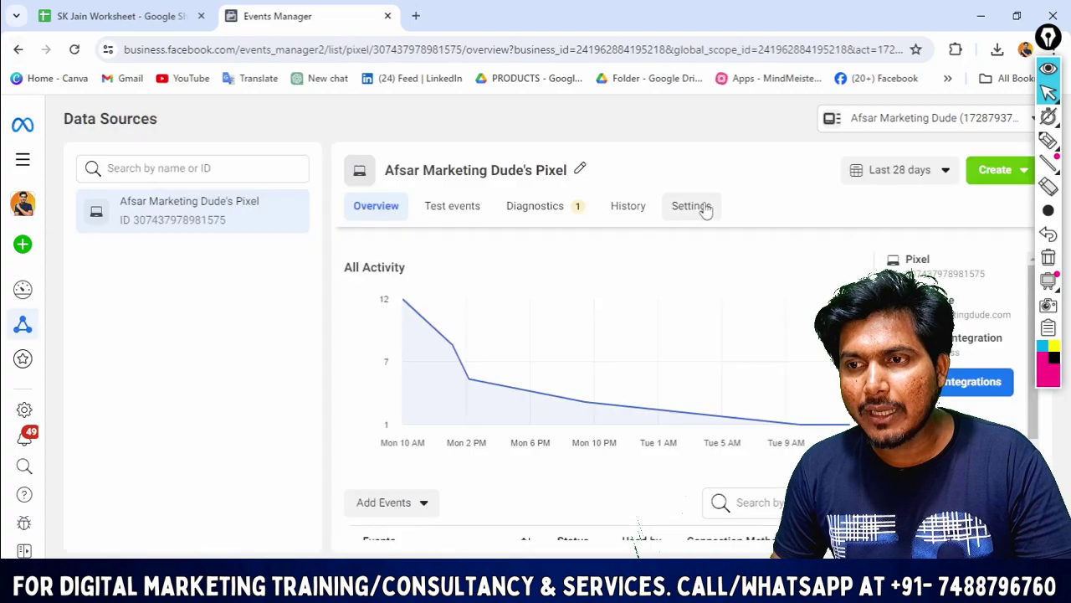
pyautogui.click(706, 209)
pyautogui.scroll(-8, 447, 339)
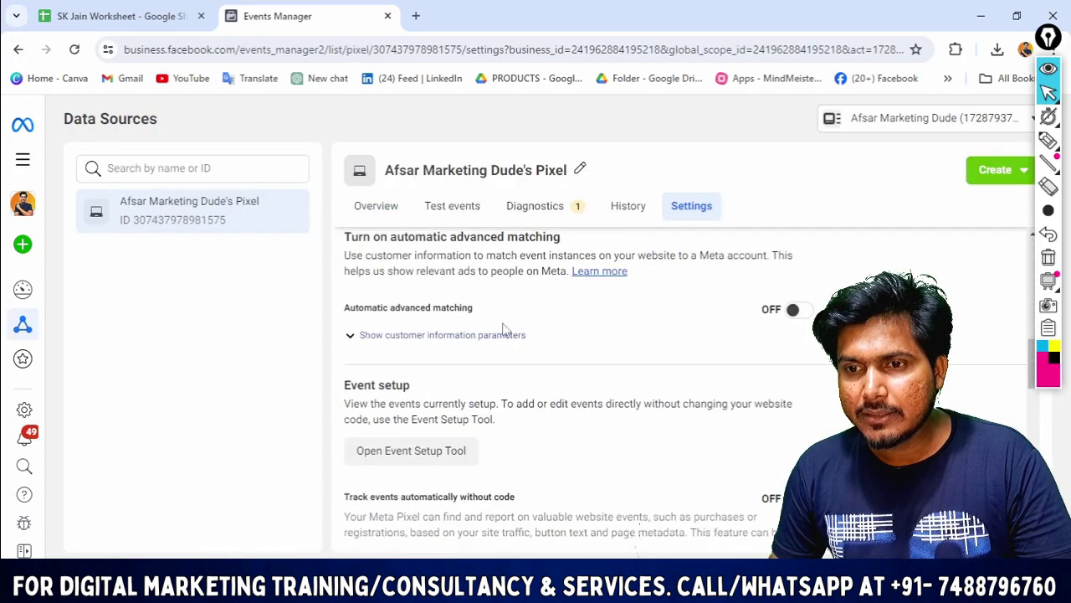
pyautogui.scroll(-6, 504, 329)
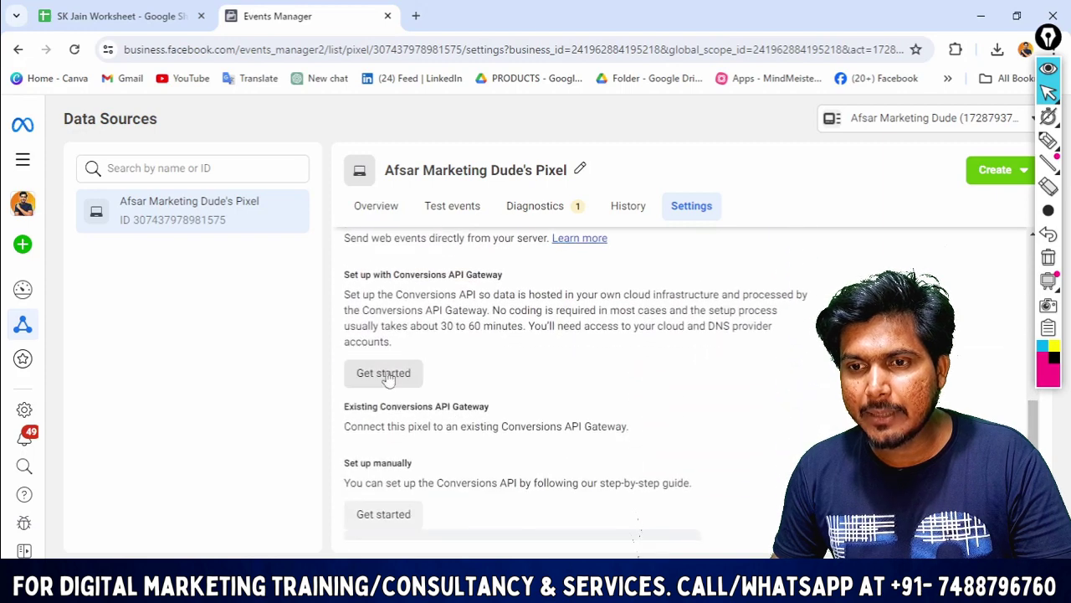
pyautogui.scroll(-1, 385, 372)
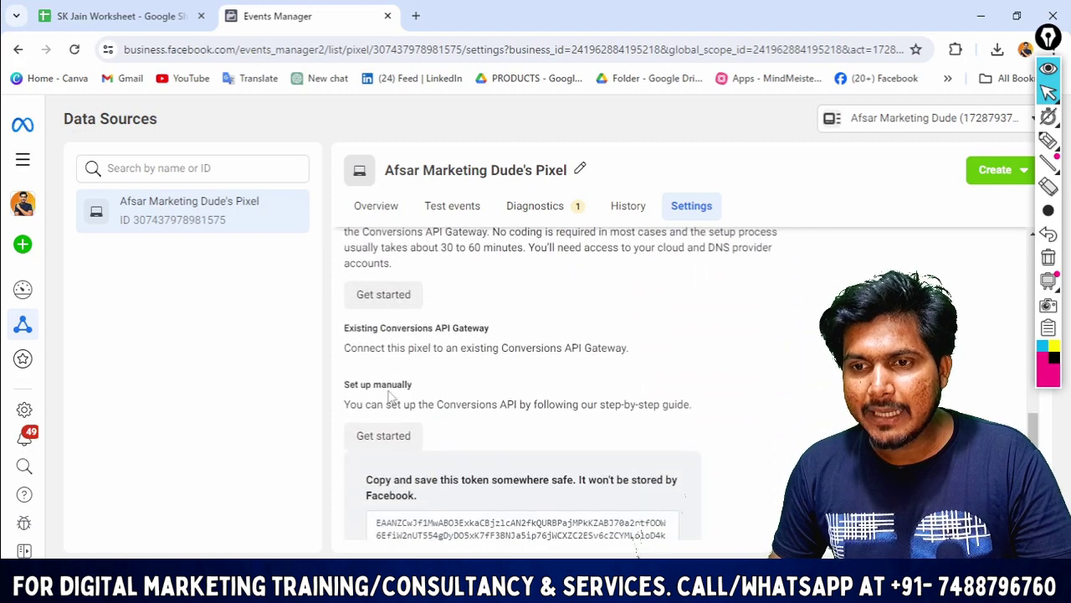
pyautogui.scroll(-1, 389, 397)
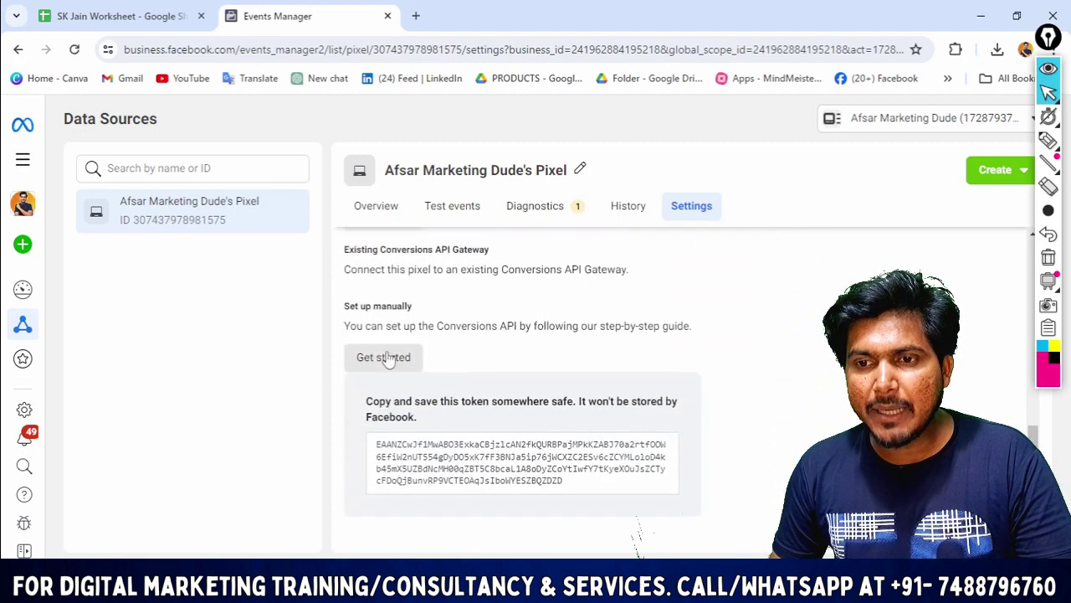
# - Copy the generated access token from Events Manager and paste it into PixelYourSite's test_event_code field
pyautogui.click(508, 468)
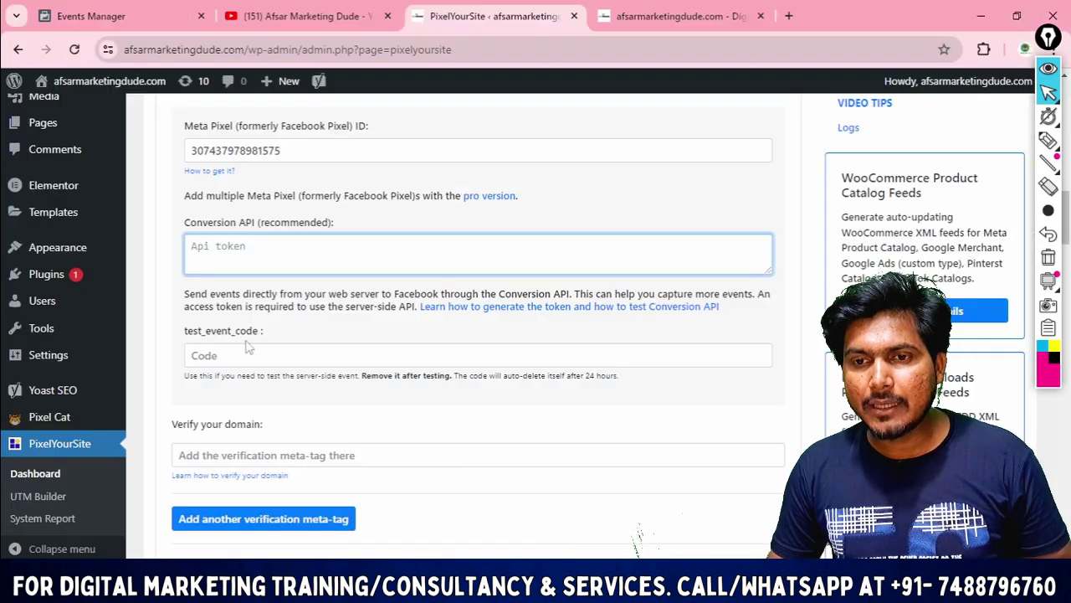
pyautogui.click(244, 348)
pyautogui.hotkey('ctrl', 'v')
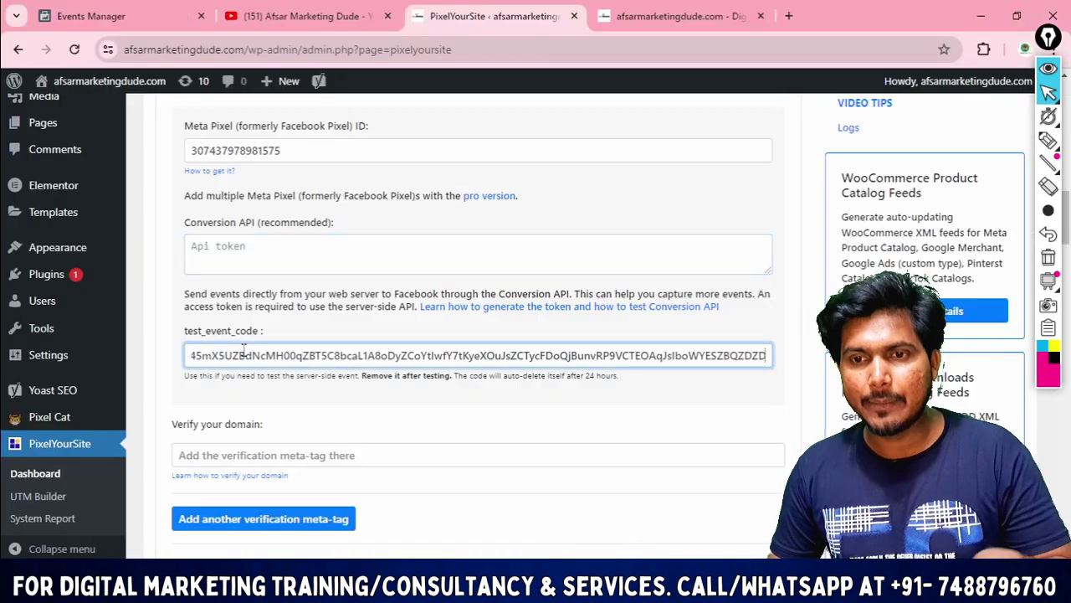
pyautogui.scroll(-1, 201, 368)
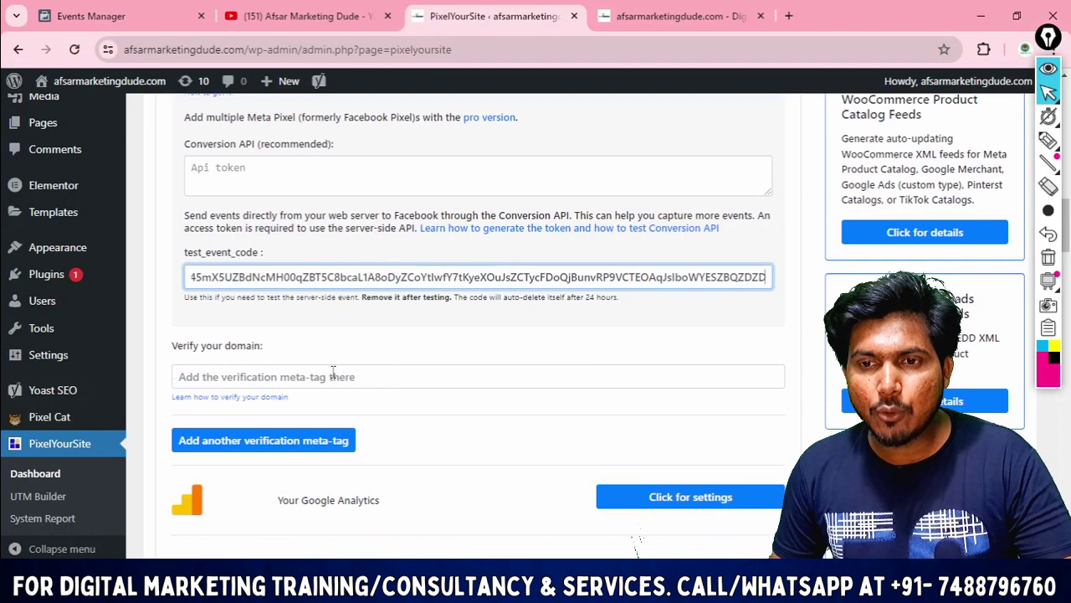
pyautogui.scroll(-1, 334, 371)
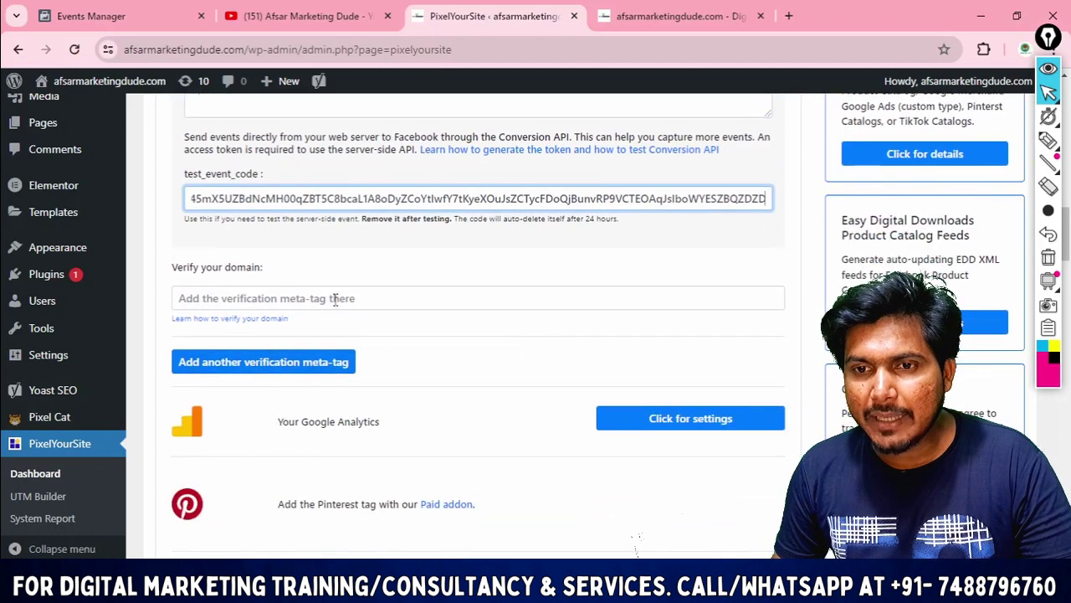
pyautogui.click(369, 298)
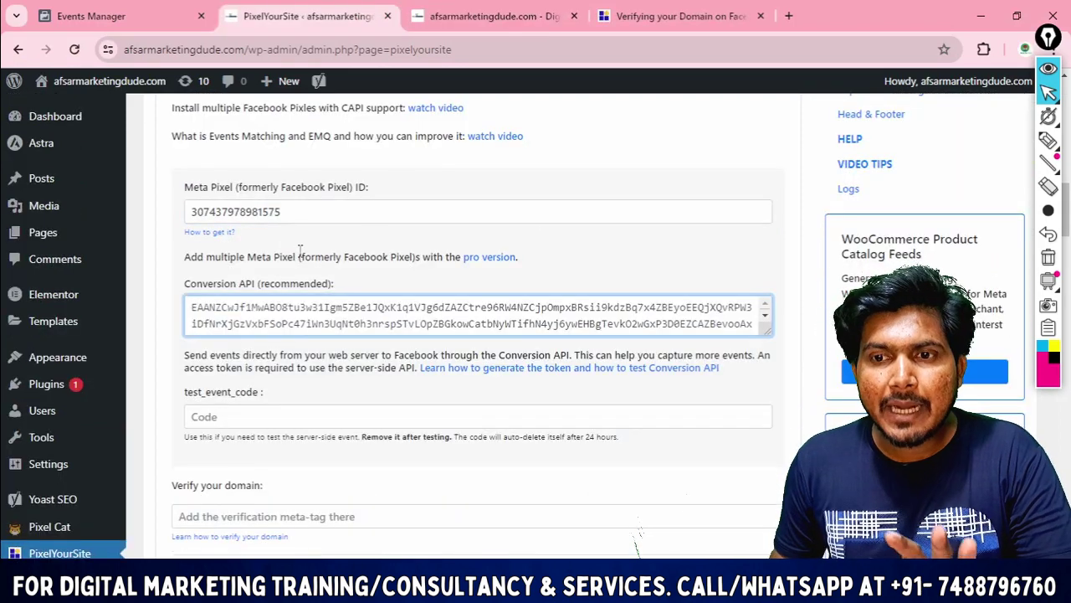
# - Review PixelYourSite's Meta Pixel ID and Conversion API fields and the matching access token in Events Manager
pyautogui.moveTo(184, 188); pyautogui.dragTo(272, 182)
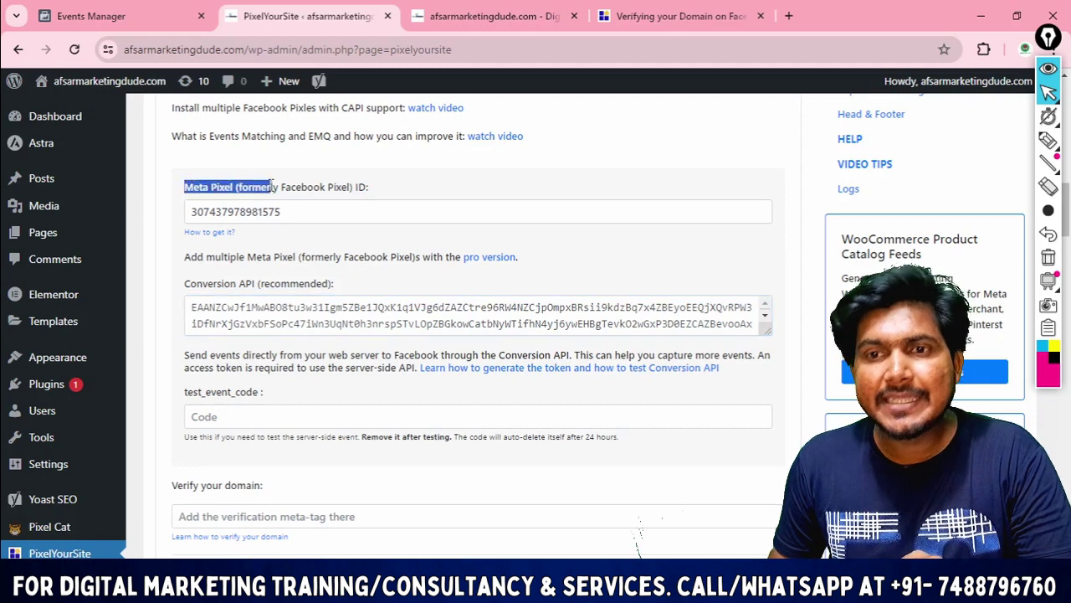
pyautogui.click(187, 297)
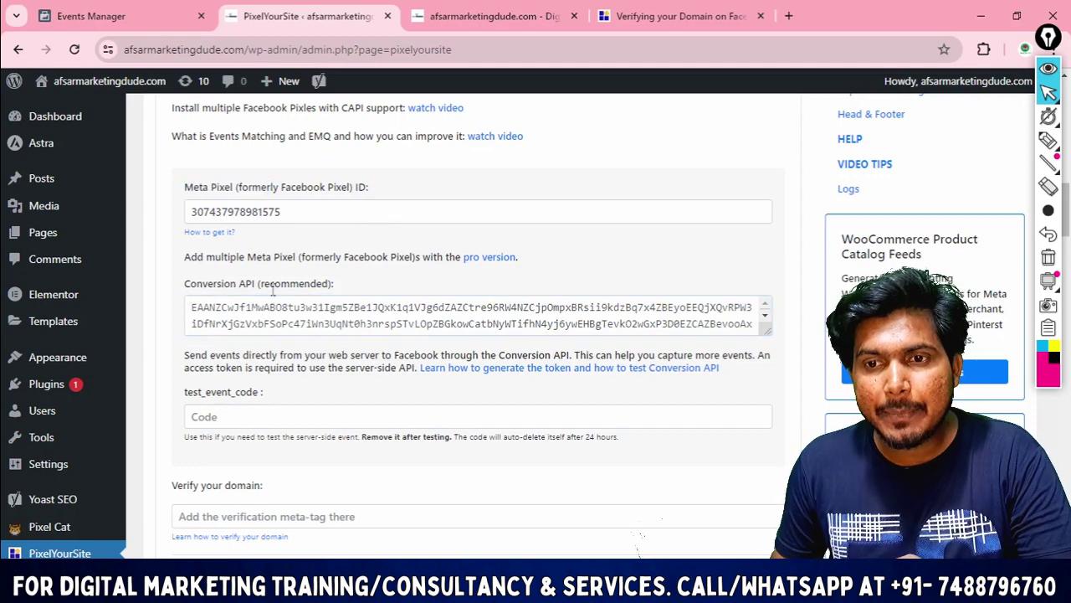
pyautogui.moveTo(335, 285); pyautogui.dragTo(311, 285)
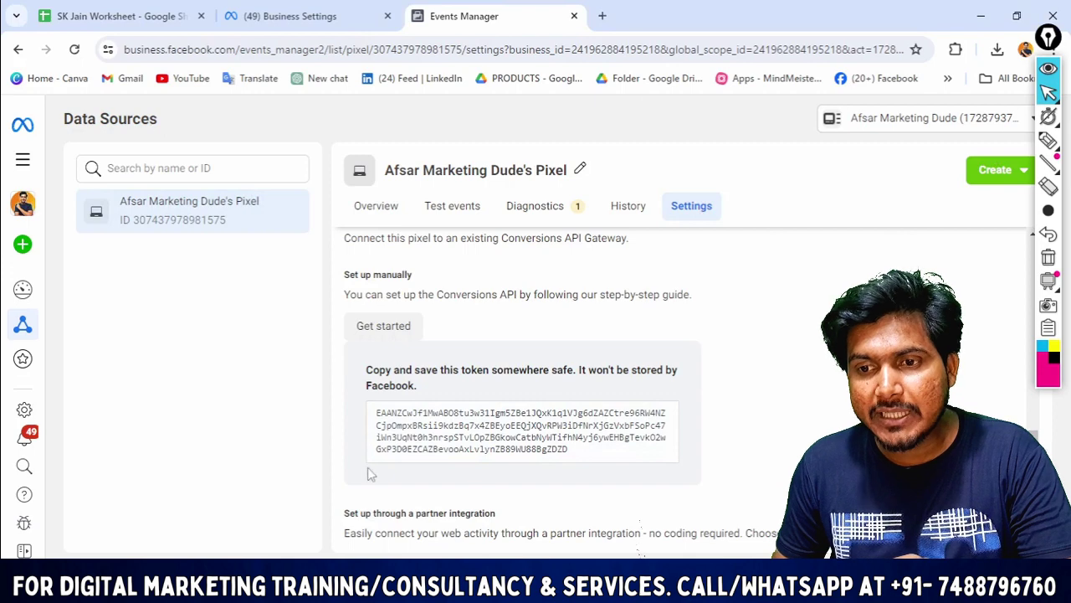
pyautogui.click(489, 422)
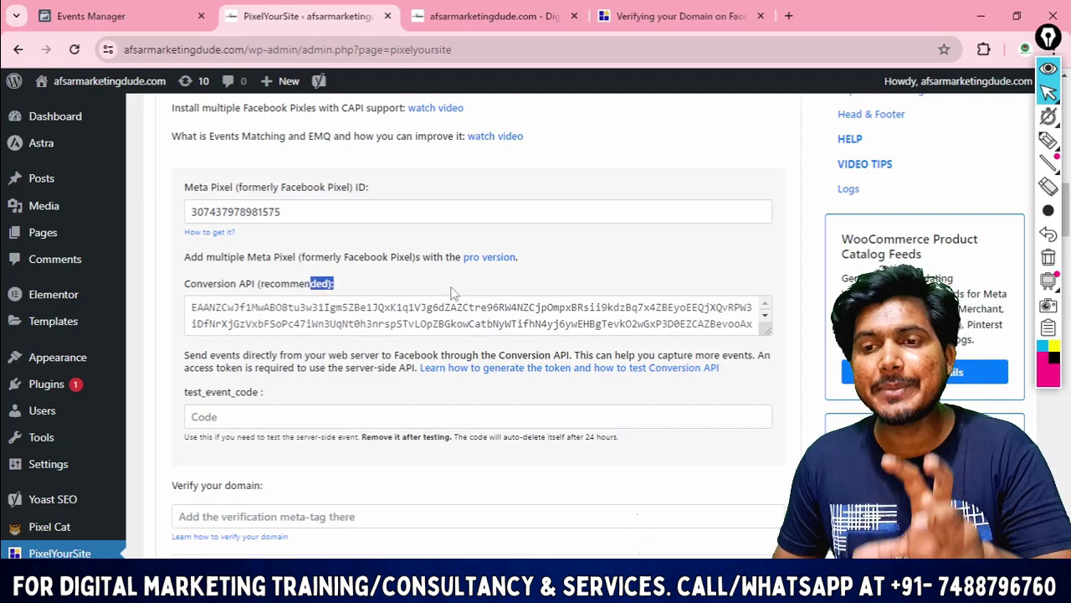
# - Select PixelYourSite's empty test_event_code field and open the pixel's Test events page in Events Manager
pyautogui.scroll(-2, 237, 408)
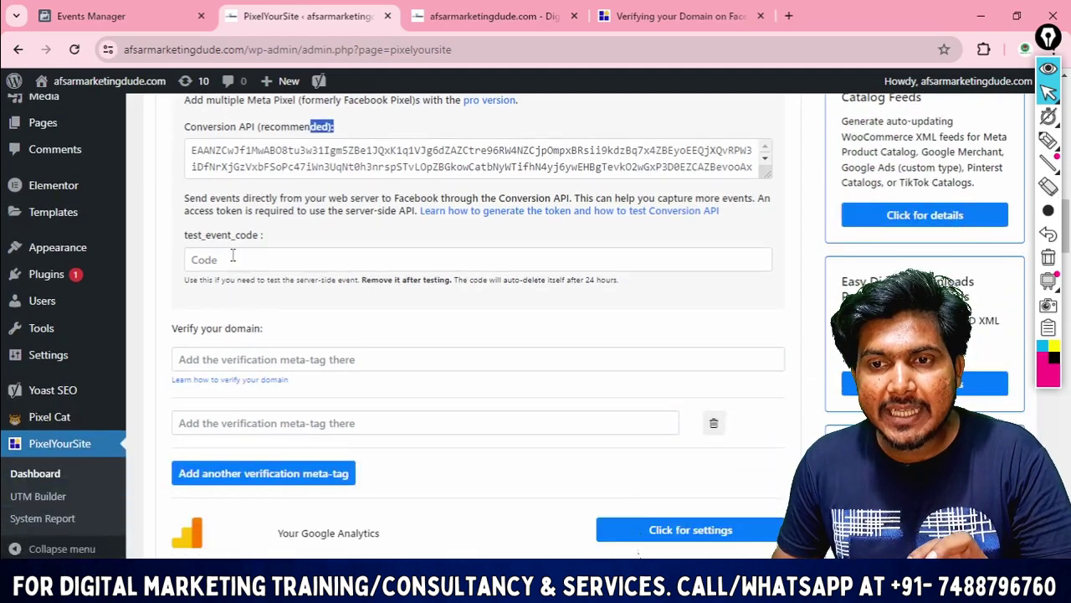
pyautogui.click(232, 256)
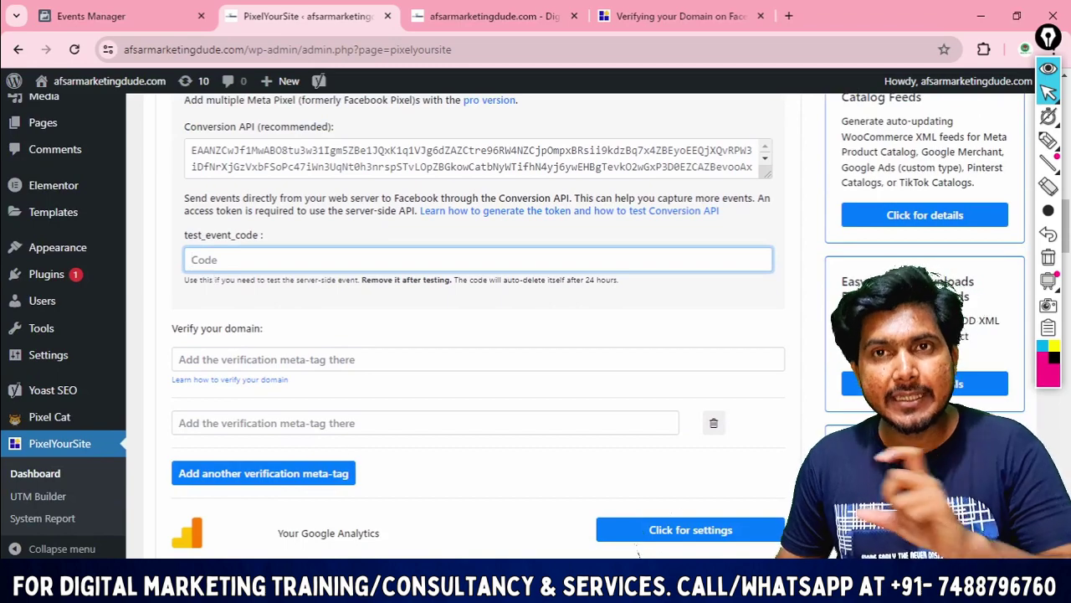
pyautogui.click(394, 486)
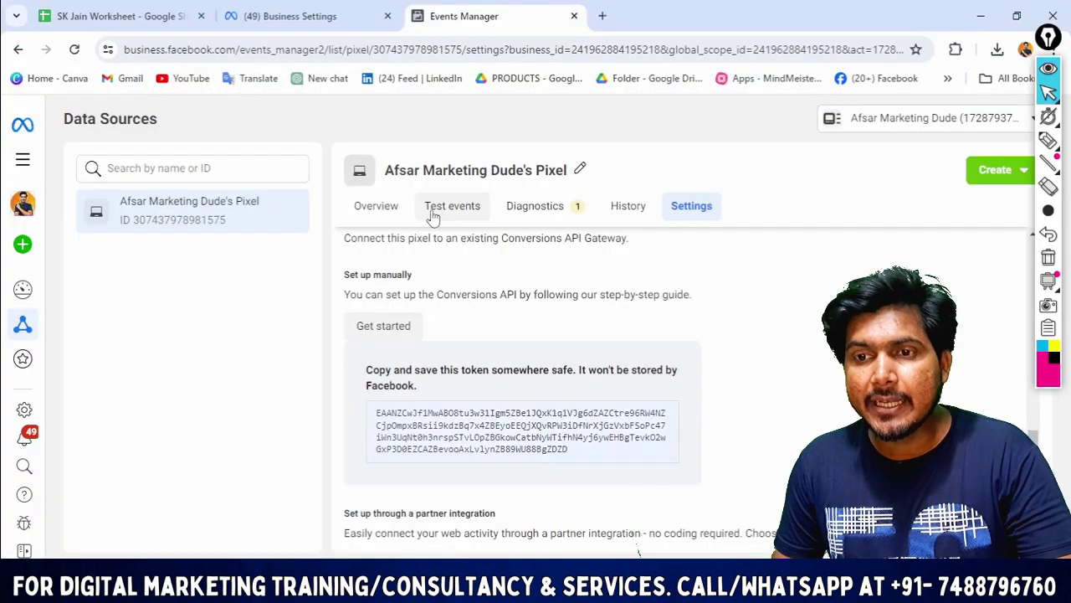
pyautogui.click(479, 215)
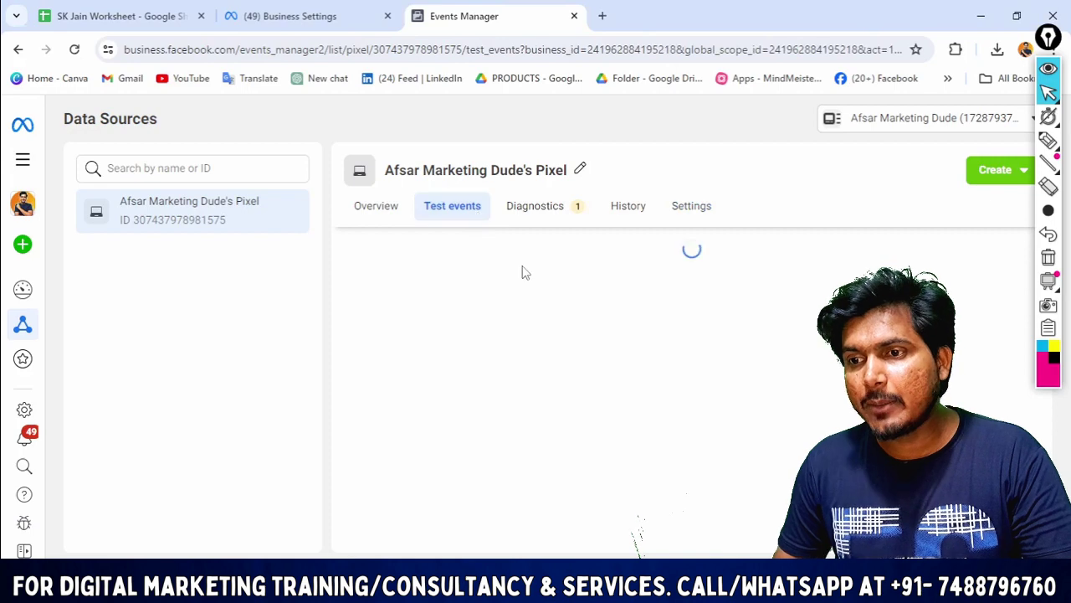
pyautogui.scroll(-1, 718, 318)
pyautogui.scroll(-3, 719, 318)
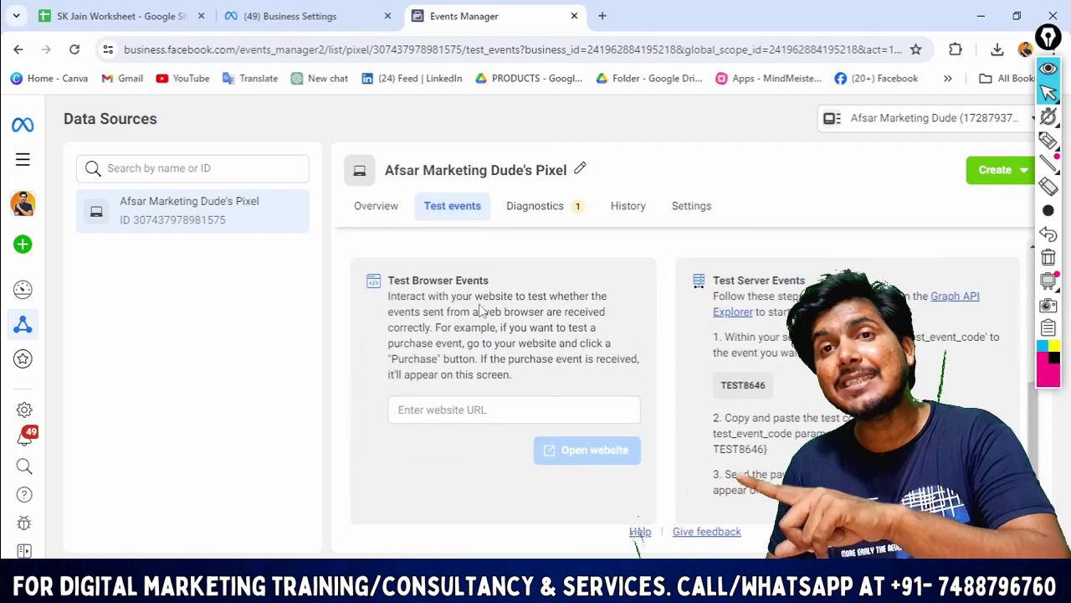
# - Copy the test code TEST8646 from Test Server Events and paste it into PixelYourSite's test_event_code field
pyautogui.moveTo(491, 281); pyautogui.dragTo(400, 279)
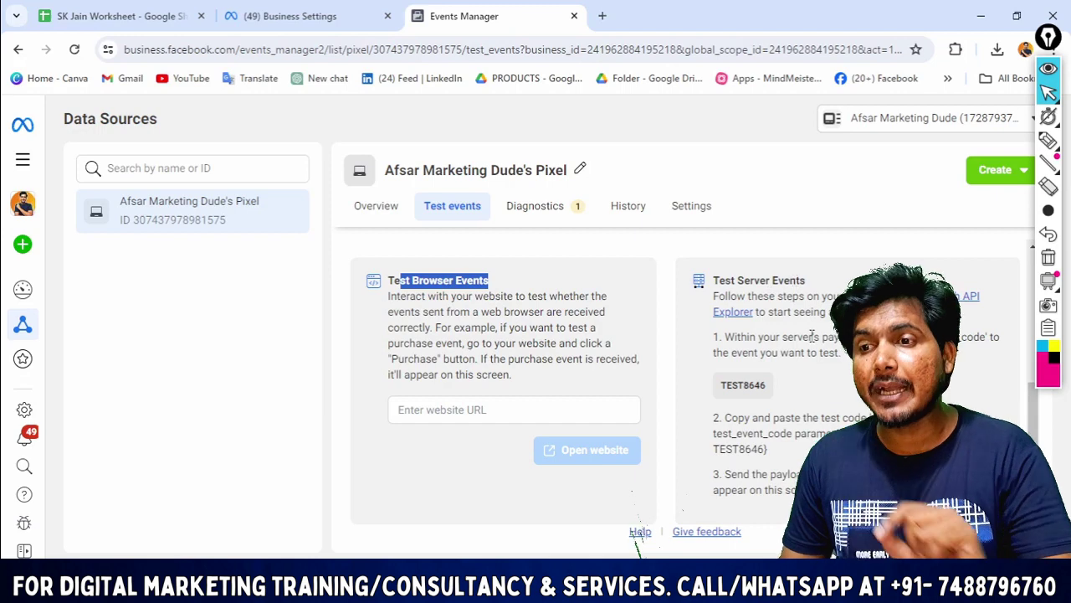
pyautogui.moveTo(834, 279); pyautogui.dragTo(703, 270)
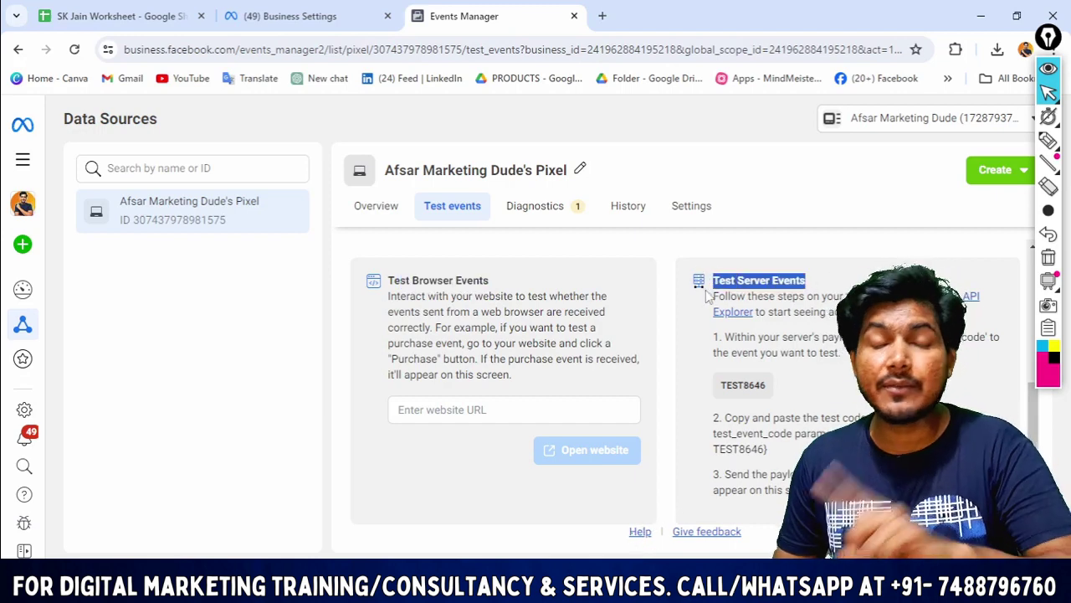
pyautogui.click(749, 395)
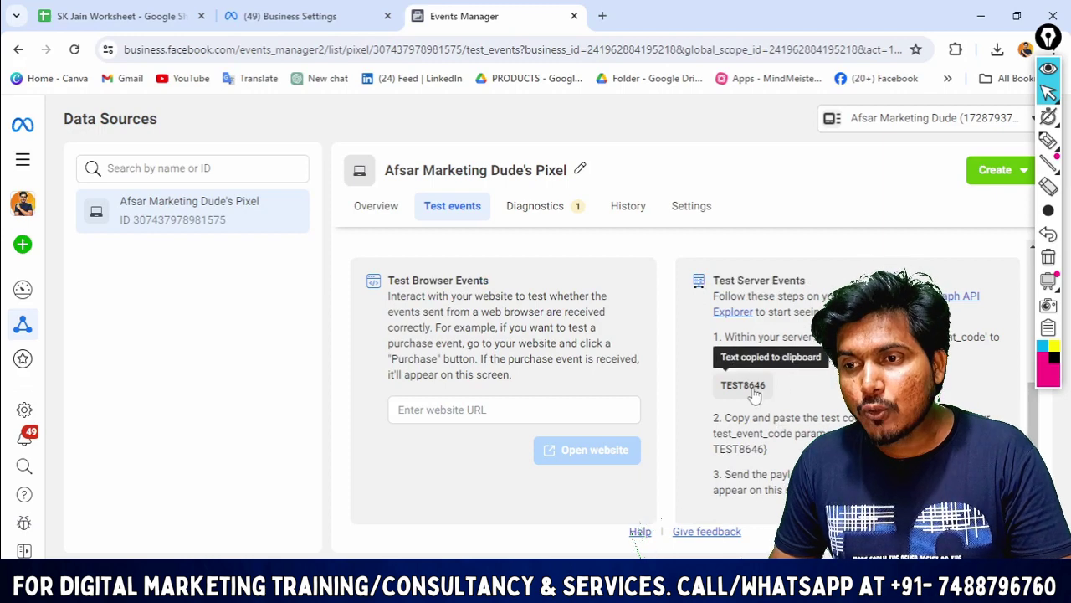
pyautogui.hotkey('alt', 'Tab')
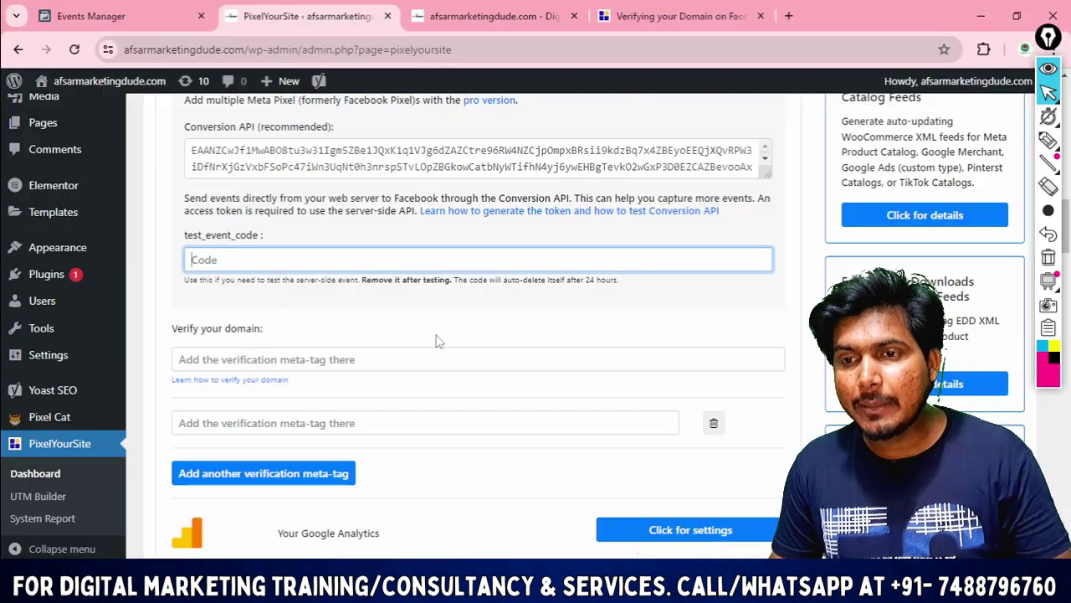
pyautogui.hotkey('ctrl', 'v')
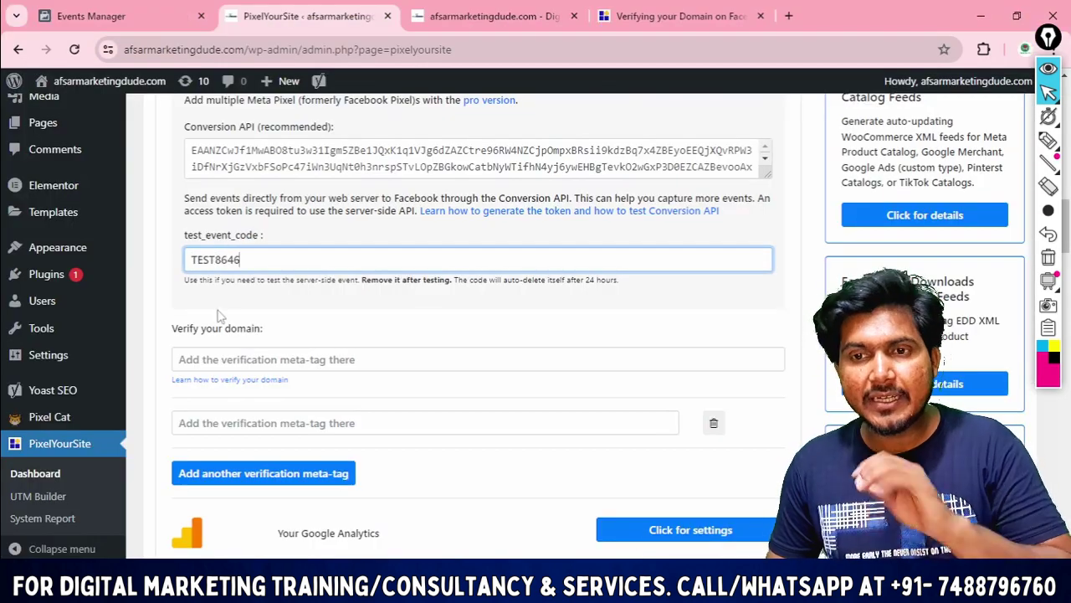
# - Review PixelYourSite's Conversion API and test_event_code fields, and select the first empty domain verification meta-tag field
pyautogui.scroll(-1, 314, 268)
pyautogui.scroll(3, 322, 275)
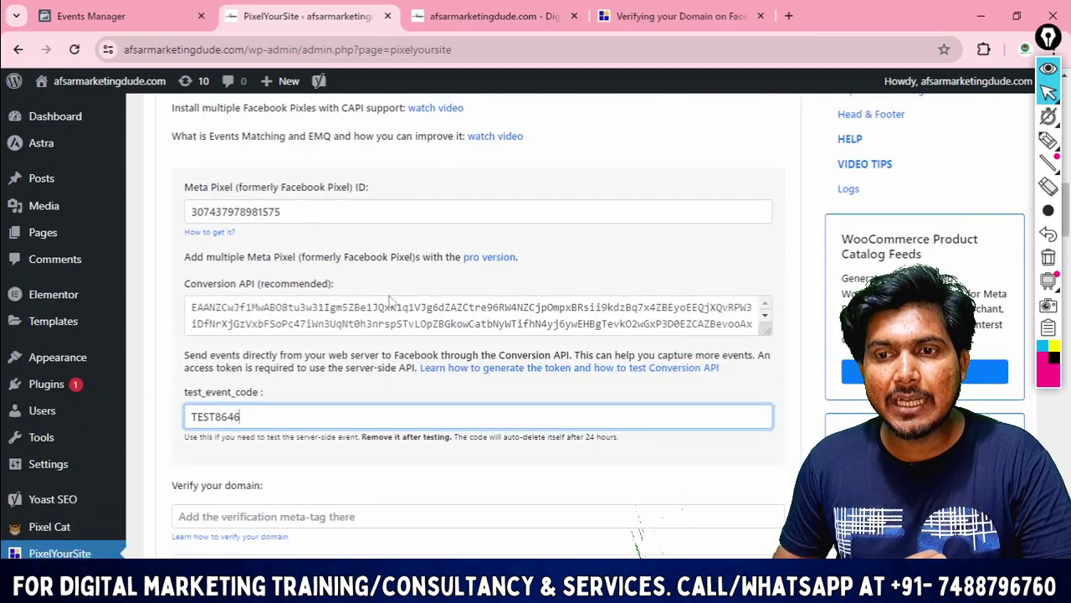
pyautogui.scroll(-1, 389, 300)
pyautogui.scroll(-1, 298, 426)
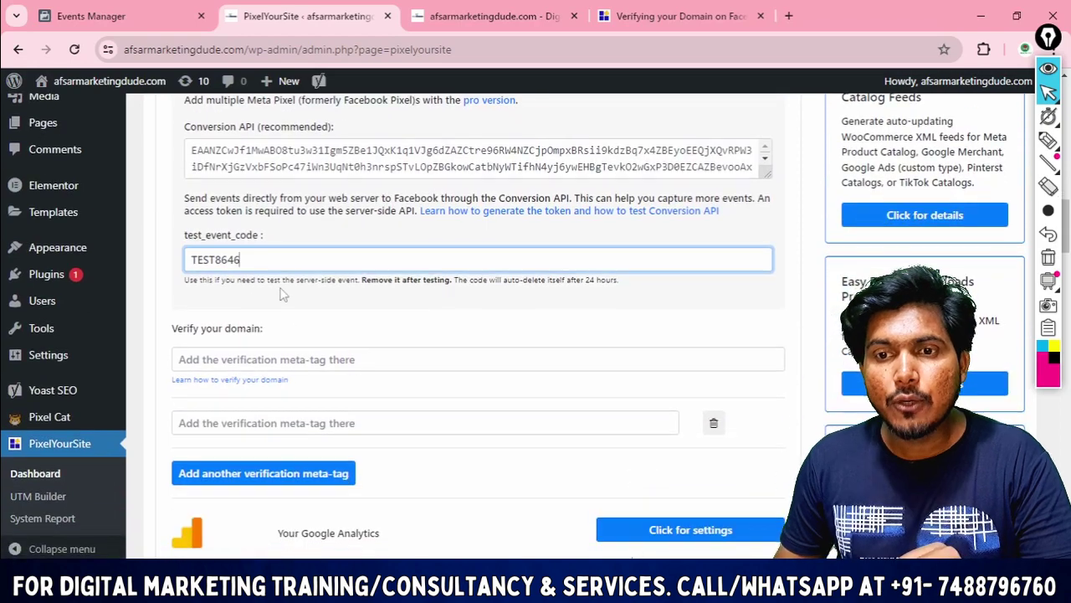
pyautogui.scroll(-1, 281, 267)
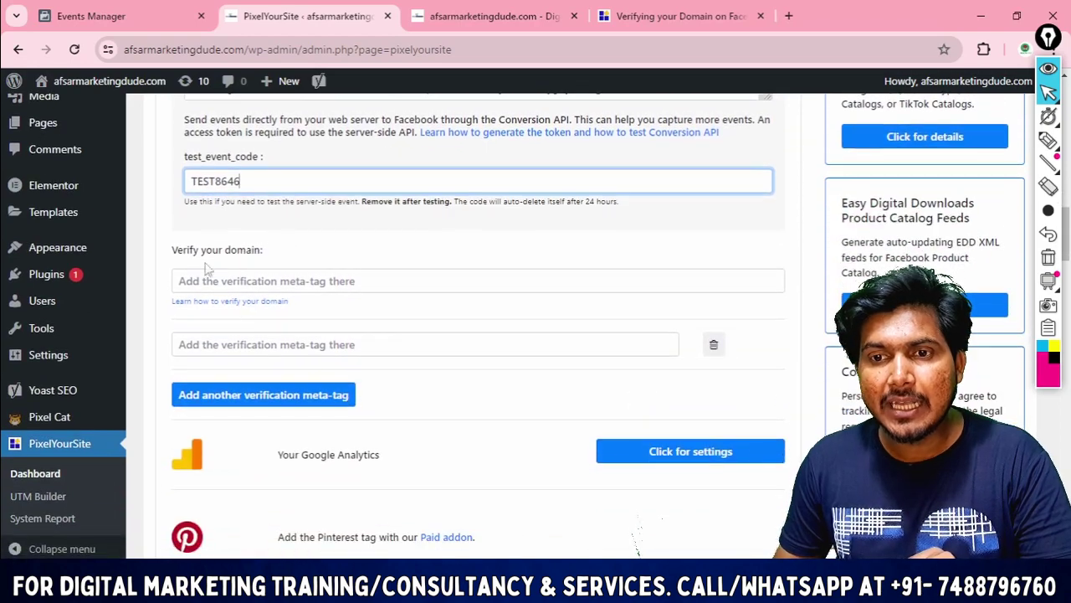
pyautogui.click(249, 287)
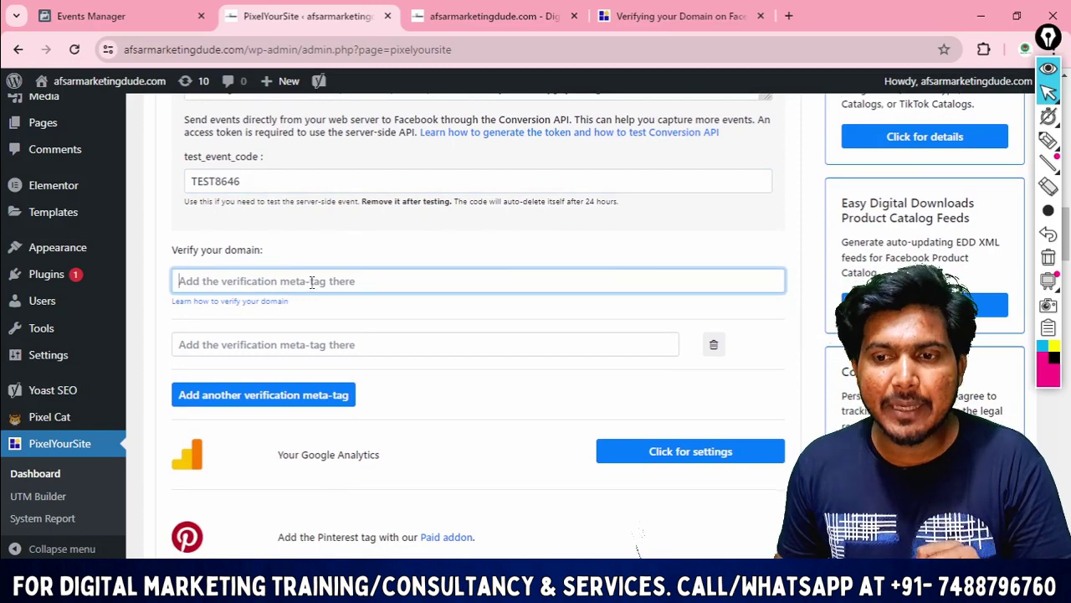
# - Switch to Meta's Business settings and open the Domains page under Brand Safety and Suitability
pyautogui.hotkey('alt', 'Tab')
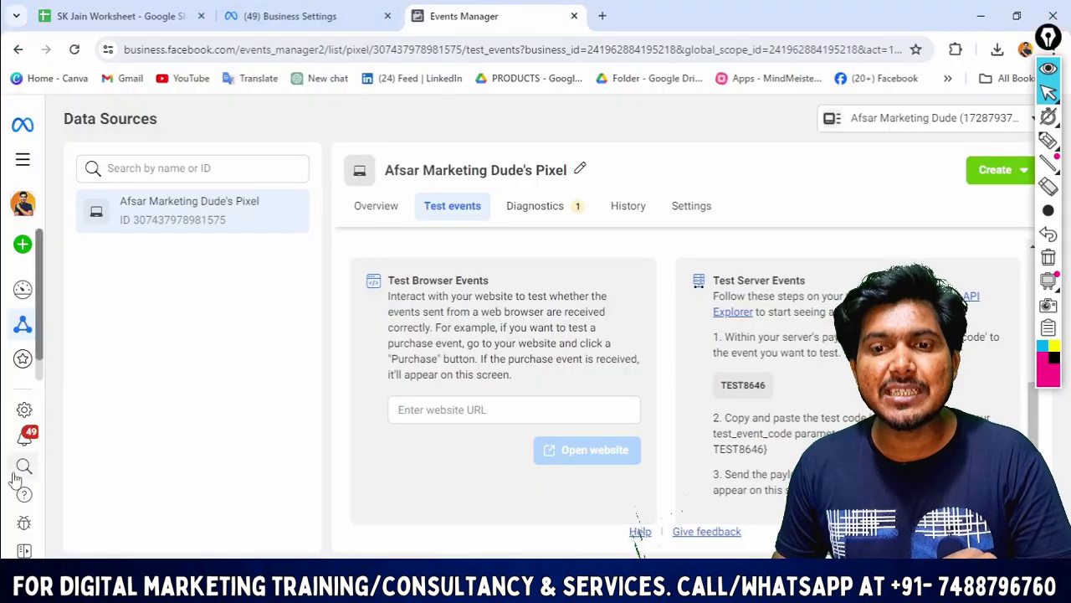
pyautogui.click(24, 409)
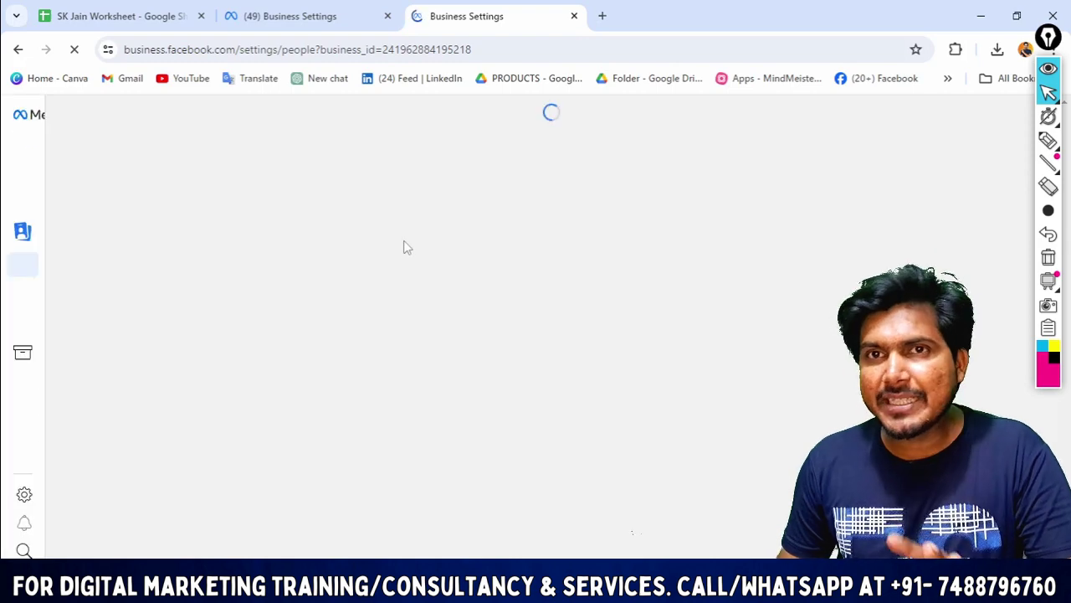
pyautogui.scroll(-1, 136, 459)
pyautogui.scroll(-2, 136, 460)
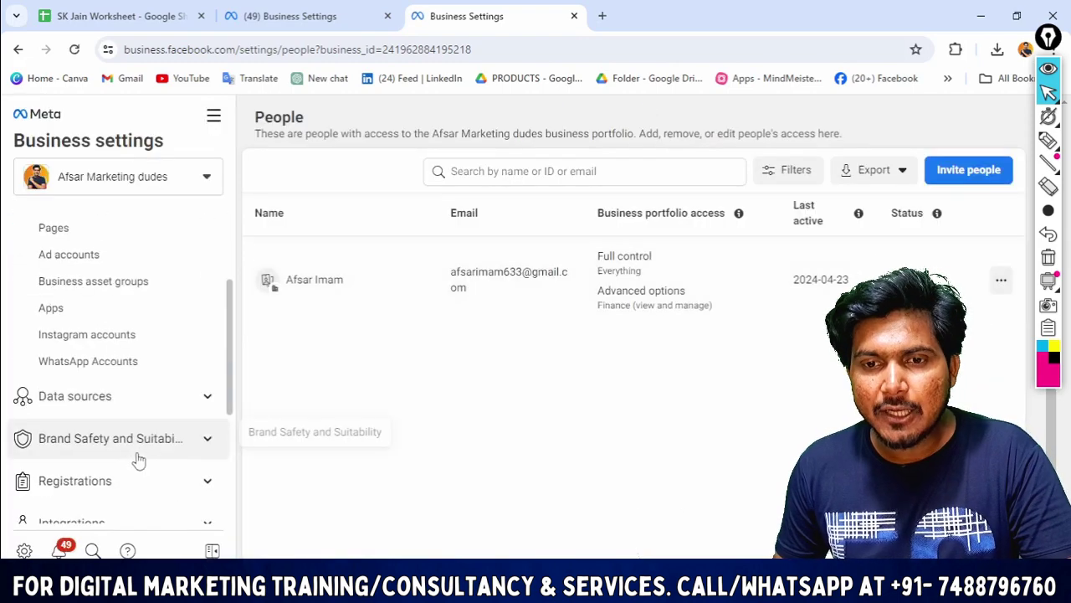
pyautogui.click(168, 324)
pyautogui.scroll(-4, 168, 351)
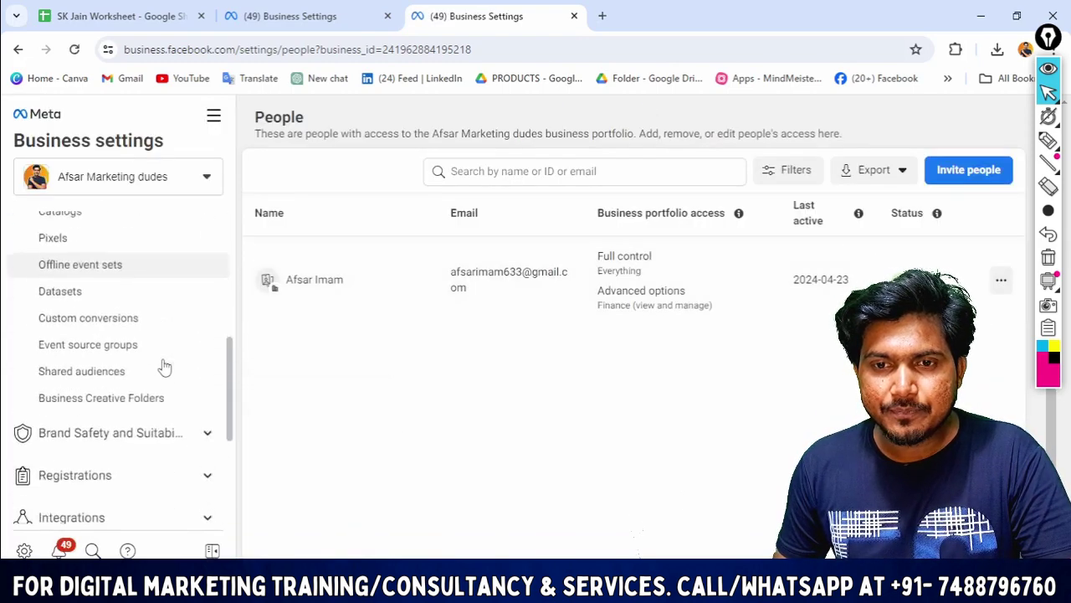
pyautogui.click(144, 265)
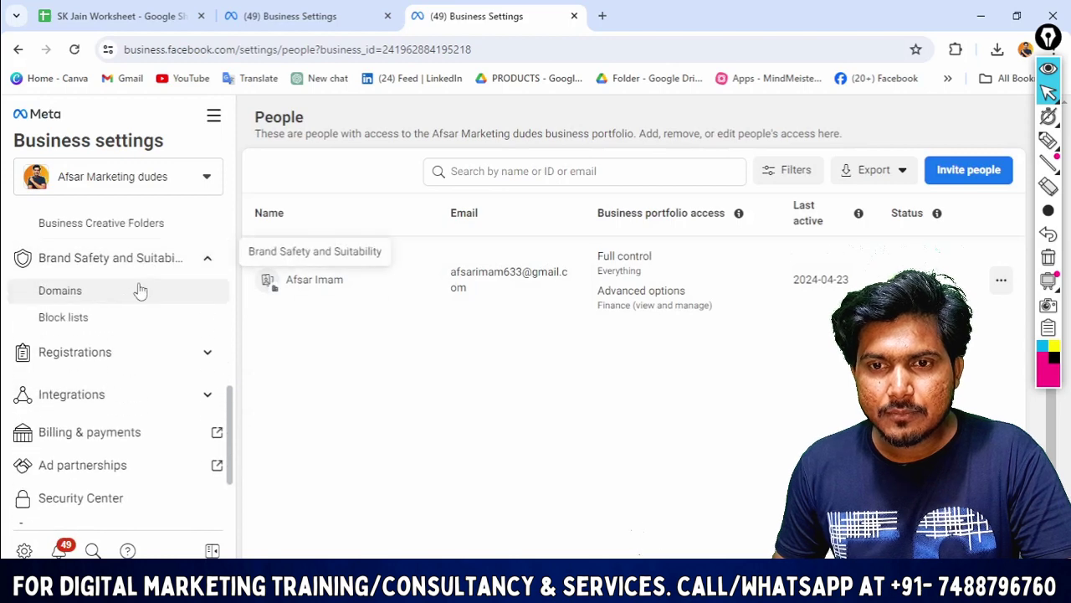
pyautogui.click(78, 301)
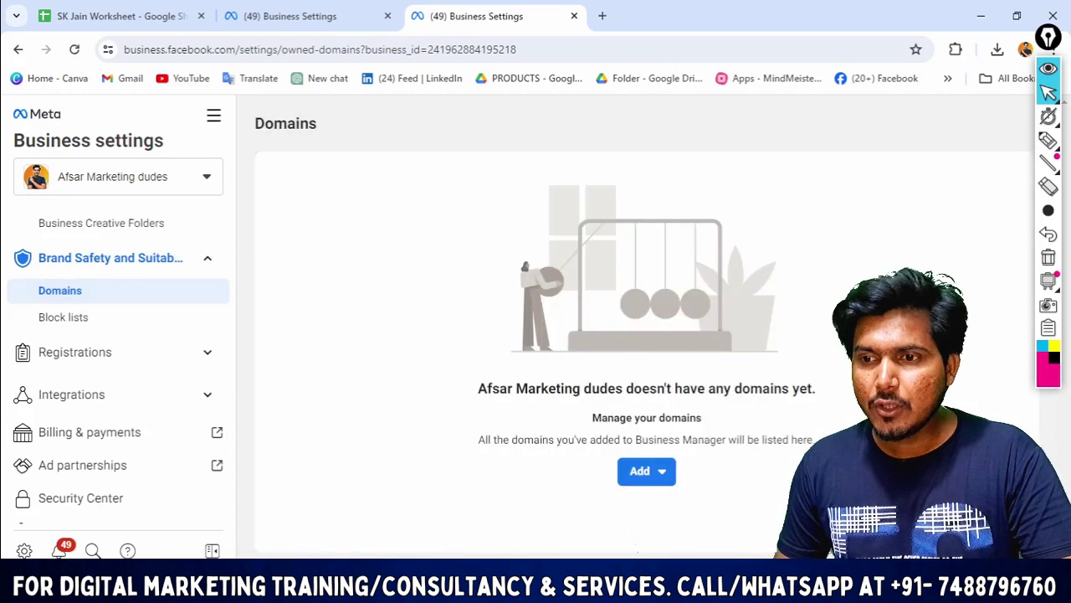
# - Create a new domain entry for afsarmarketingdude.com in the business portfolio
pyautogui.click(636, 471)
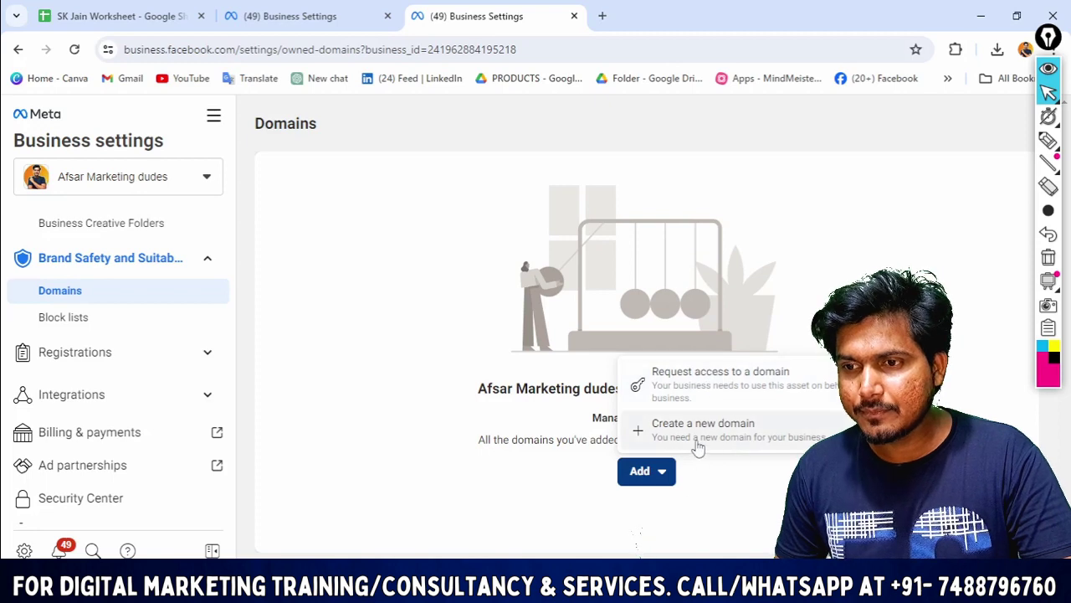
pyautogui.click(669, 427)
pyautogui.click(519, 306)
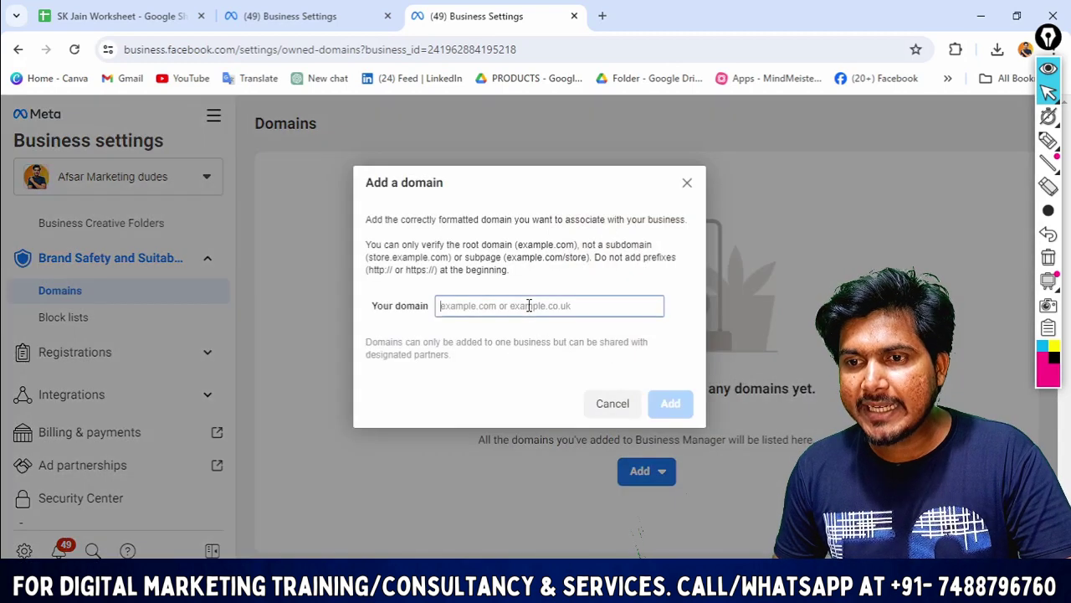
pyautogui.write('afs')
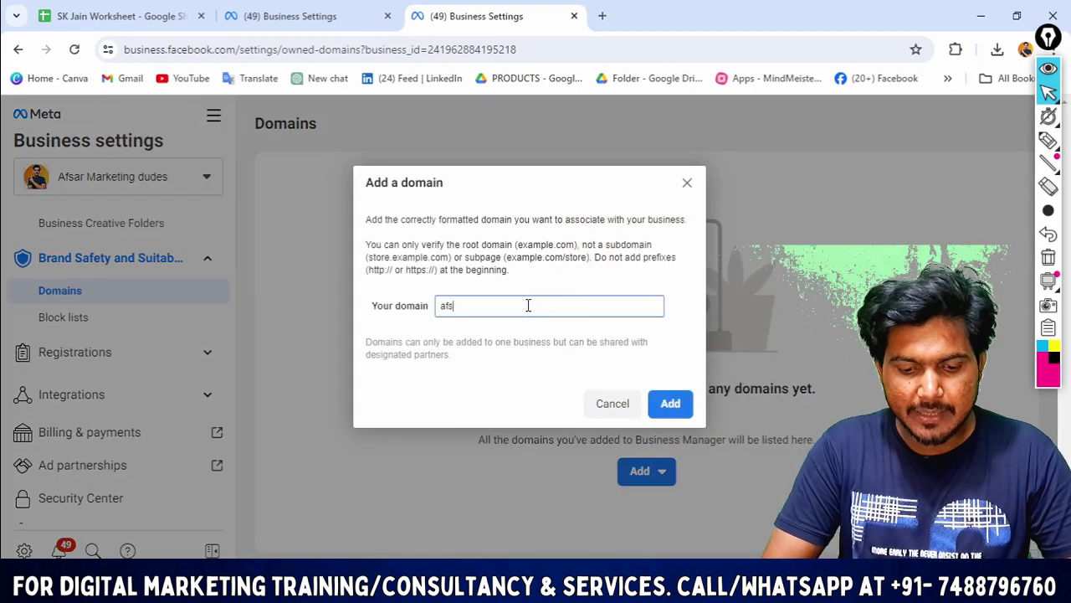
pyautogui.write('armarke')
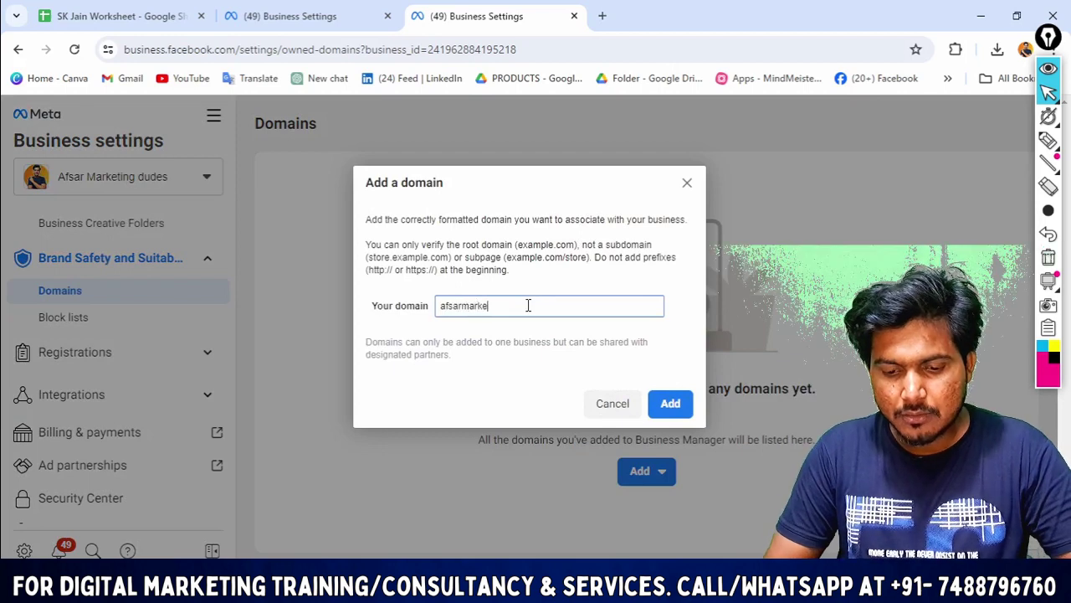
pyautogui.write('tingdude')
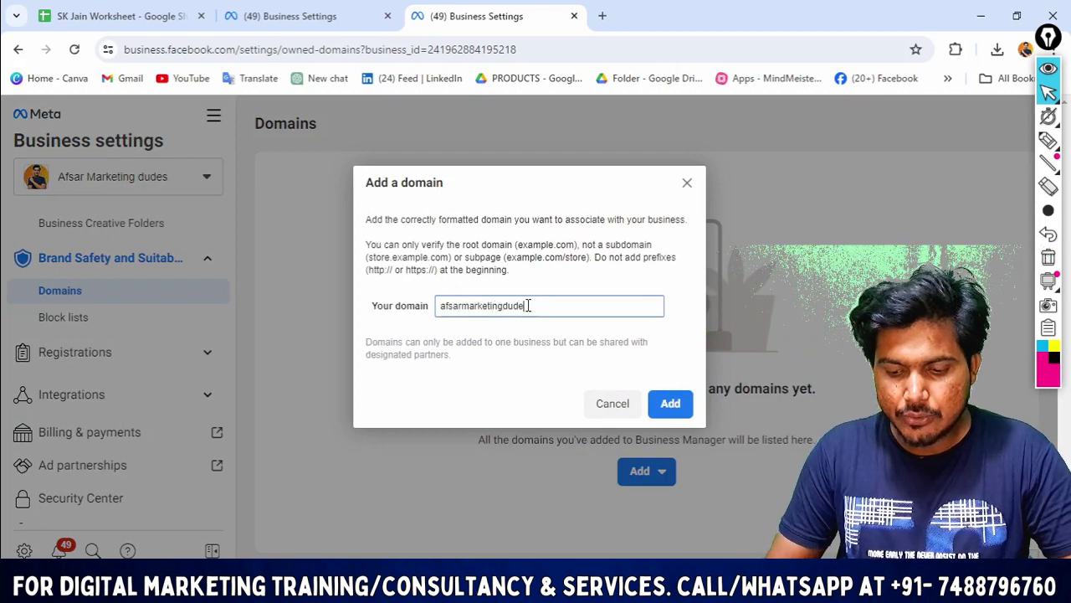
pyautogui.write('.com')
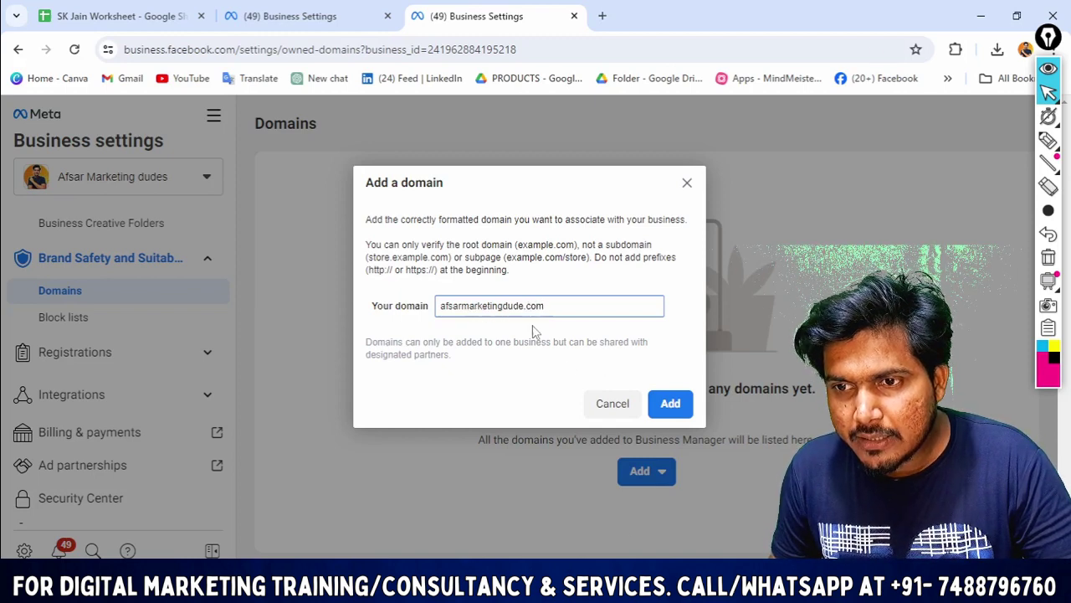
pyautogui.click(667, 404)
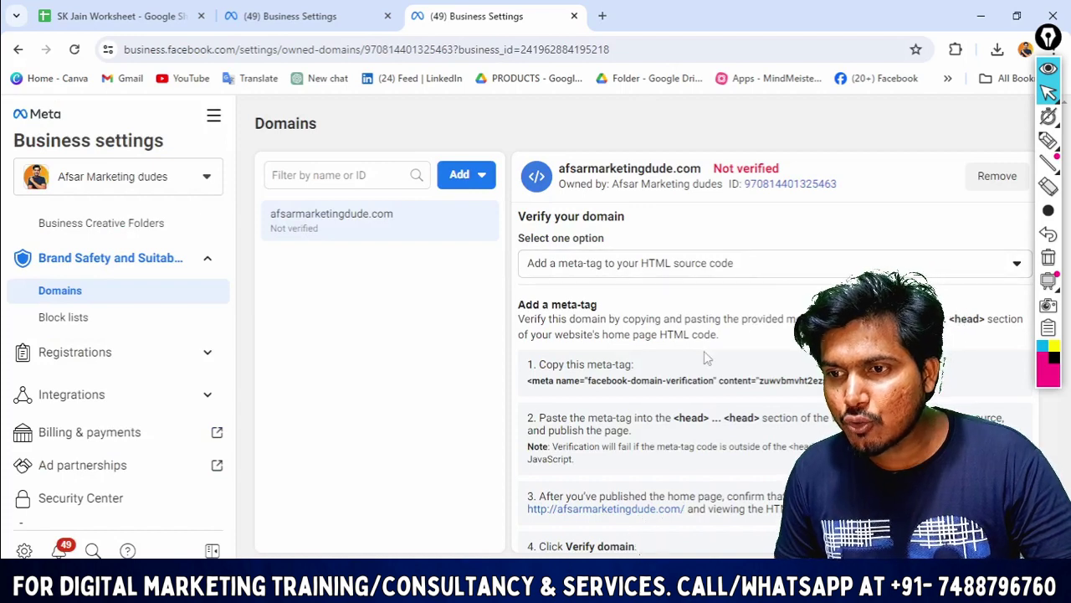
# - Copy the new domain's verification meta-tag into PixelYourSite's first Verify your domain field and save the plugin settings
pyautogui.click(703, 387)
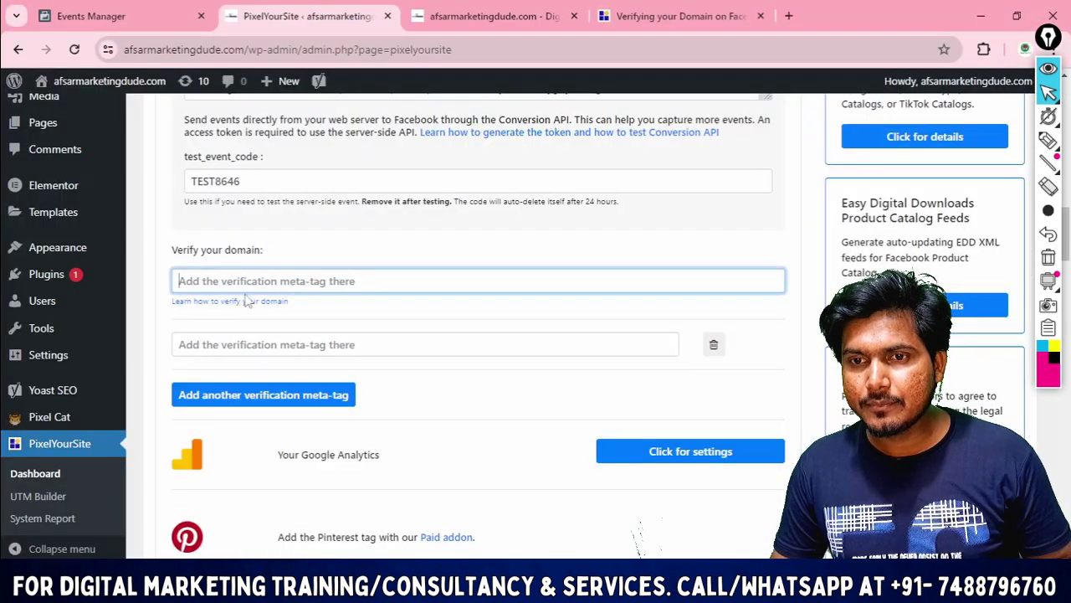
pyautogui.hotkey('ctrl', 'v')
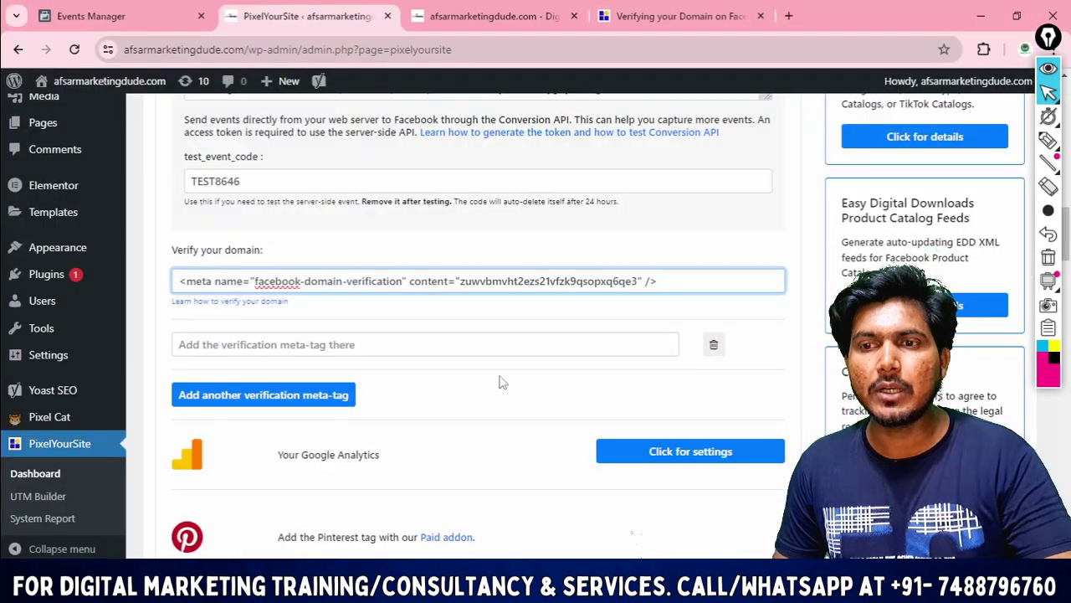
pyautogui.scroll(-1, 548, 328)
pyautogui.scroll(3, 548, 328)
pyautogui.scroll(-12, 401, 290)
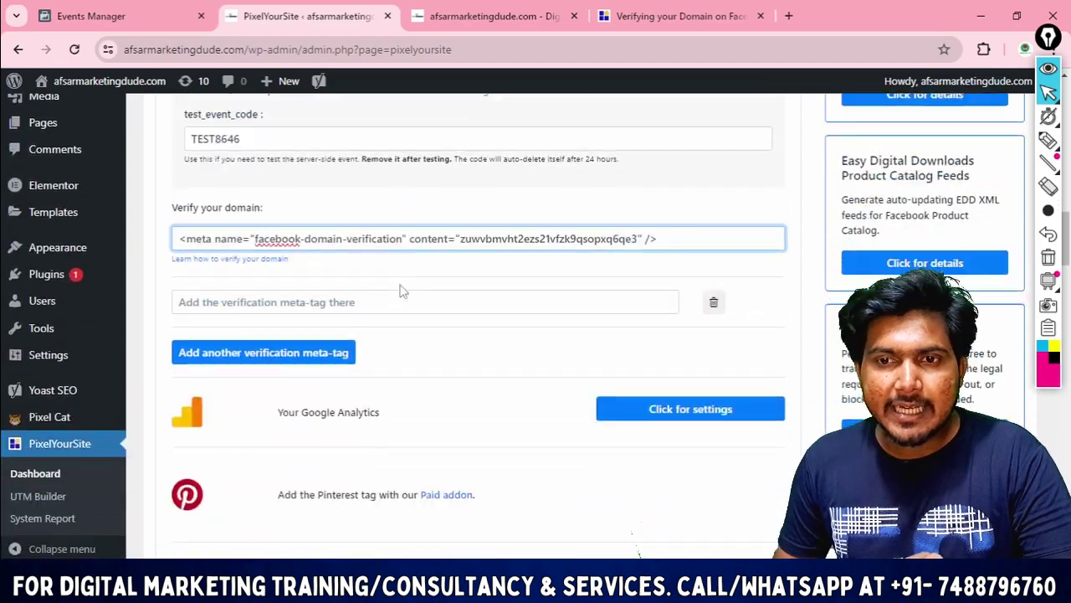
pyautogui.scroll(-15, 427, 381)
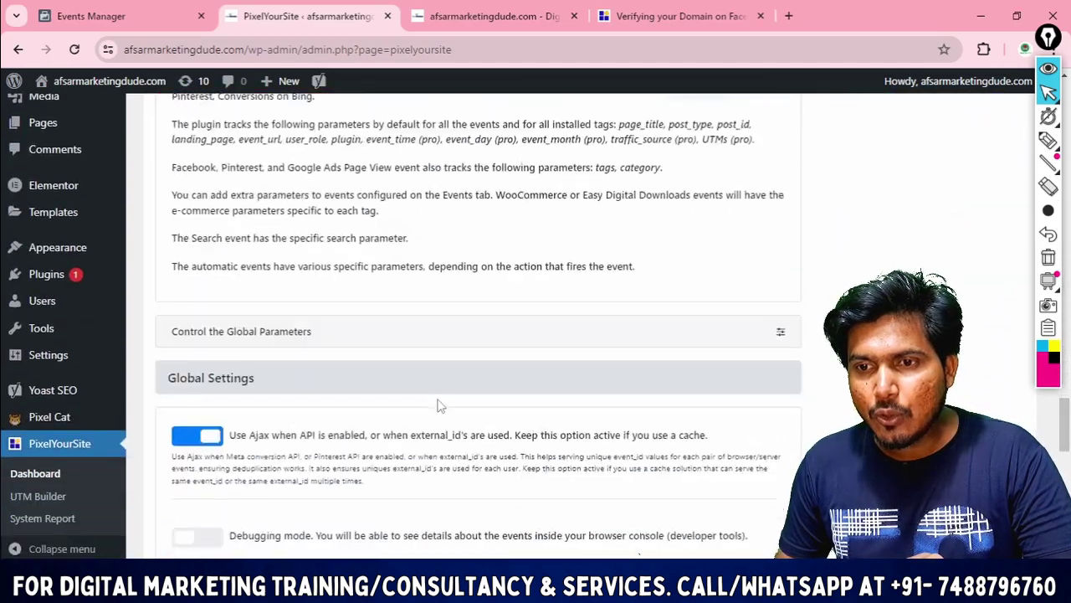
pyautogui.scroll(-1, 443, 406)
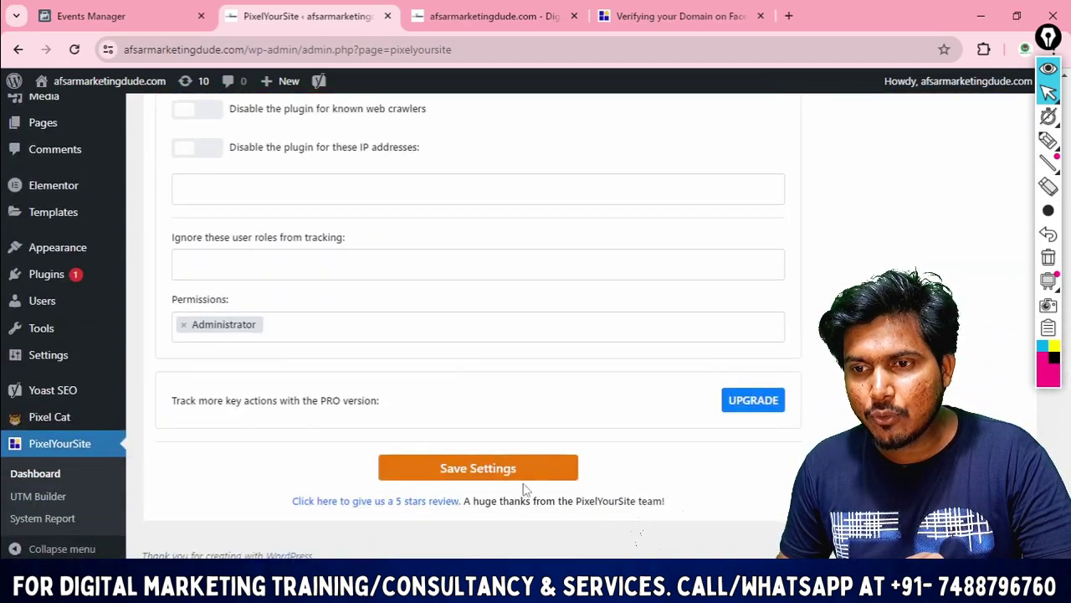
pyautogui.click(519, 472)
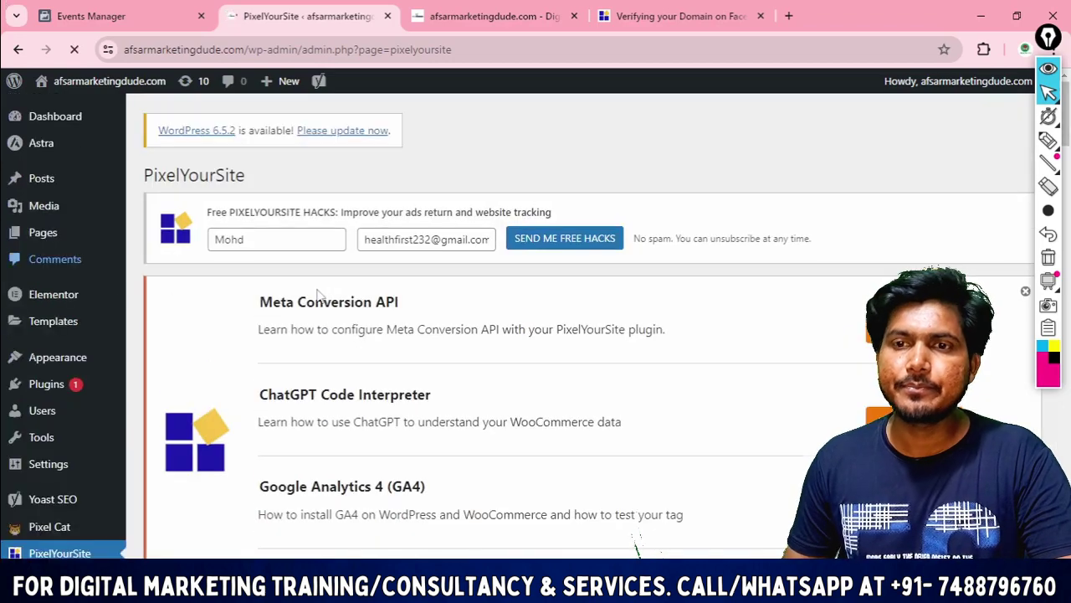
# - Look over the reloaded PixelYourSite page and open the website's home page in a new browser tab
pyautogui.scroll(-3, 544, 352)
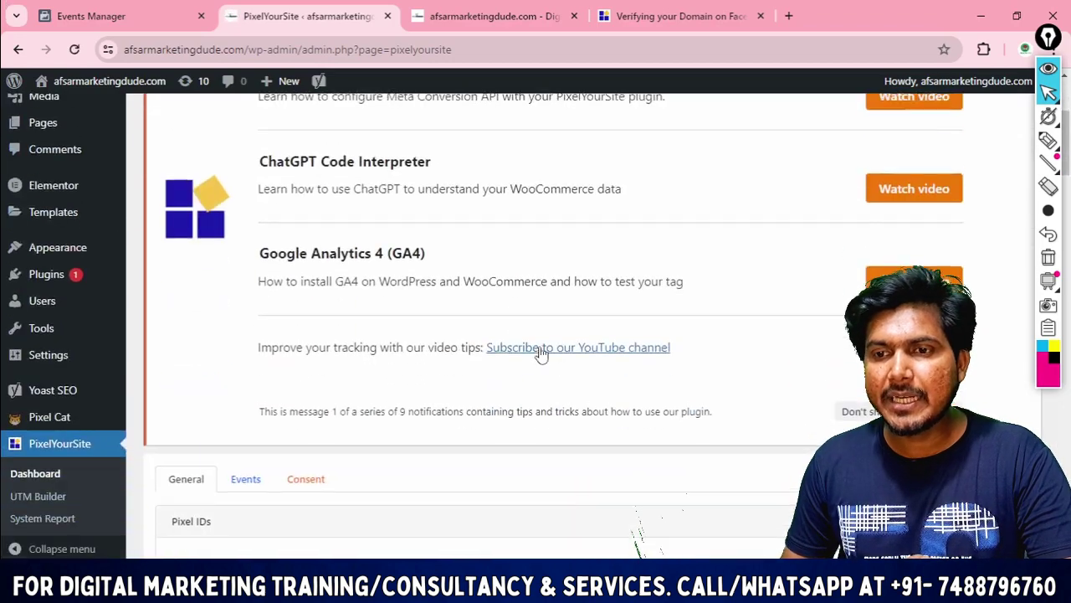
pyautogui.scroll(2, 560, 297)
pyautogui.scroll(-6, 560, 296)
pyautogui.scroll(10, 552, 284)
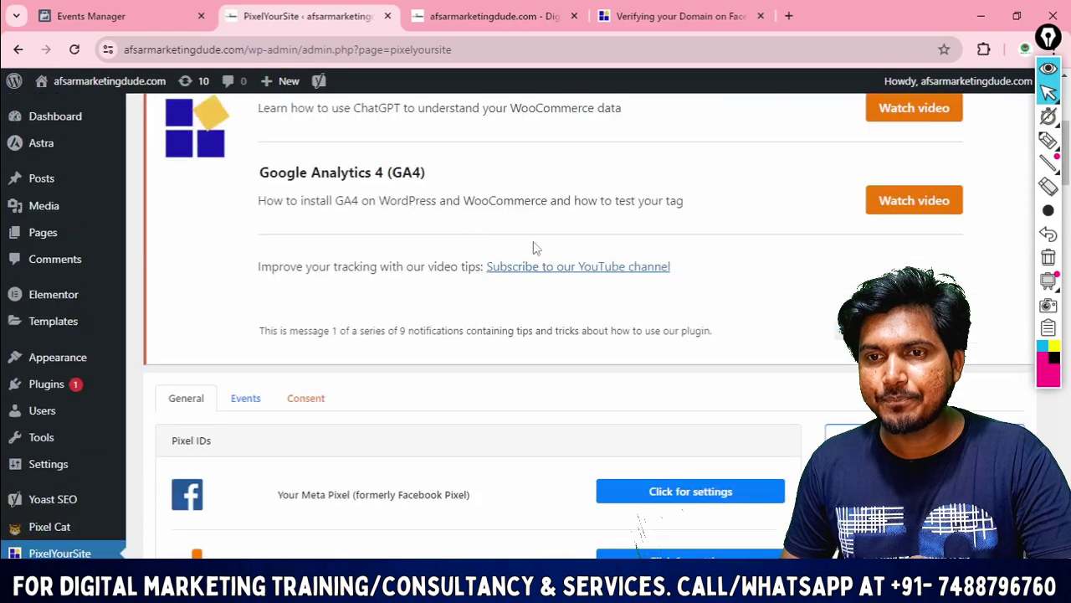
pyautogui.rightClick(88, 86)
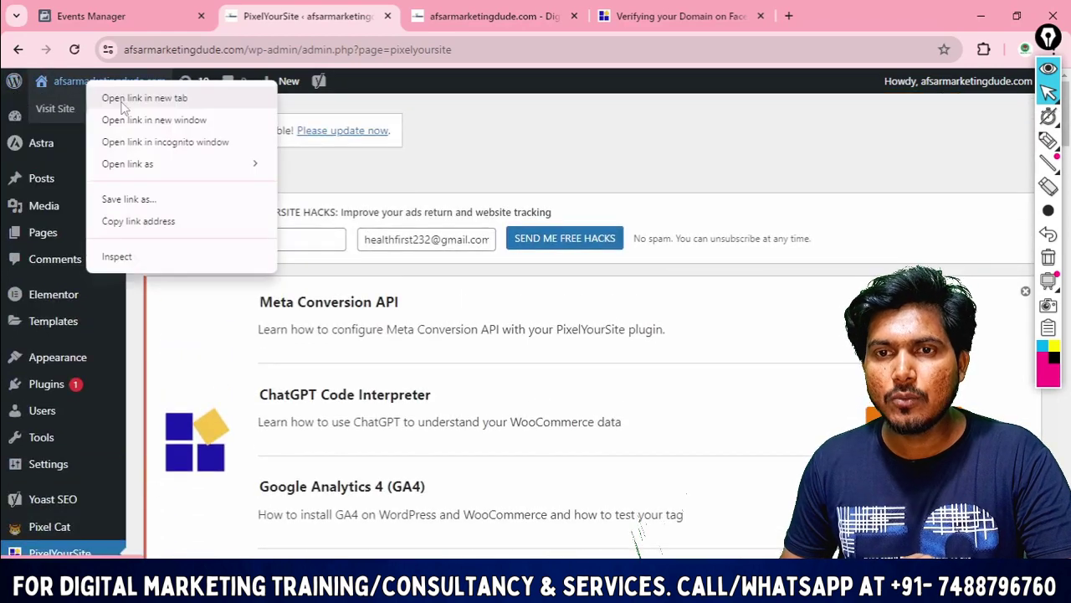
pyautogui.click(124, 98)
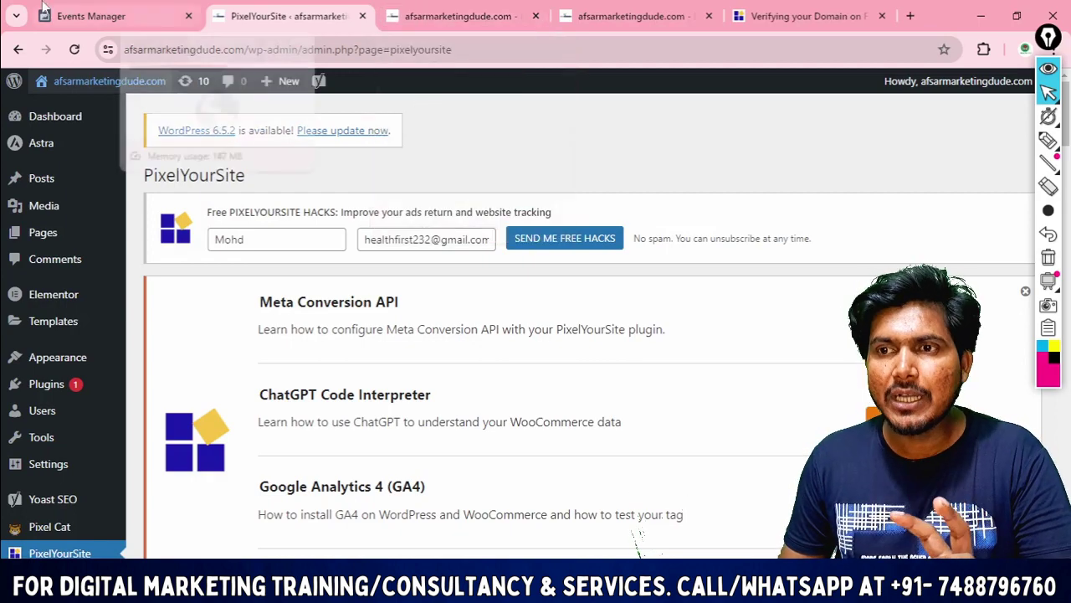
# - Reload the Ad accounts page in Business settings, open the Afsar Marketing Dude account in Ads Manager, and go to Events Manager
pyautogui.hotkey('alt', 'Tab')
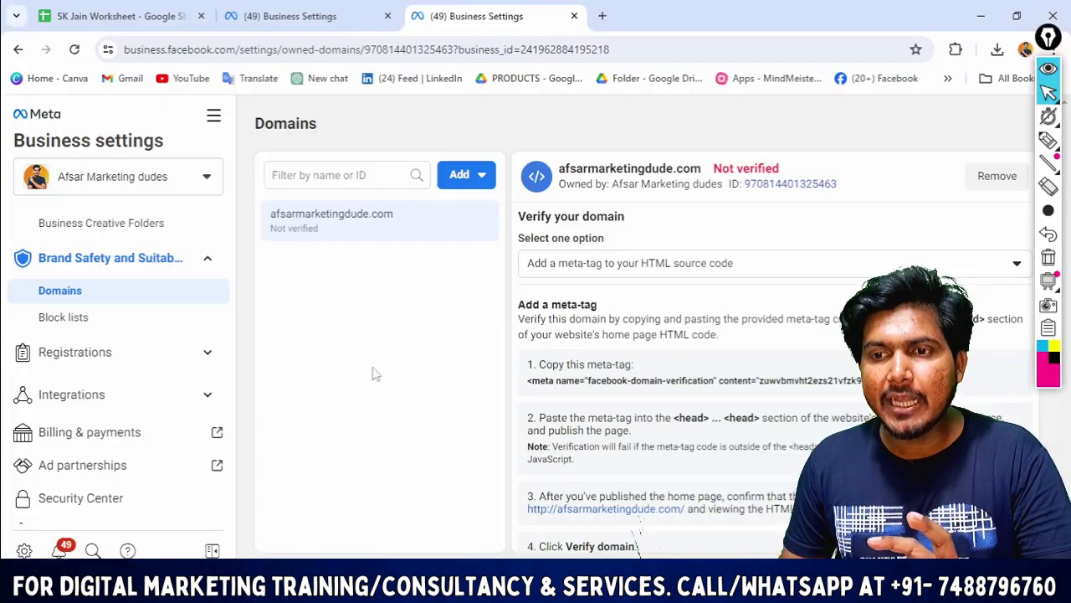
pyautogui.hotkey('ctrl', 'shift', 'Tab')
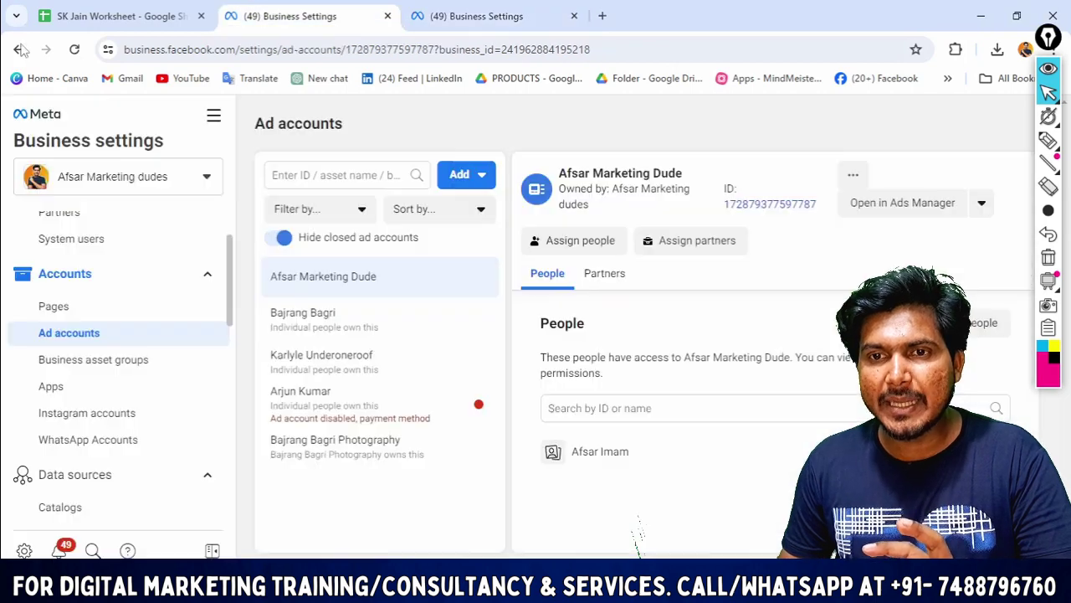
pyautogui.click(74, 51)
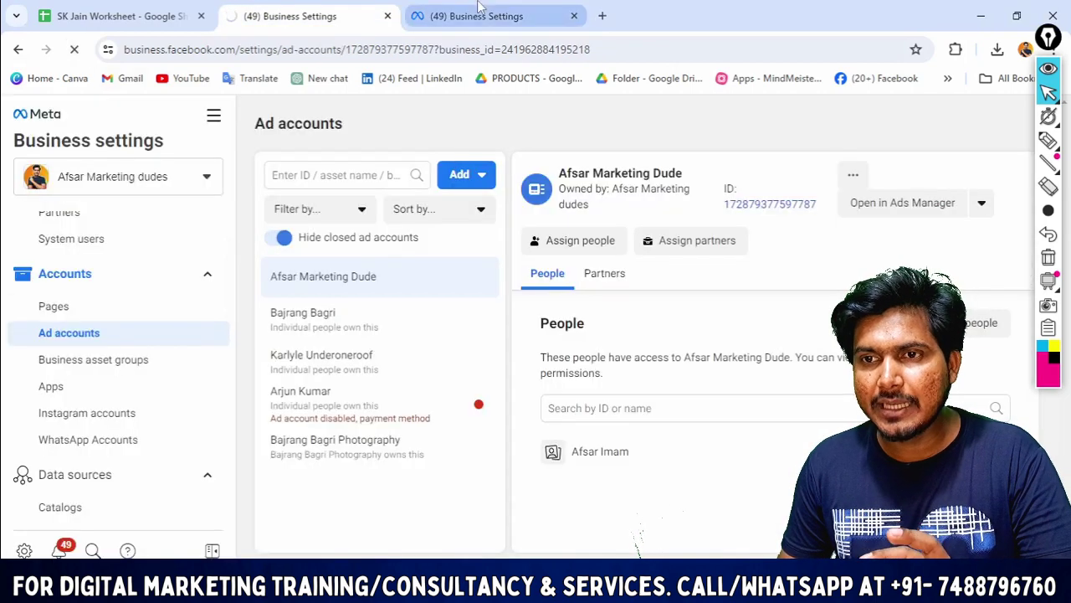
pyautogui.click(893, 205)
pyautogui.click(54, 403)
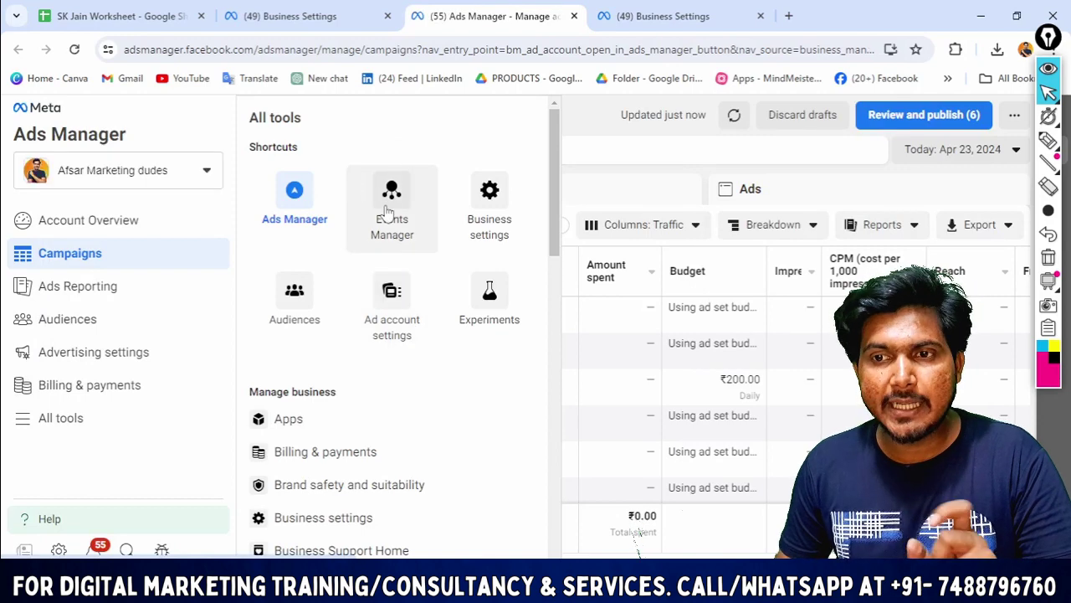
pyautogui.click(411, 192)
# - Switch to the website, reload its home page, and visit the About Us and Privacy Policy pages to trigger page events
pyautogui.hotkey('ctrl', 'Tab')
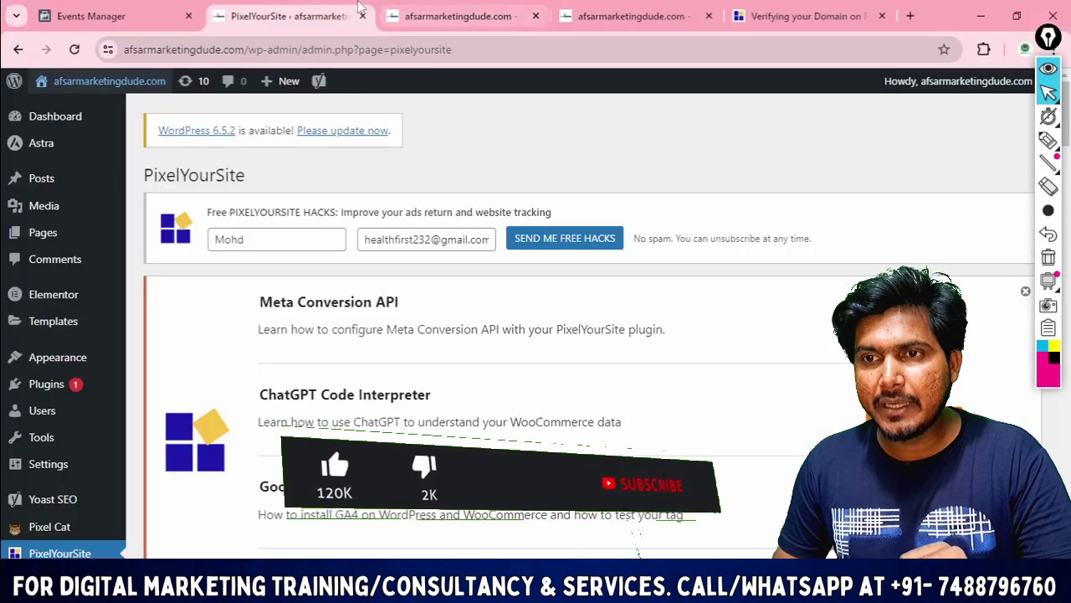
pyautogui.click(488, 10)
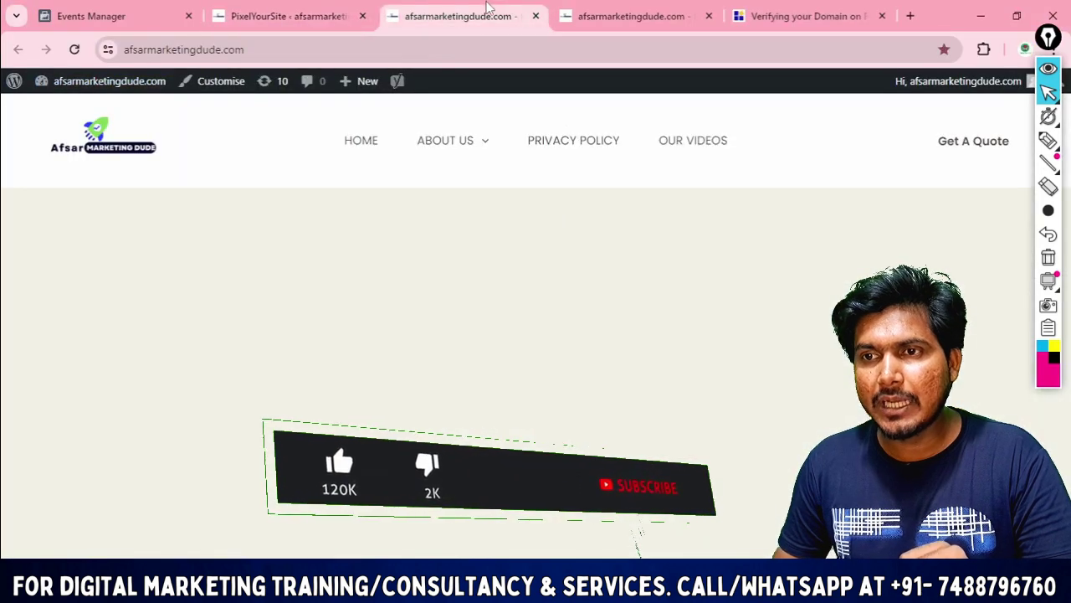
pyautogui.click(74, 49)
pyautogui.click(466, 142)
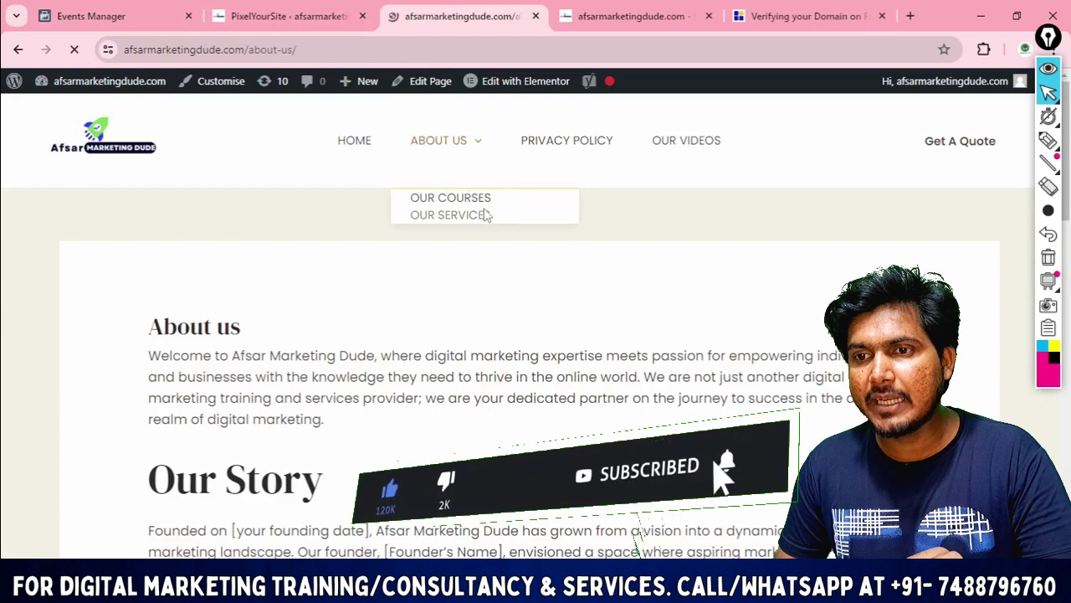
pyautogui.click(564, 144)
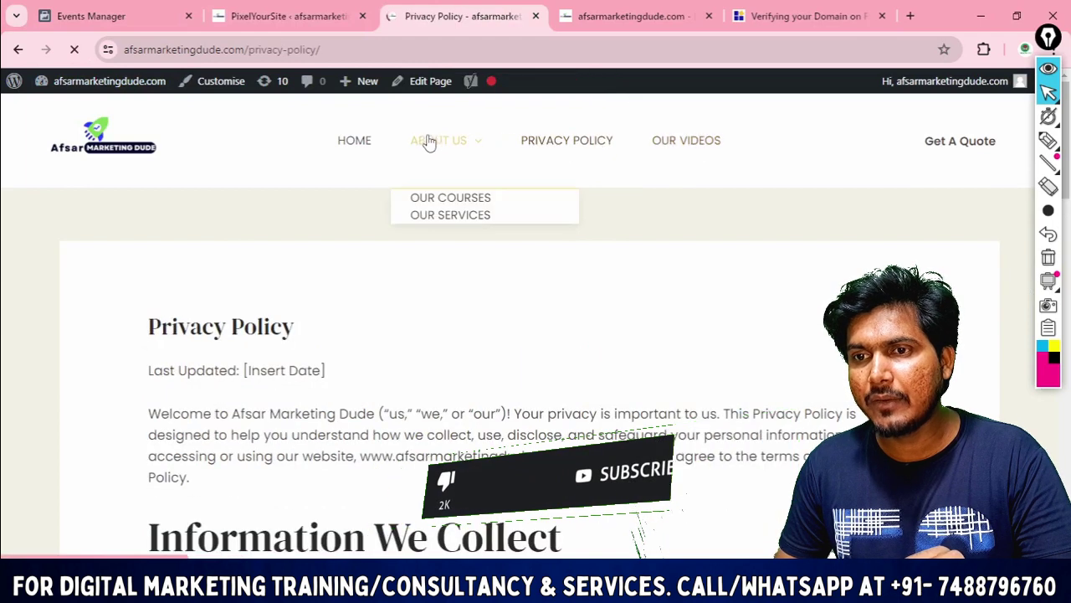
pyautogui.click(429, 143)
pyautogui.click(357, 144)
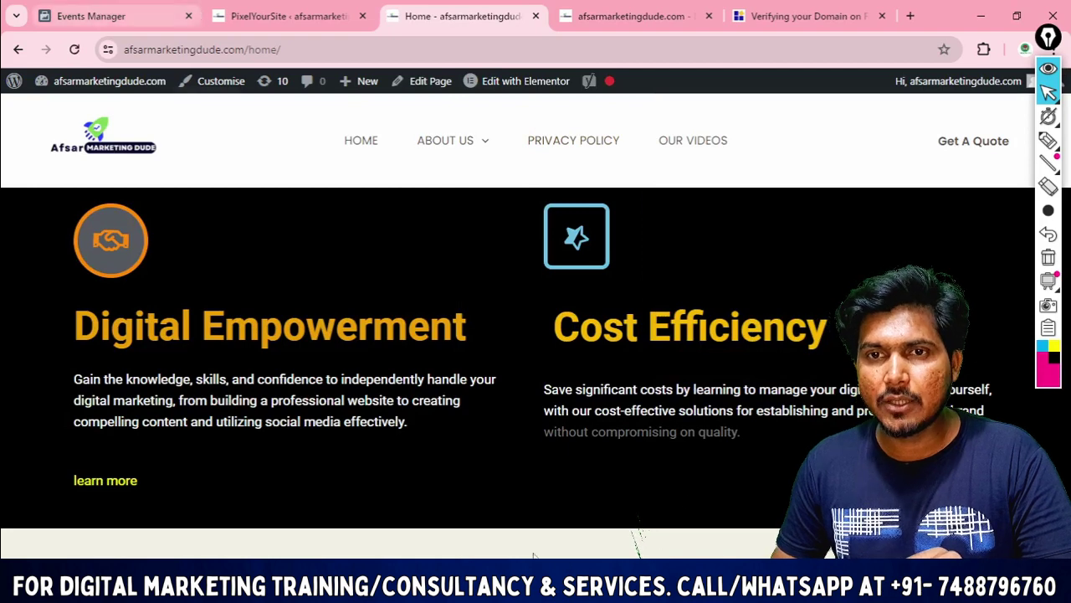
pyautogui.hotkey('alt', 'Tab')
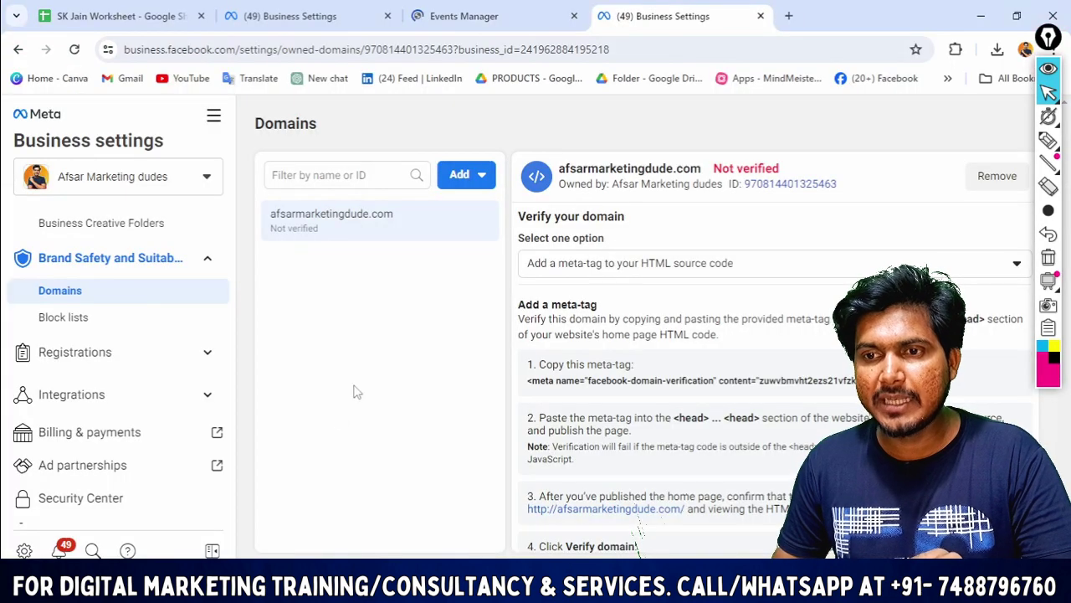
pyautogui.hotkey('ctrl', 'shift', 'Tab')
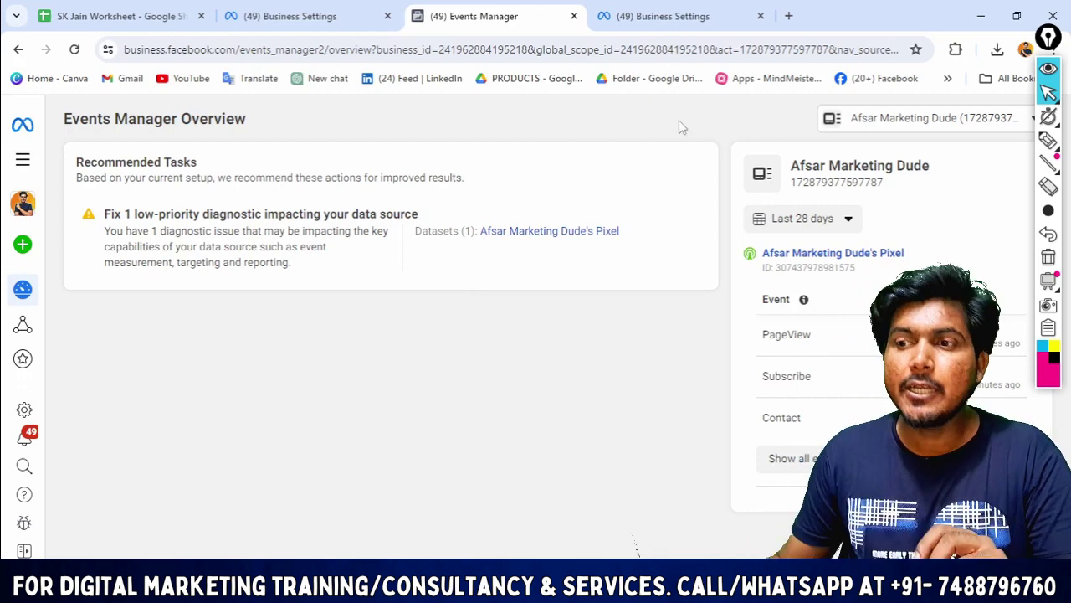
pyautogui.click(785, 253)
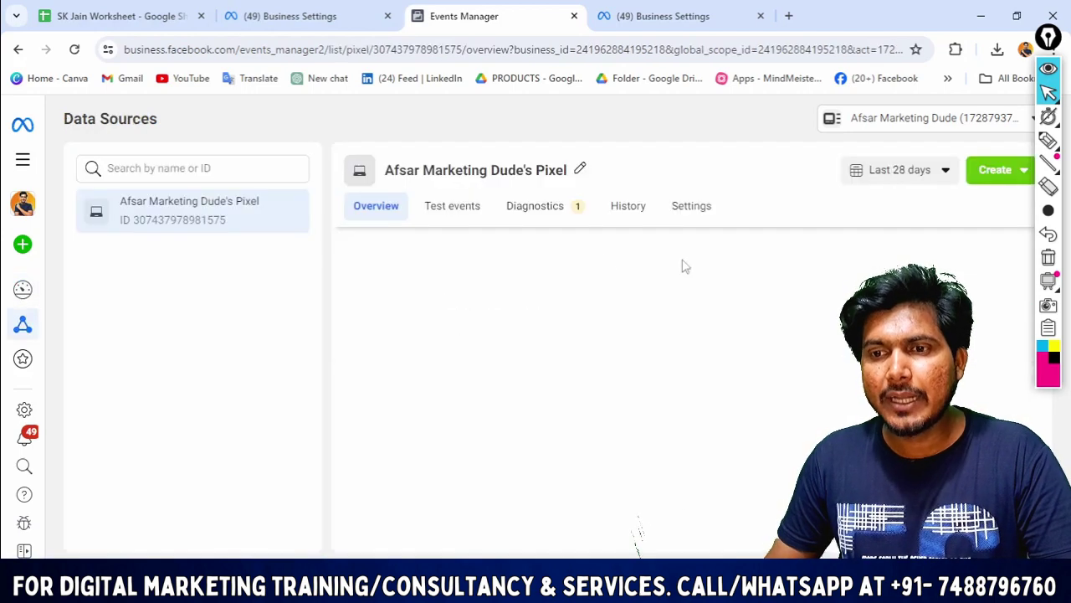
pyautogui.scroll(-3, 653, 410)
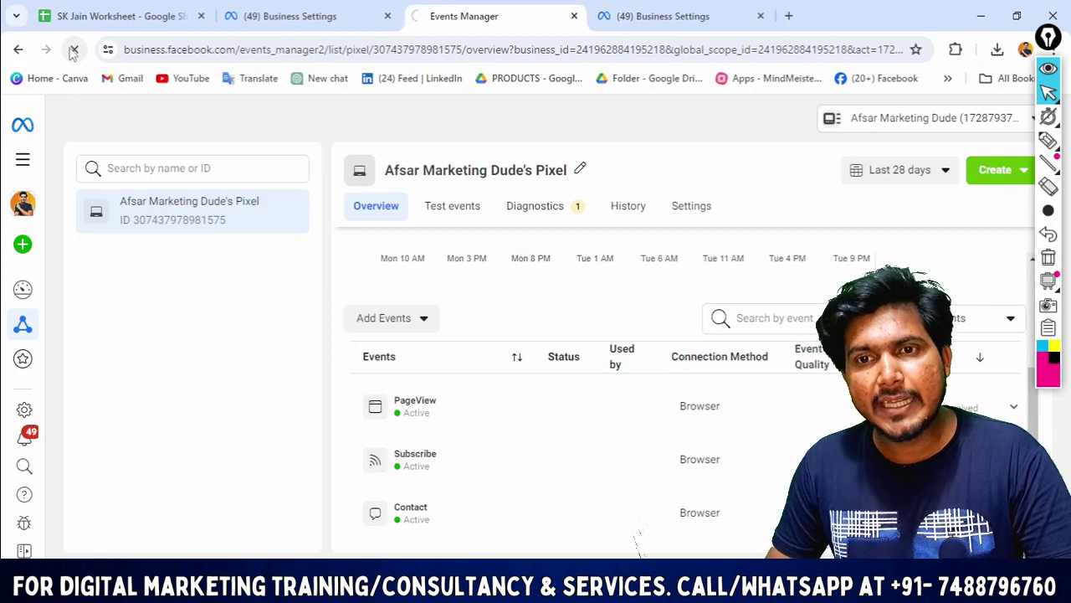
pyautogui.click(74, 49)
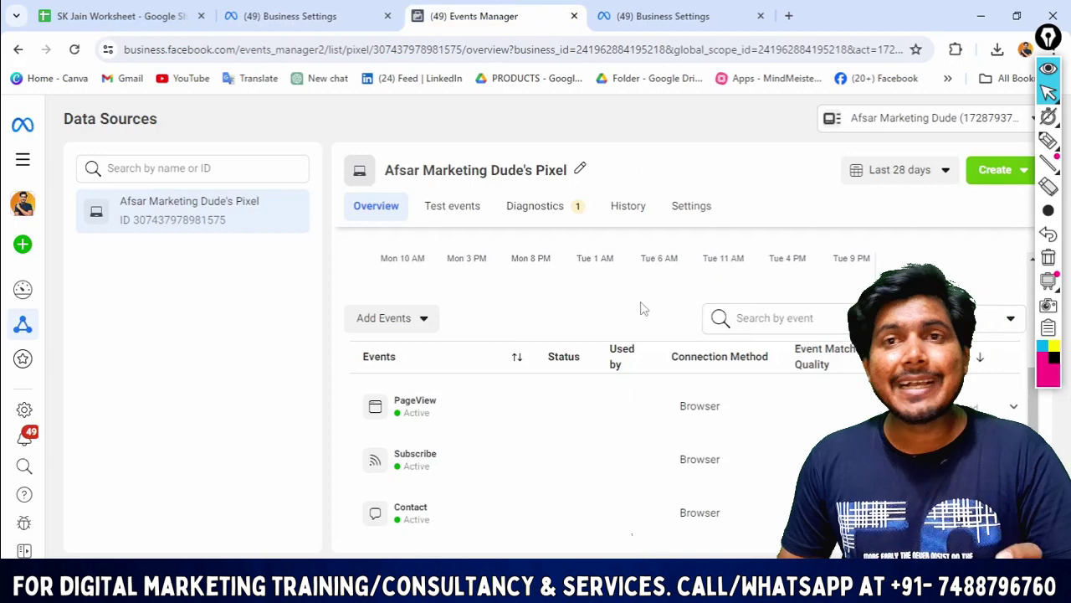
# - Check the verification status of afsarmarketingdude.com in Business settings and reload the website's Privacy Policy page
pyautogui.hotkey('ctrl', 'Tab')
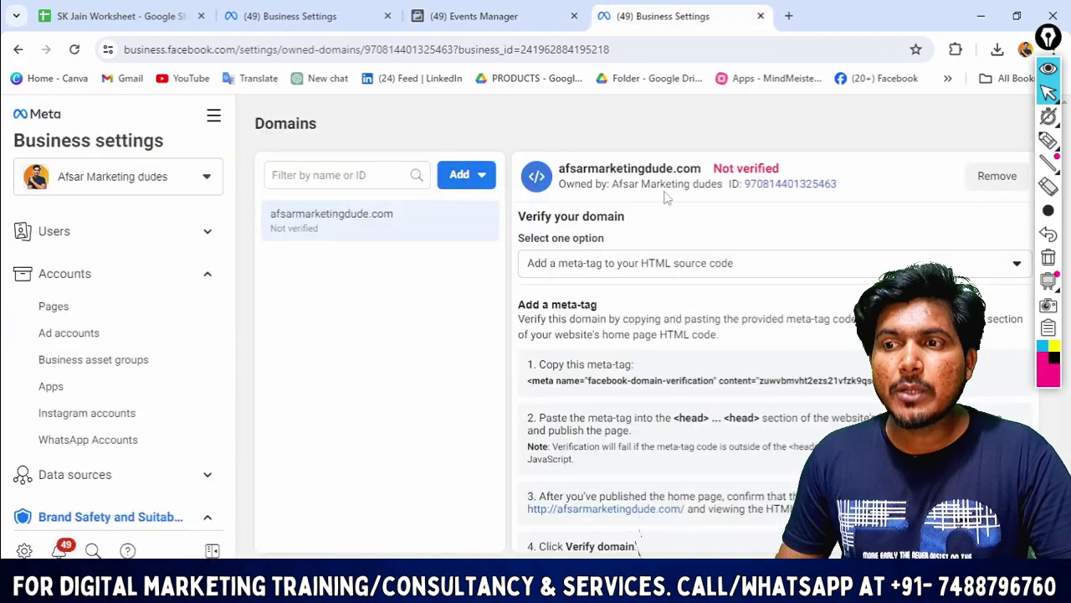
pyautogui.moveTo(558, 171); pyautogui.dragTo(751, 170)
pyautogui.hotkey('alt', 'Tab')
pyautogui.scroll(5, 504, 254)
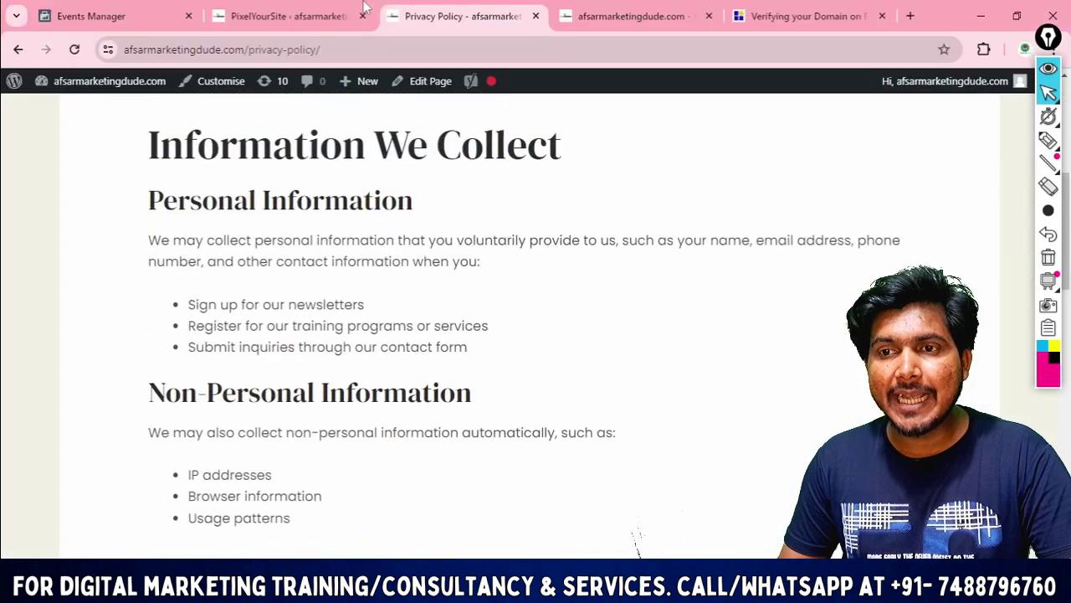
pyautogui.click(284, 16)
pyautogui.click(461, 16)
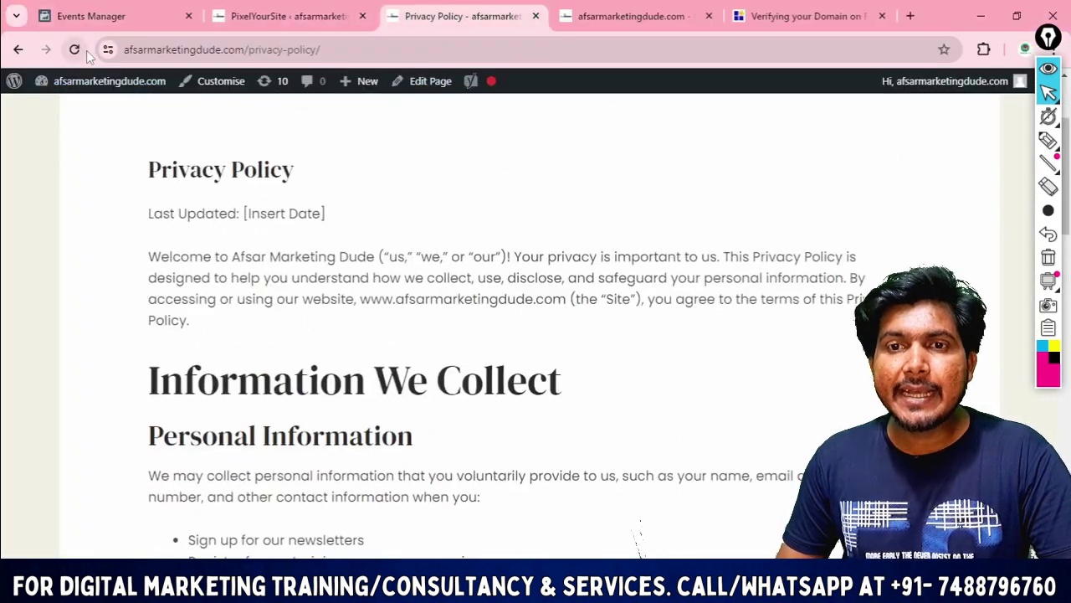
pyautogui.click(74, 49)
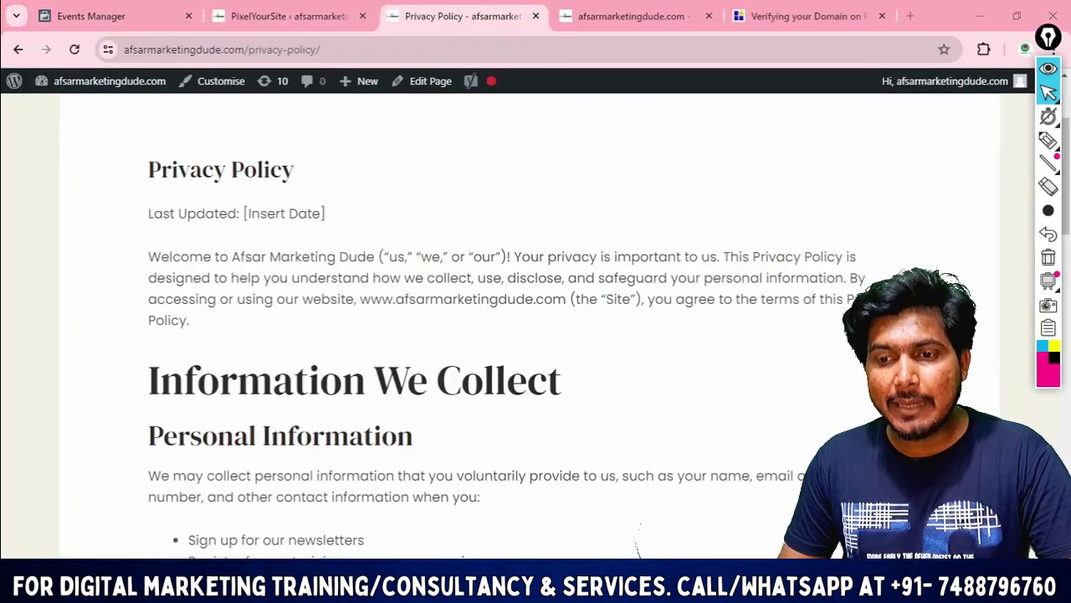
# - Recheck the domain's verification status in Business settings and return to the website's Privacy Policy page
pyautogui.hotkey('alt', 'Tab')
pyautogui.moveTo(730, 168); pyautogui.dragTo(724, 184)
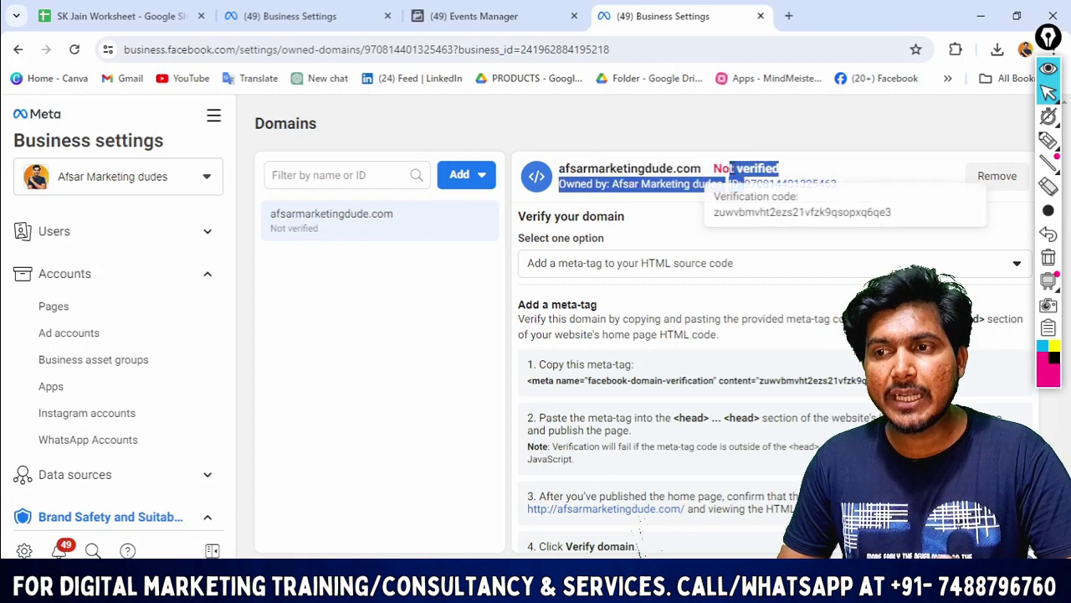
pyautogui.hotkey('alt', 'Tab')
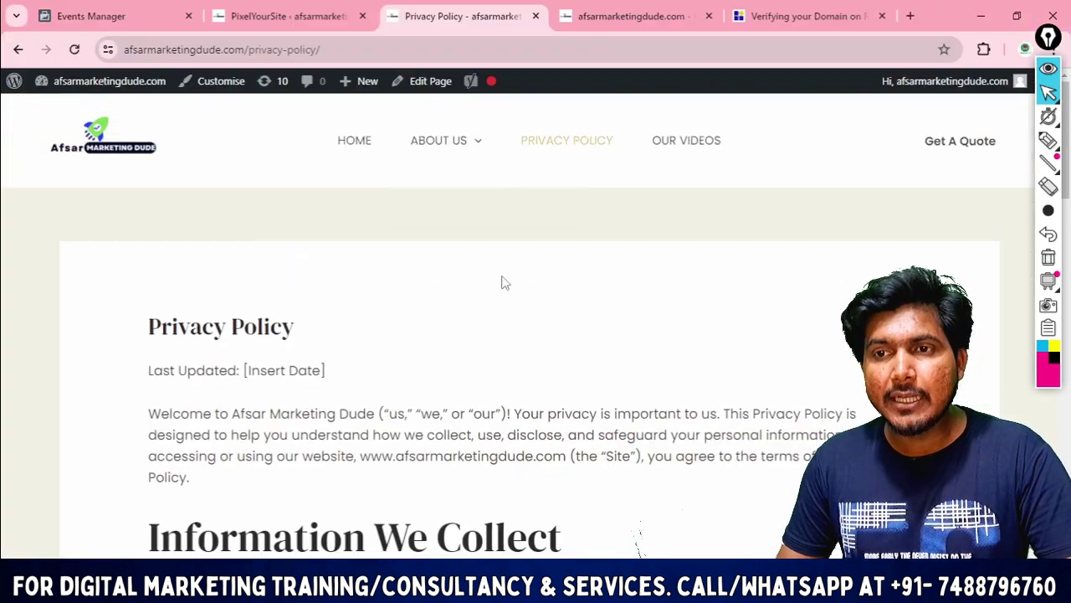
pyautogui.moveTo(109, 81)
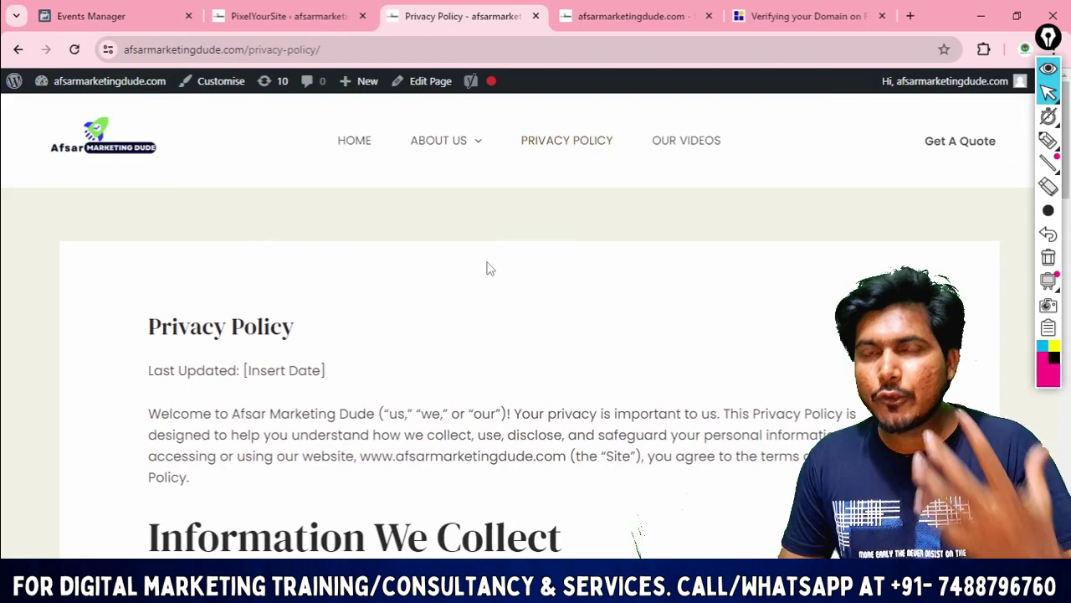
pyautogui.moveTo(421, 167)
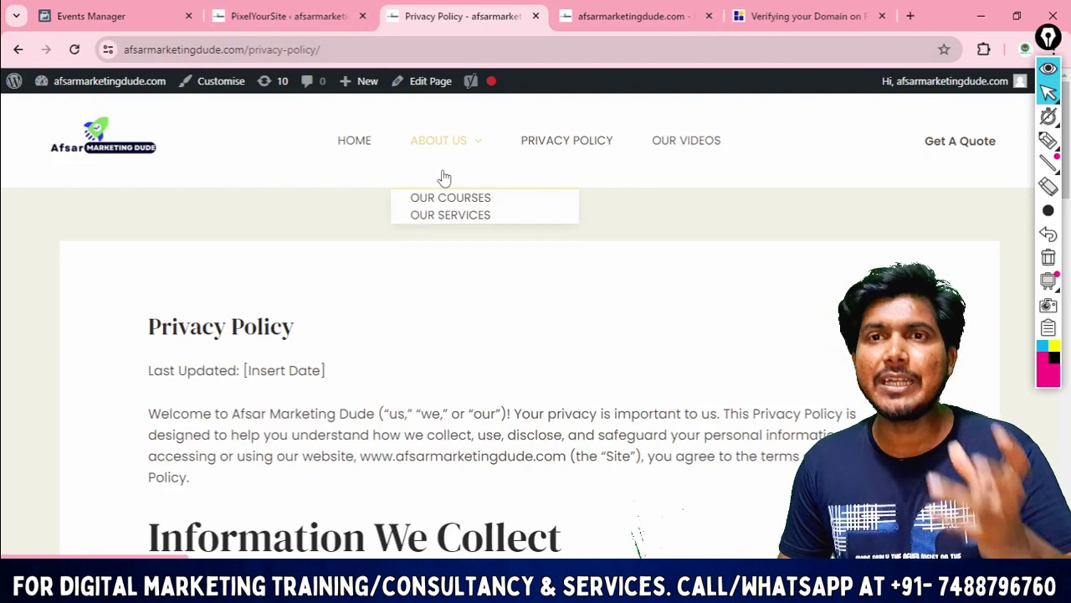
pyautogui.scroll(-3, 461, 271)
pyautogui.scroll(3, 446, 173)
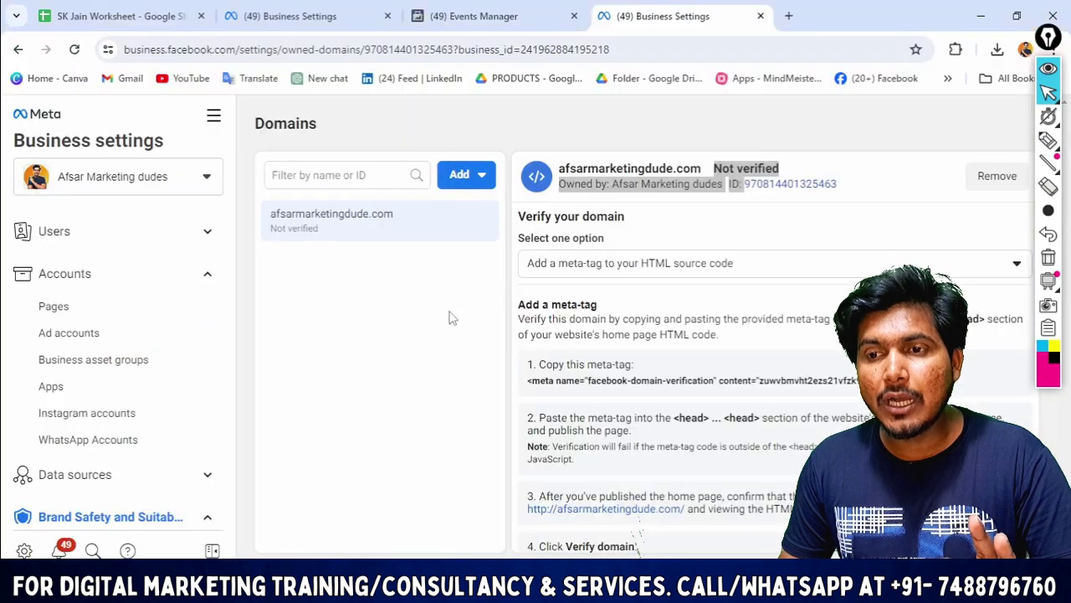
# - Show the pixel's event list in Events Manager and circle the PageView event and its Browser connection method with the pen
pyautogui.click(469, 16)
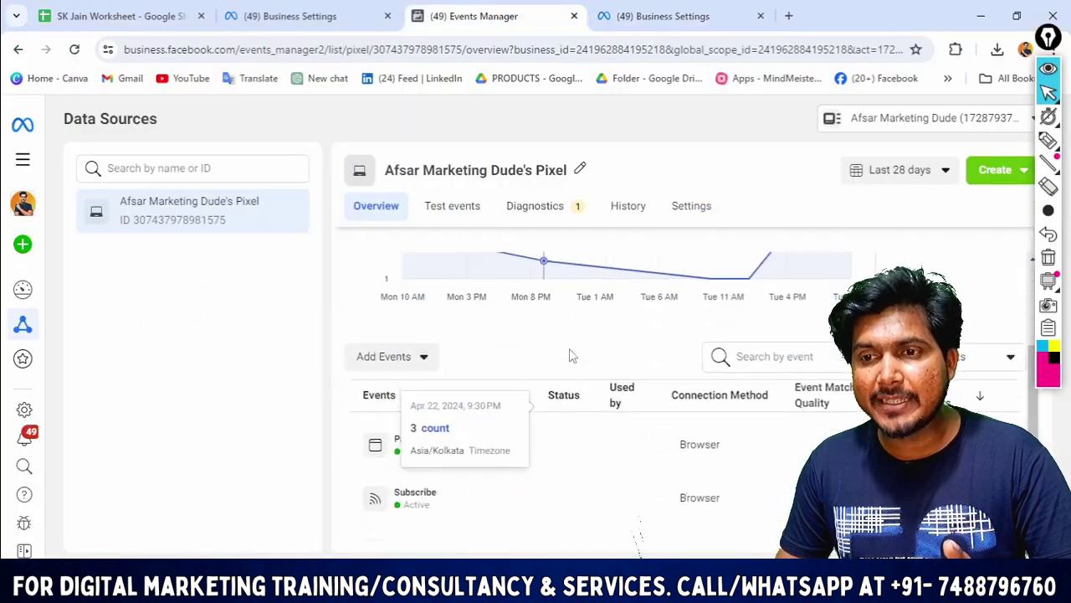
pyautogui.scroll(-1, 460, 388)
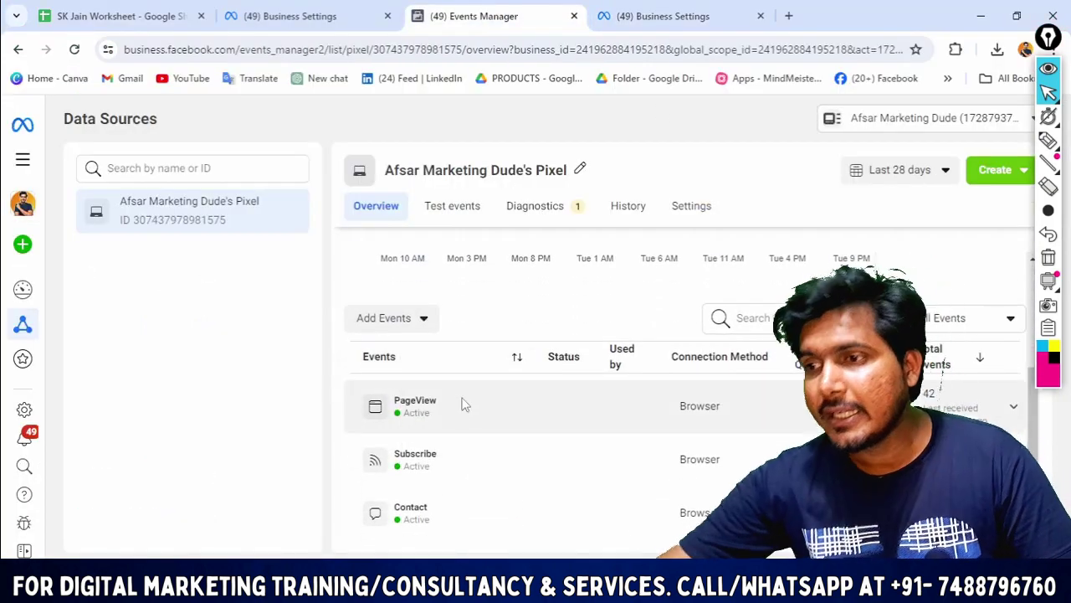
pyautogui.click(1048, 140)
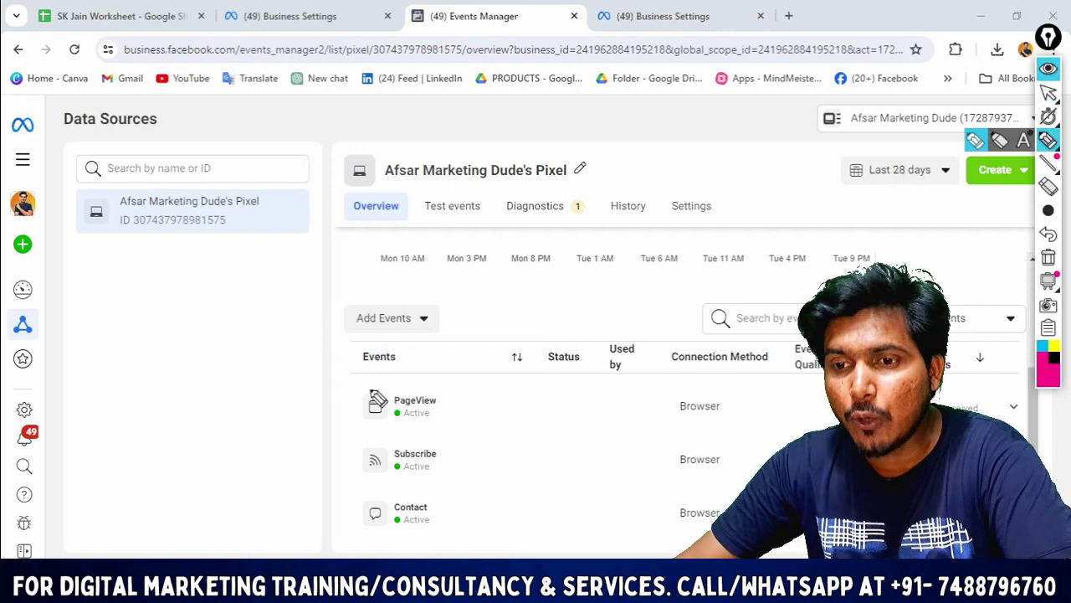
pyautogui.moveTo(447, 383)
pyautogui.mouseDown()
pyautogui.moveTo(383, 435)
pyautogui.moveTo(452, 375)
pyautogui.mouseUp()
pyautogui.moveTo(655, 395); pyautogui.dragTo(731, 378)
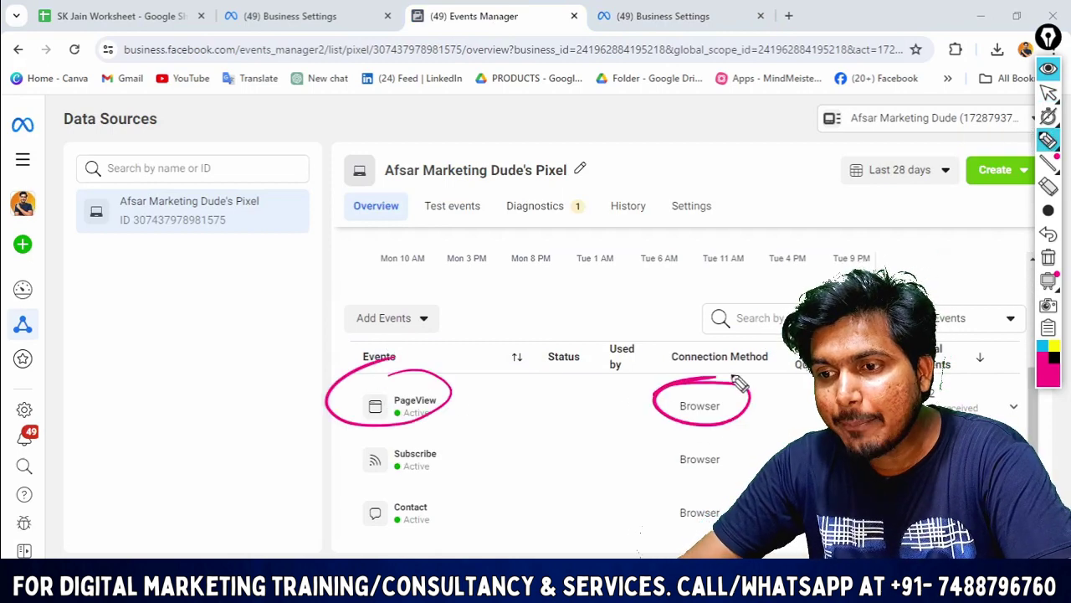
# - Handwrite "server" under PageView's Browser entry, "Duplicate" beside PageView and "iPhone" with another server note below, and circle the connection methods
pyautogui.moveTo(691, 430)
pyautogui.mouseDown()
pyautogui.moveTo(707, 442)
pyautogui.moveTo(808, 428)
pyautogui.mouseUp()
pyautogui.moveTo(435, 419); pyautogui.dragTo(467, 429)
pyautogui.moveTo(482, 423)
pyautogui.mouseDown()
pyautogui.moveTo(506, 437)
pyautogui.moveTo(635, 399)
pyautogui.mouseUp()
pyautogui.moveTo(473, 458); pyautogui.dragTo(613, 430)
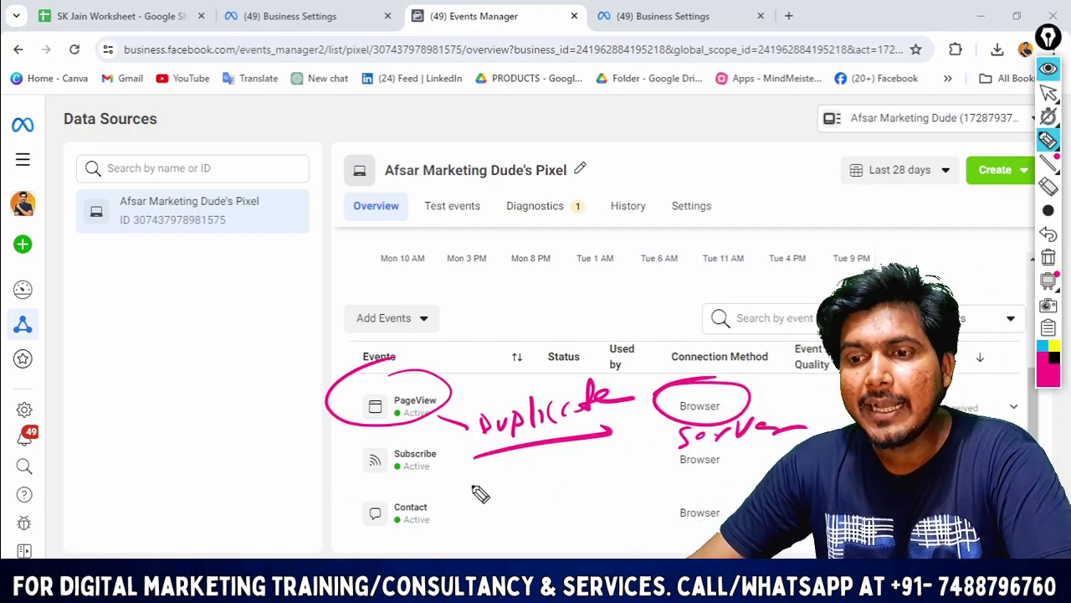
pyautogui.moveTo(475, 484)
pyautogui.mouseDown()
pyautogui.moveTo(474, 507)
pyautogui.moveTo(597, 461)
pyautogui.moveTo(568, 497)
pyautogui.moveTo(592, 483)
pyautogui.moveTo(586, 524)
pyautogui.moveTo(616, 512)
pyautogui.mouseUp()
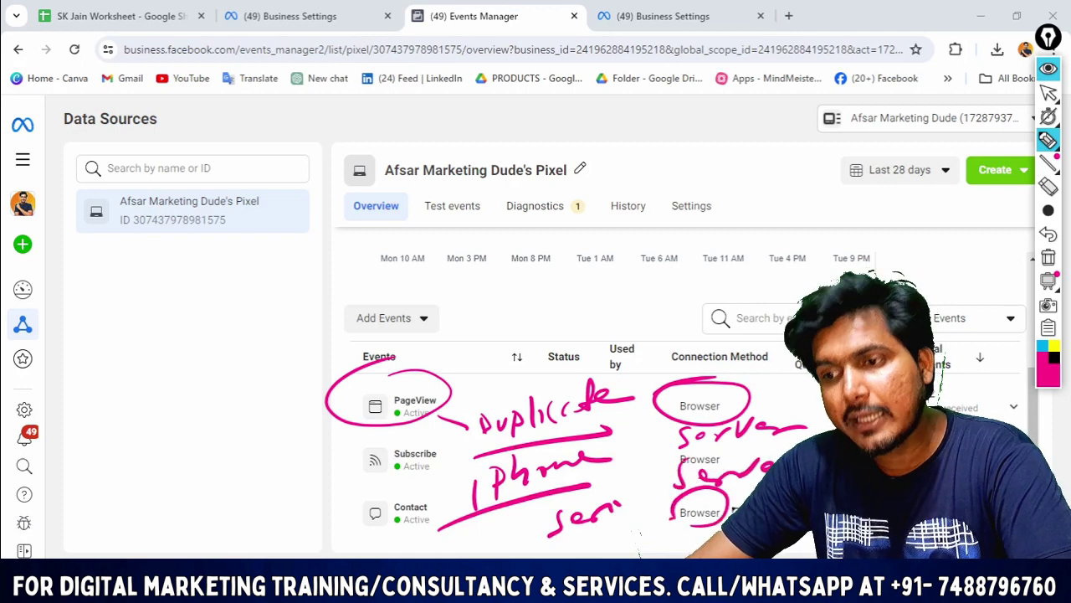
pyautogui.moveTo(717, 437); pyautogui.dragTo(668, 496)
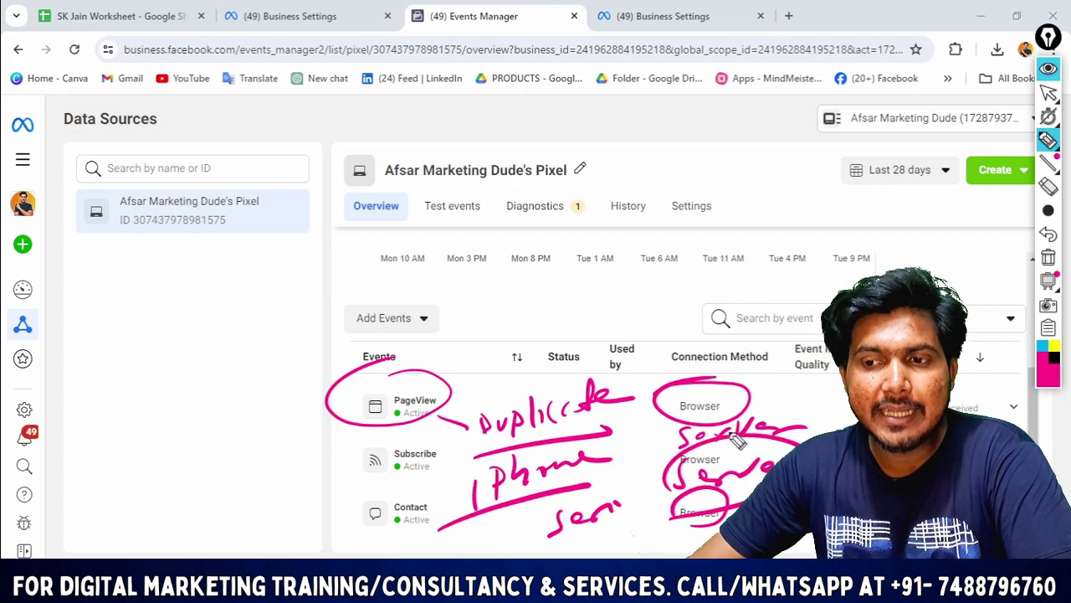
pyautogui.moveTo(772, 400)
pyautogui.mouseDown()
pyautogui.moveTo(686, 405)
pyautogui.moveTo(724, 387)
pyautogui.moveTo(643, 506)
pyautogui.mouseUp()
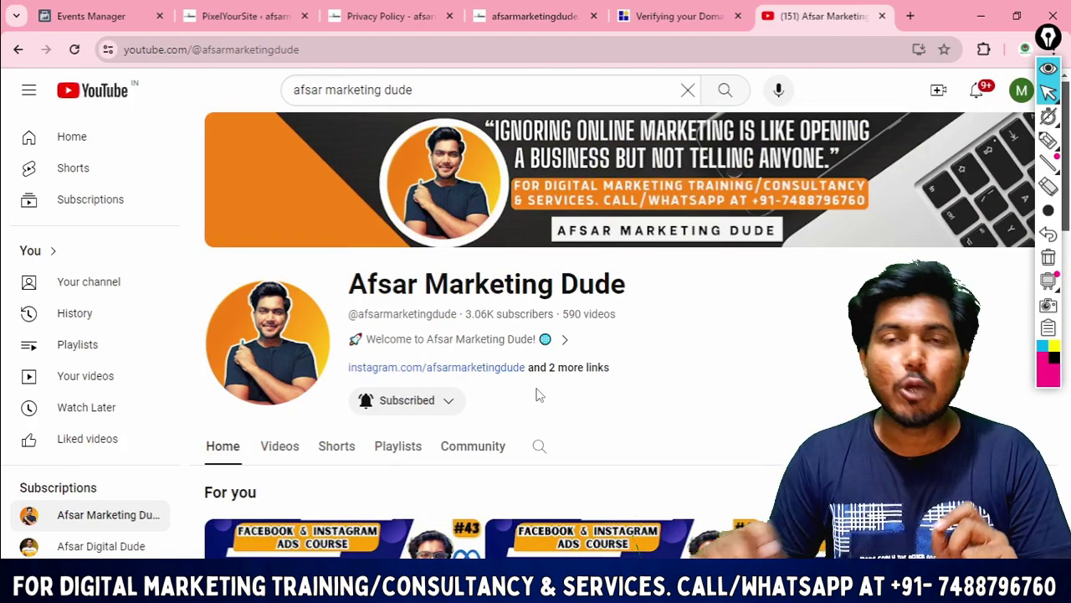
# - Look through the Afsar Marketing Dude YouTube channel's home page and its list of course playlists
pyautogui.scroll(-1, 725, 307)
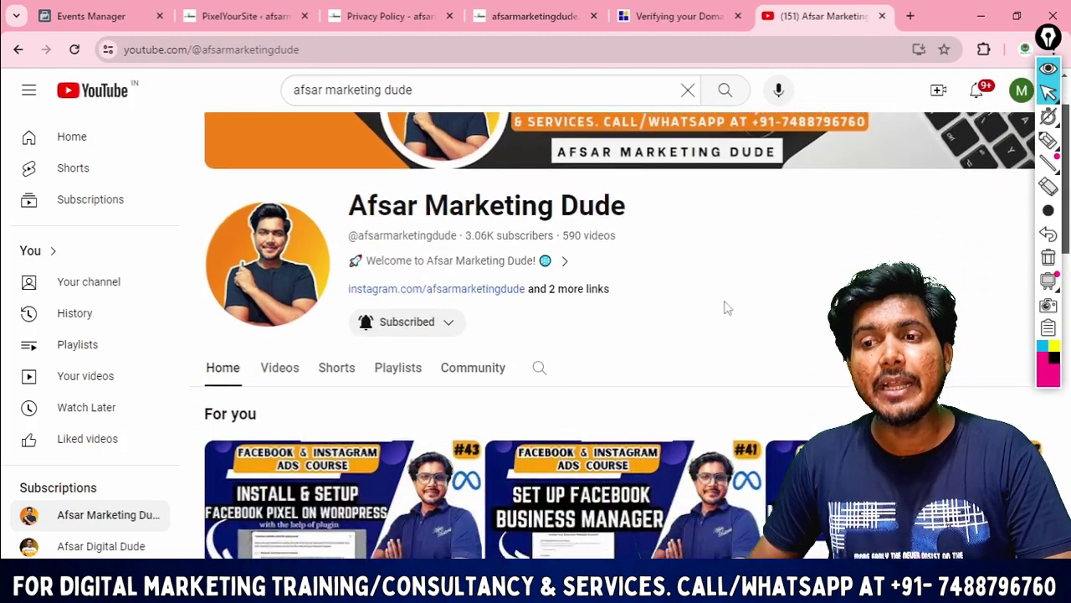
pyautogui.scroll(-2, 726, 393)
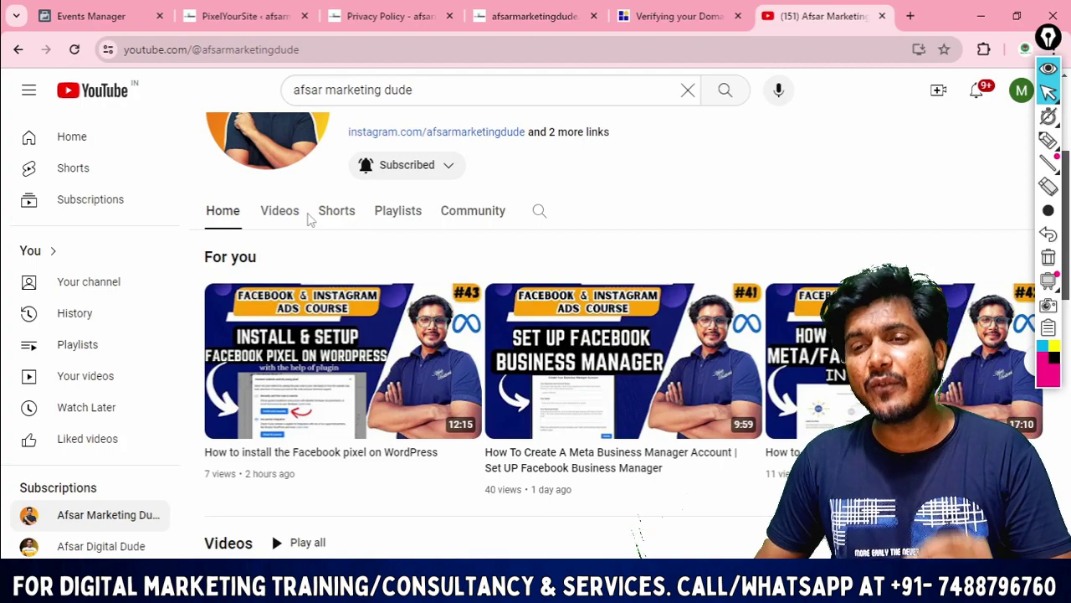
pyautogui.click(409, 213)
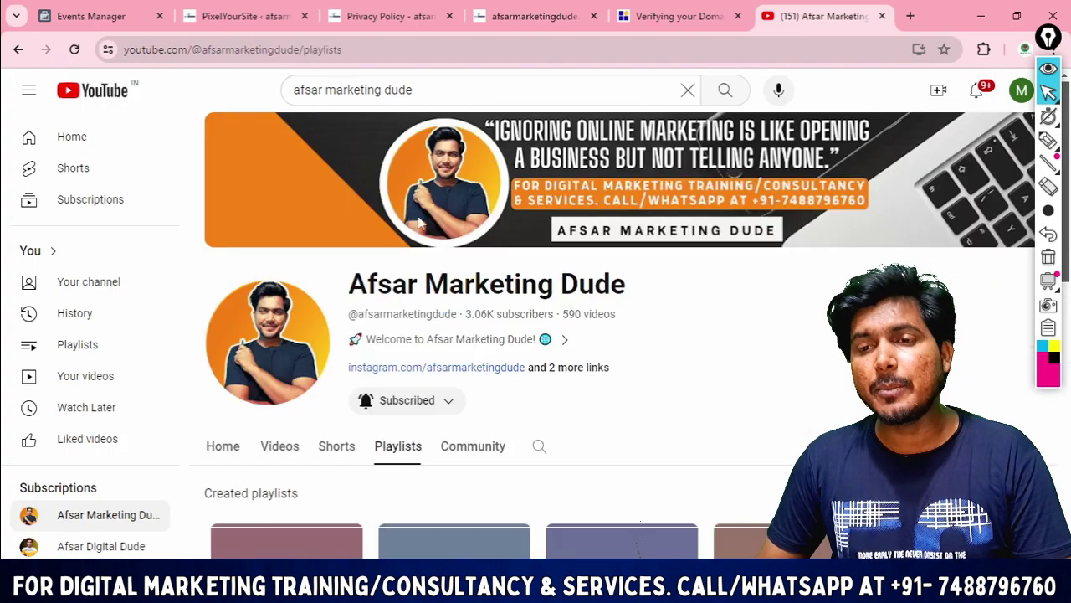
pyautogui.scroll(-7, 421, 222)
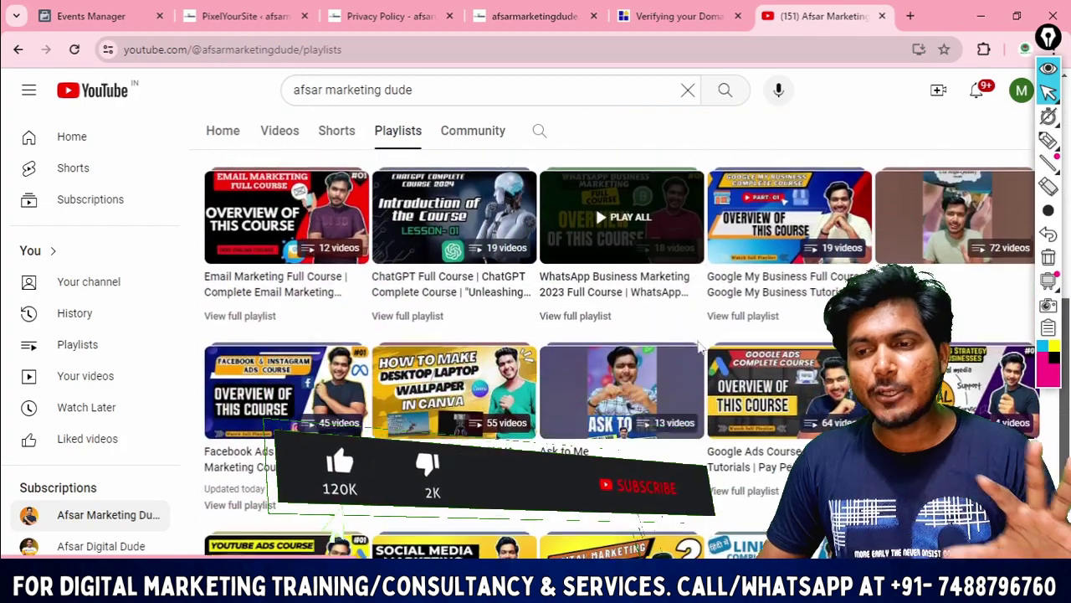
pyautogui.scroll(-2, 698, 348)
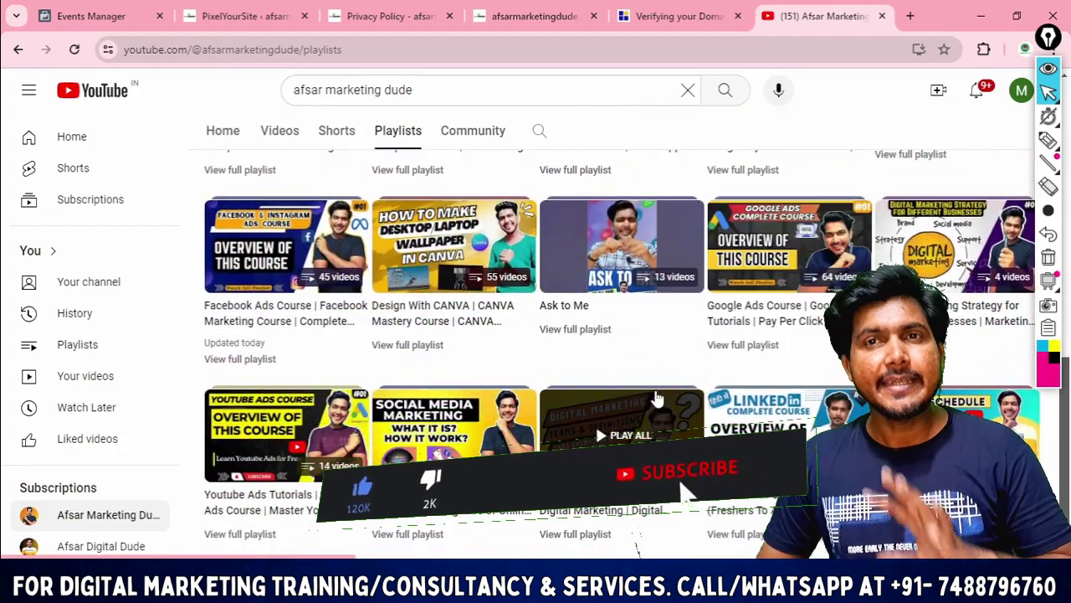